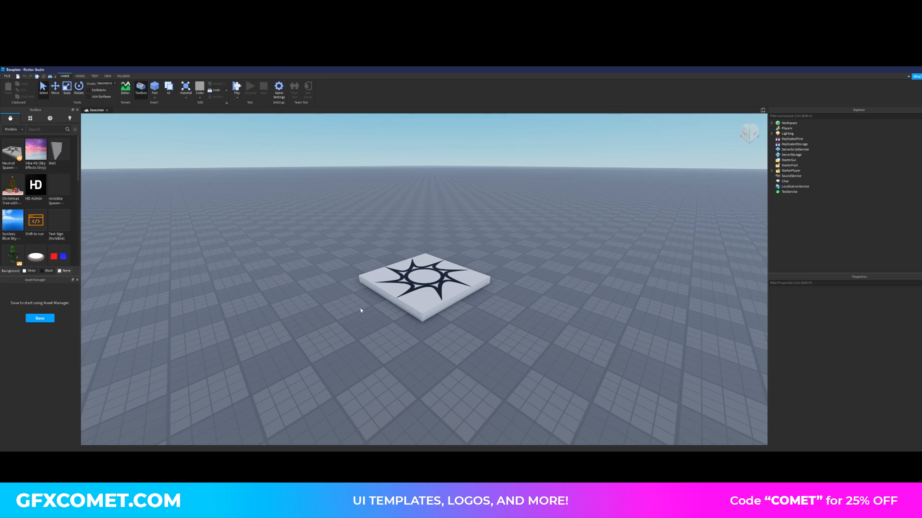
Search the model library for "mansion", insert the French Mansion model into the baseplate, and dismiss the script notice
click(50, 130)
text(mansion)
key(Return)
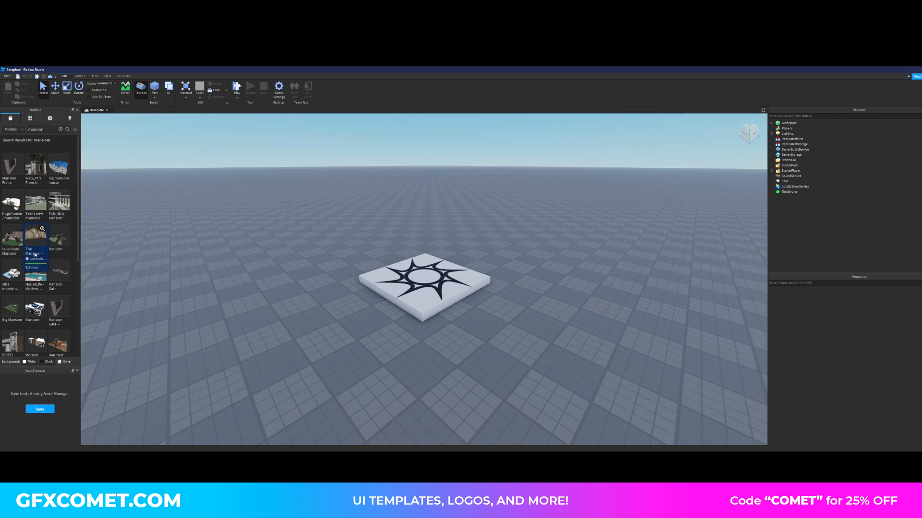
scroll(38, 261, down, 1)
scroll(40, 263, down, 1)
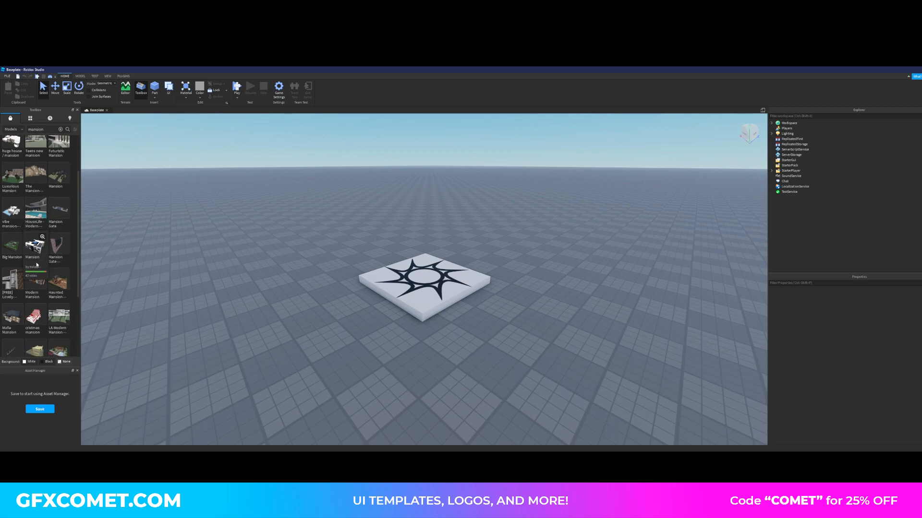
scroll(43, 279, down, 1)
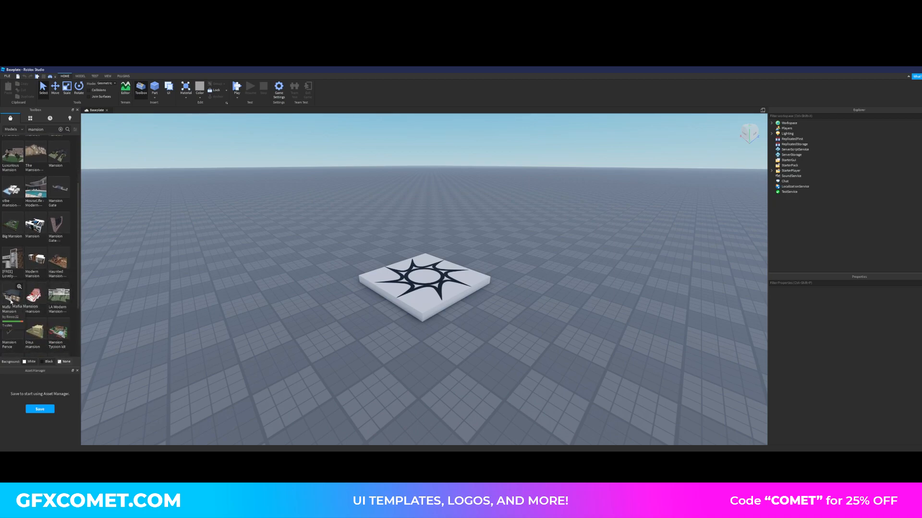
scroll(42, 334, up, 4)
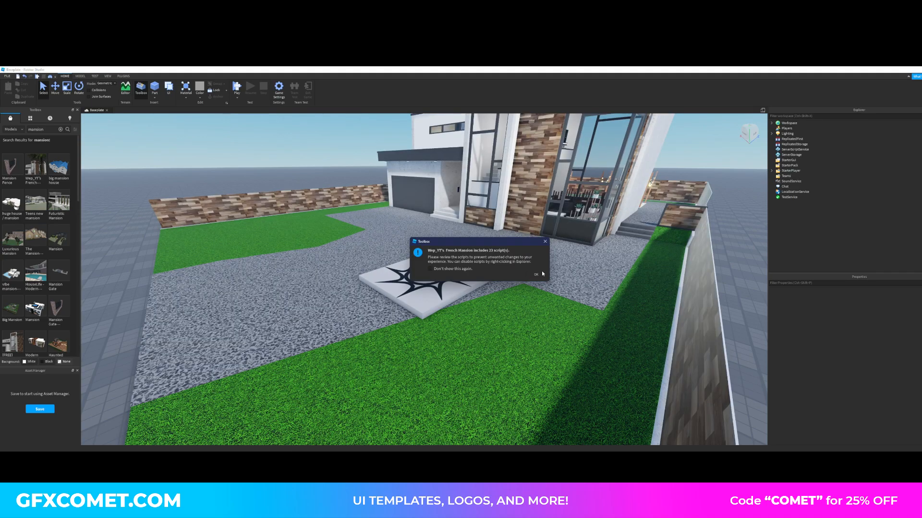
click(536, 275)
Inspect the inserted mansion's facade, yard and interior rooms, including the kitchen, dining area and upstairs desk
key(w)
right_drag(494, 247, 494, 248)
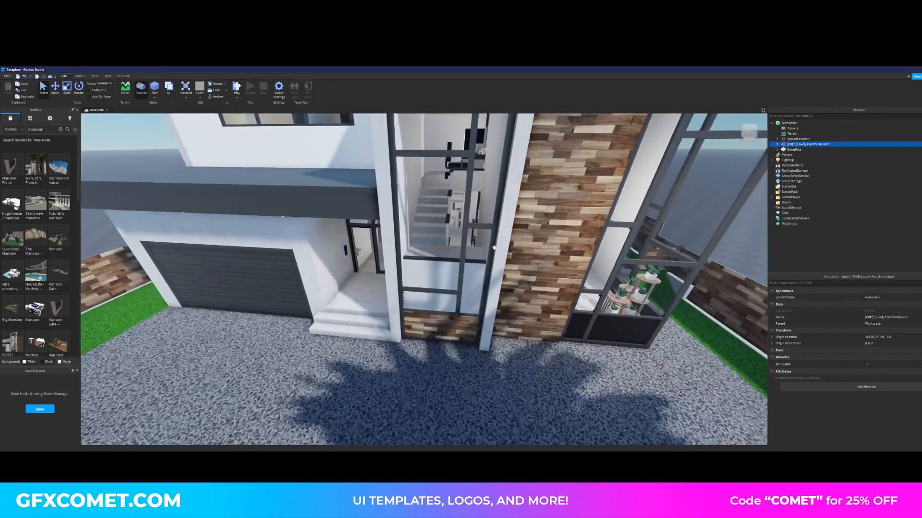
key(w)
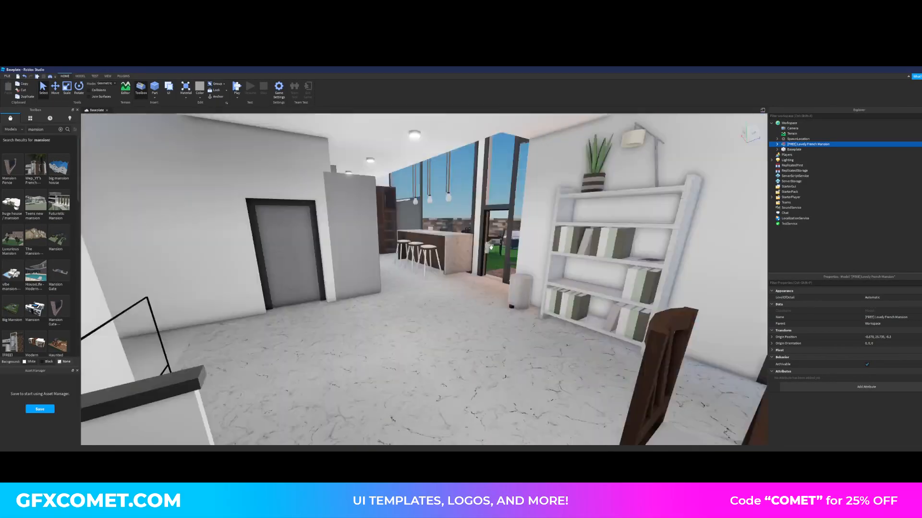
key(w)
right_drag(491, 247, 494, 248)
key(w)
key(s)
key(s)
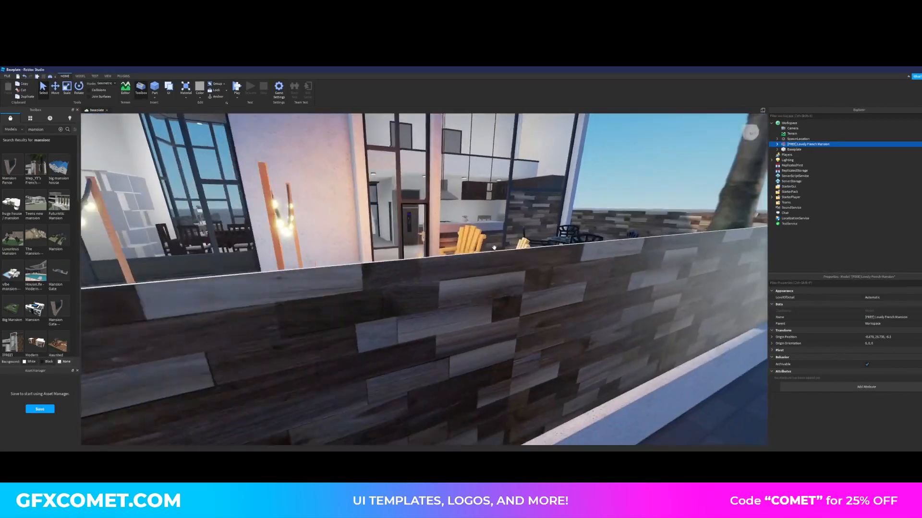
key(w)
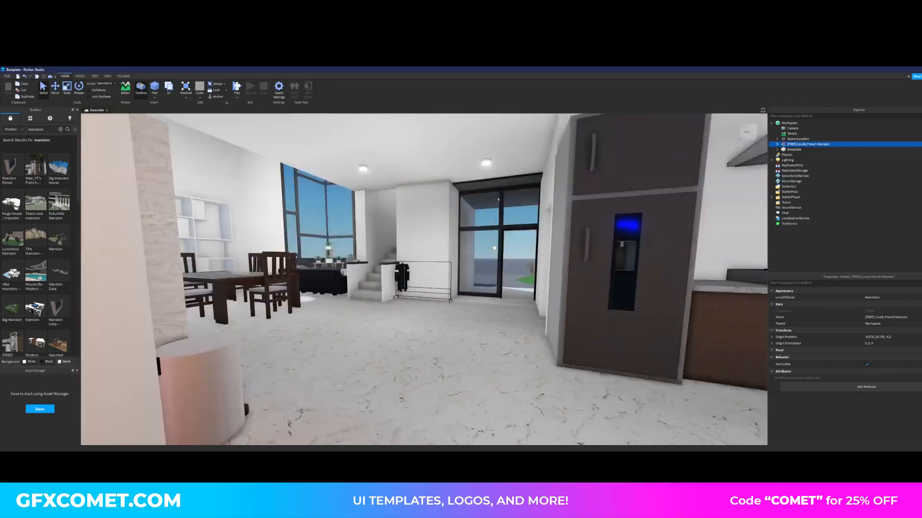
key(w)
right_drag(494, 247, 494, 248)
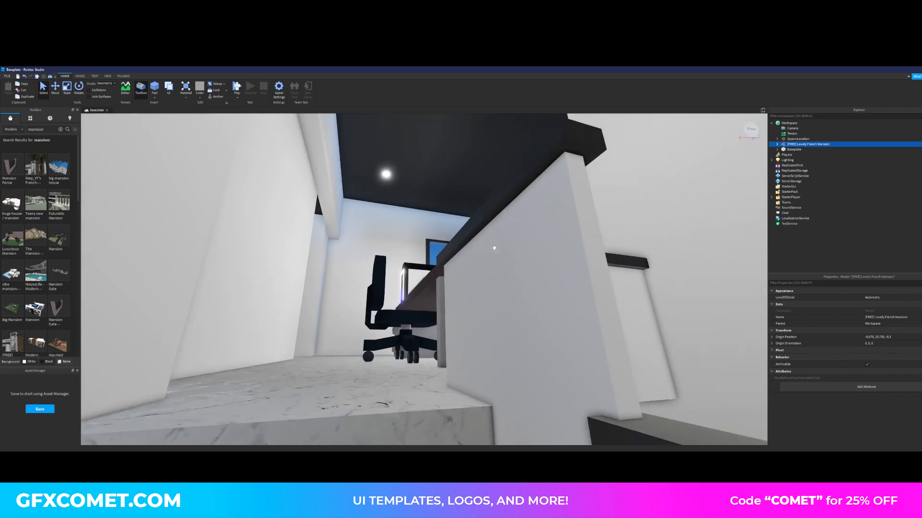
key(w)
right_drag(493, 248, 494, 247)
key(s)
key(w)
key(s)
key(w)
key(w)
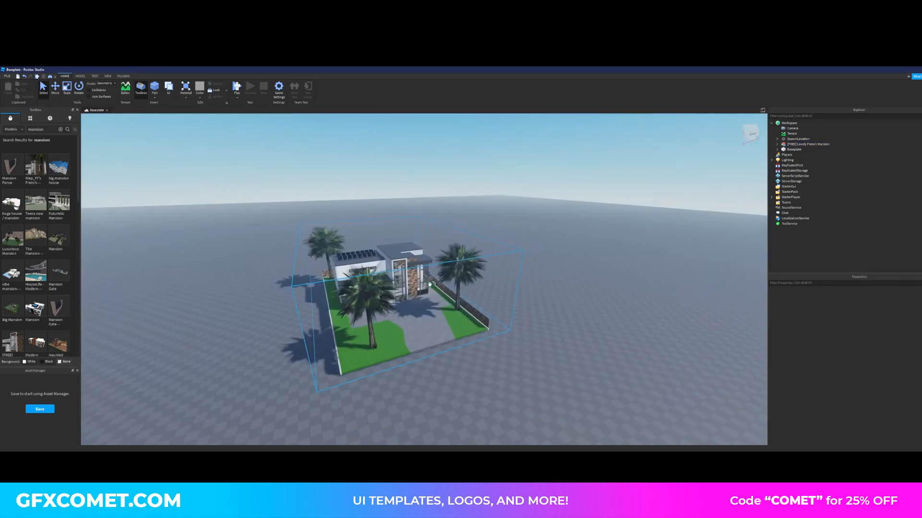
Move the mansion back across the baseplate so the spawn location sits in front of the driveway, and deselect it
drag(408, 286, 380, 256)
click(528, 302)
scroll(34, 300, down, 3)
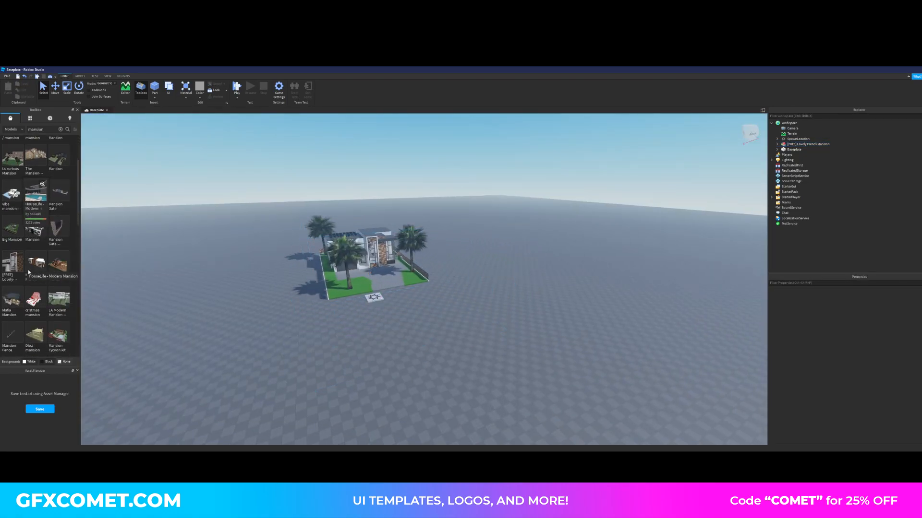
scroll(29, 283, up, 3)
scroll(34, 303, down, 3)
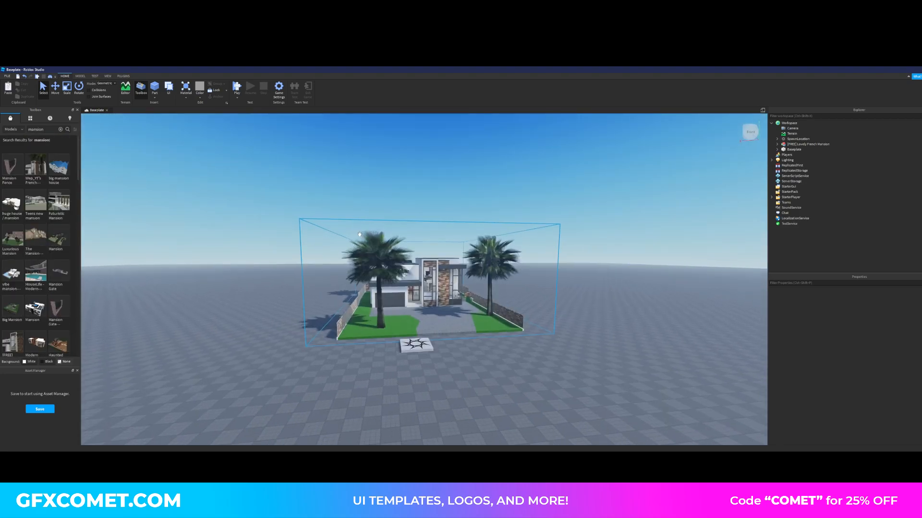
Select the [FREE] Lovely French Mansion model in the workspace hierarchy and export it
key(w)
mouse_move(545, 283)
right_down()
mouse_move(554, 312)
mouse_move(564, 290)
mouse_move(542, 268)
right_up()
click(822, 144)
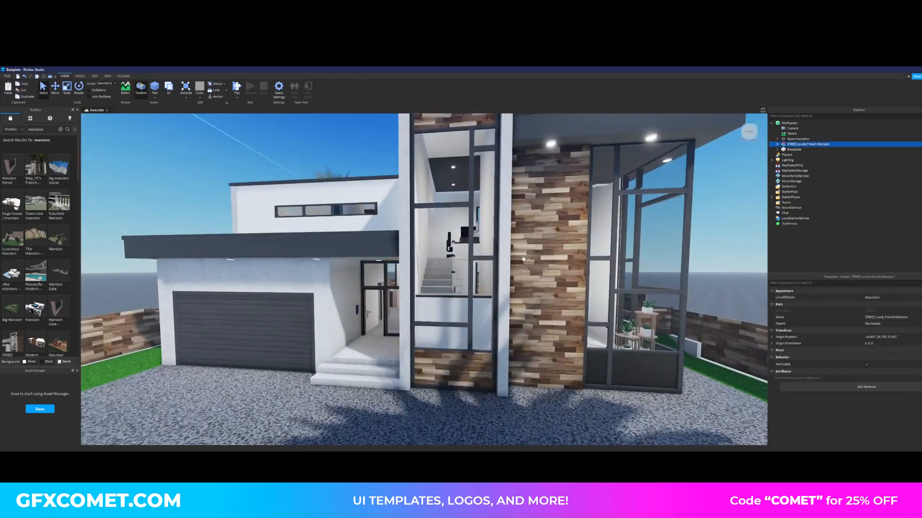
right_click(823, 146)
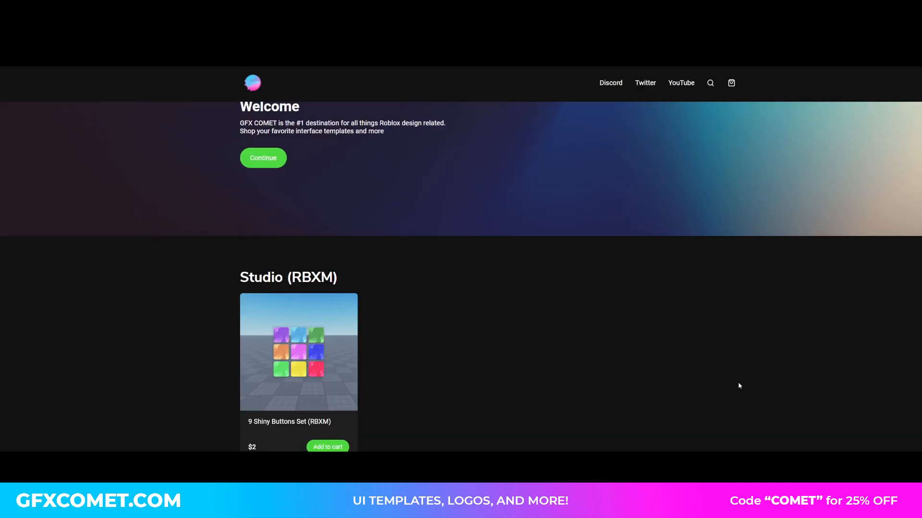
Switch to the GFX Comet store website and look through its Studio, Free and Graphics Packs products
scroll(432, 312, down, 2)
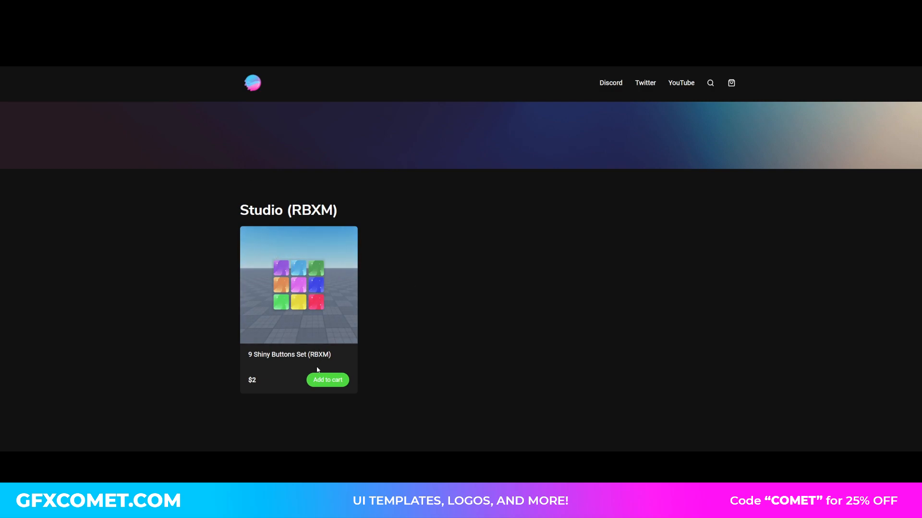
scroll(317, 370, up, 3)
scroll(316, 370, down, 8)
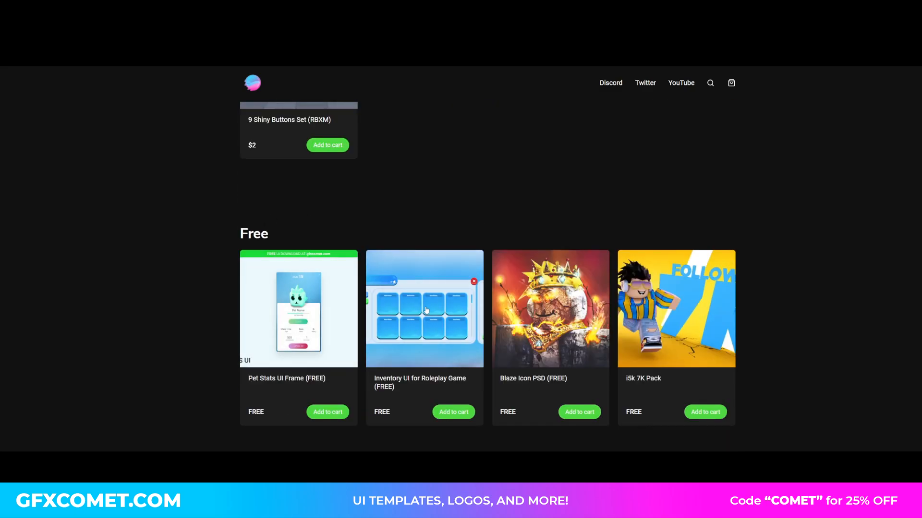
scroll(394, 291, down, 2)
scroll(394, 292, down, 15)
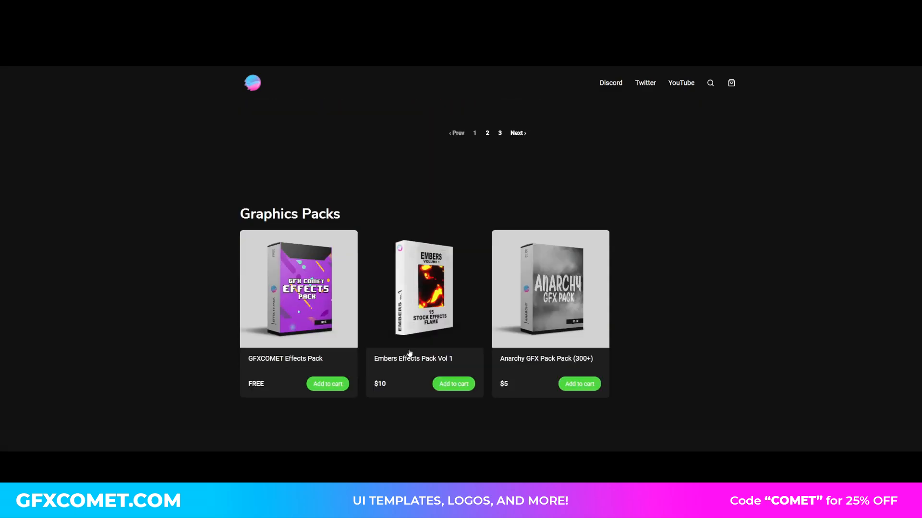
scroll(403, 345, down, 4)
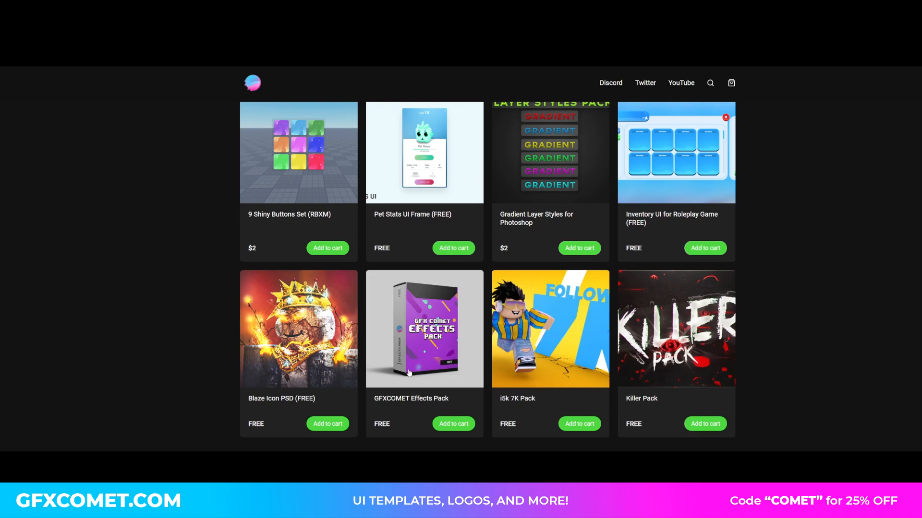
scroll(166, 380, up, 8)
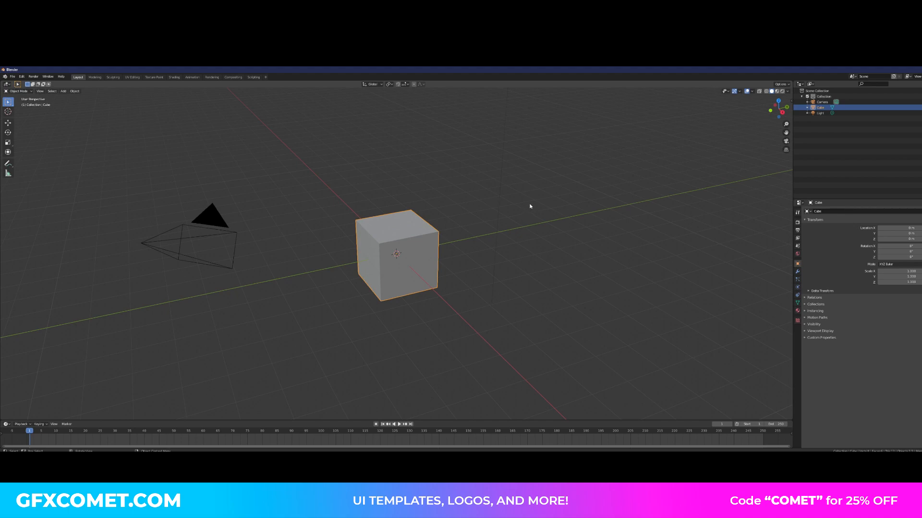
Switch to Blender, delete all default objects from the scene, and import the mansion model
key(a)
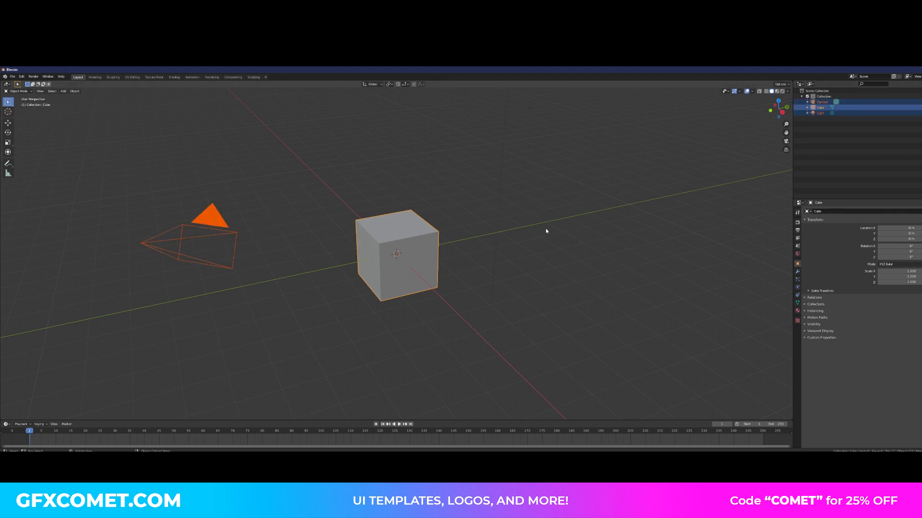
key(x)
click(505, 227)
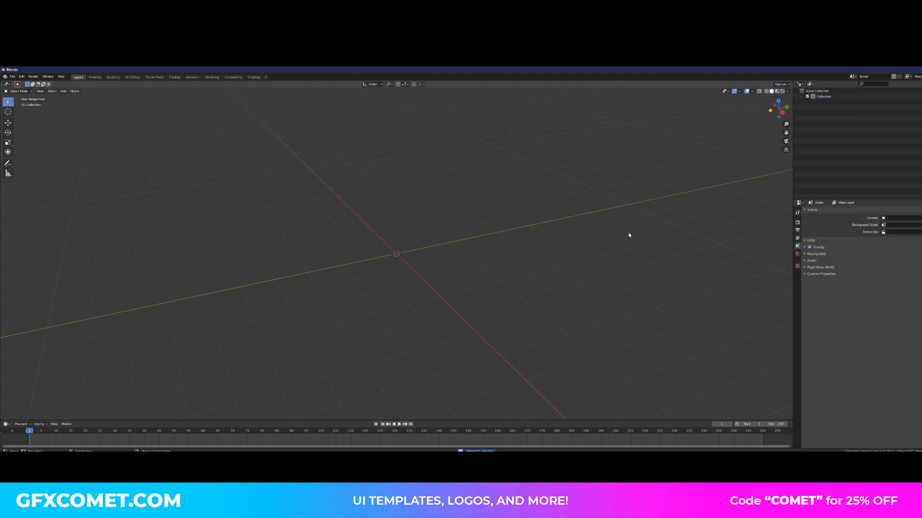
click(12, 76)
mouse_move(34, 152)
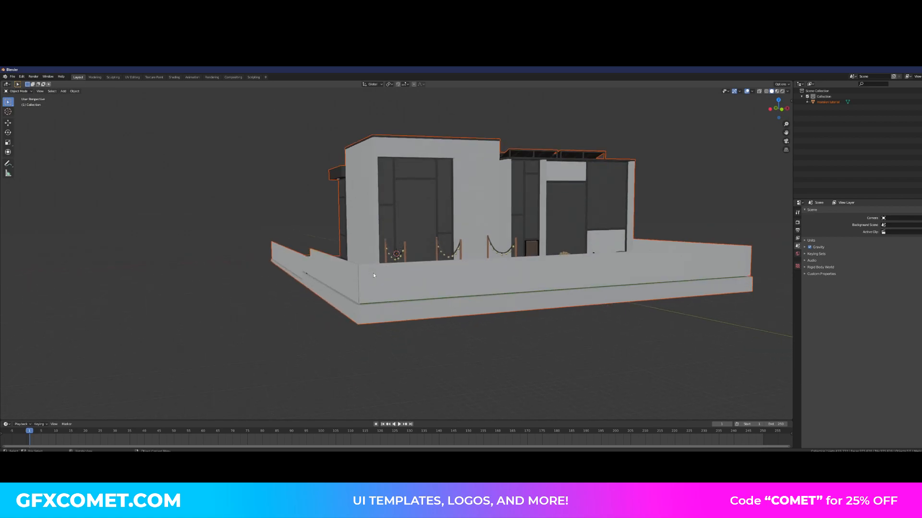
Examine the imported mansion from several sides and check its front facade from near and far
middle_drag(373, 272, 439, 220)
scroll(439, 220, up, 4)
shift+middle_drag(404, 162, 436, 269)
shift+middle_drag(515, 306, 400, 239)
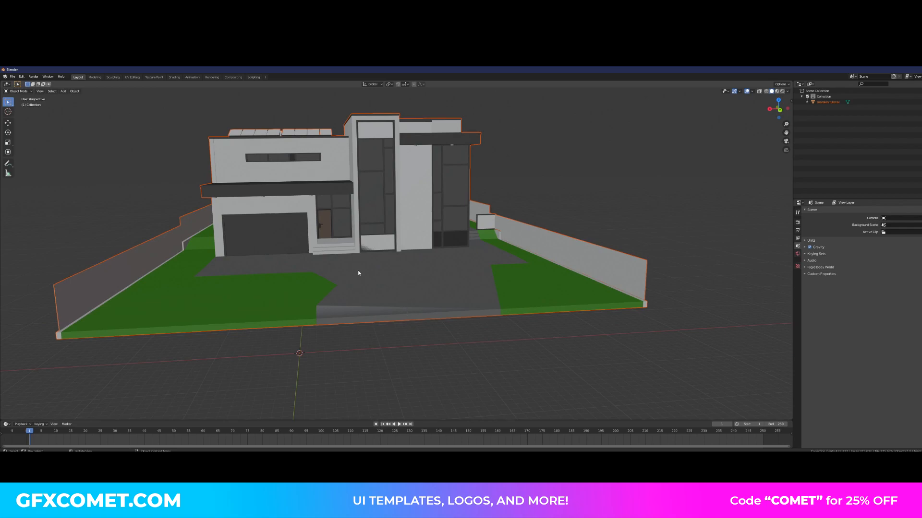
middle_drag(373, 237, 363, 221)
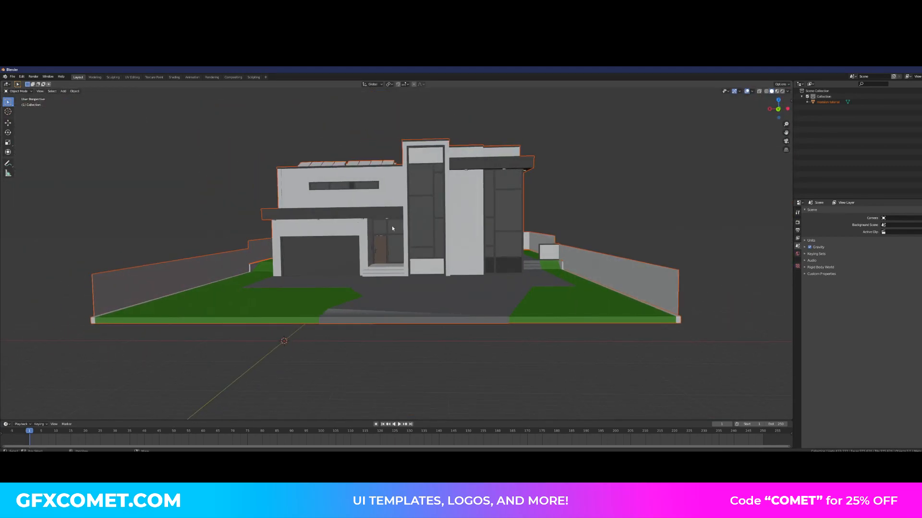
middle_drag(466, 235, 394, 261)
scroll(393, 261, up, 3)
scroll(393, 261, down, 3)
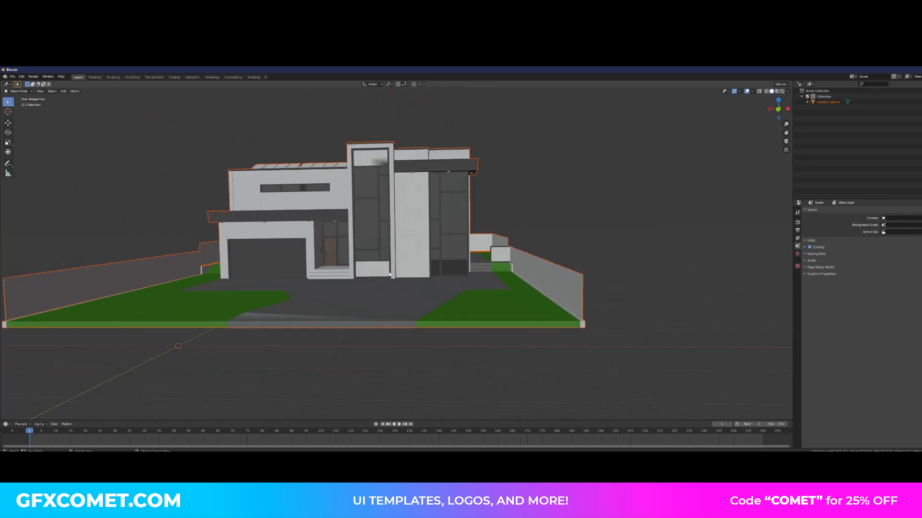
scroll(393, 272, up, 5)
shift+middle_drag(381, 183, 513, 255)
scroll(451, 277, down, 3)
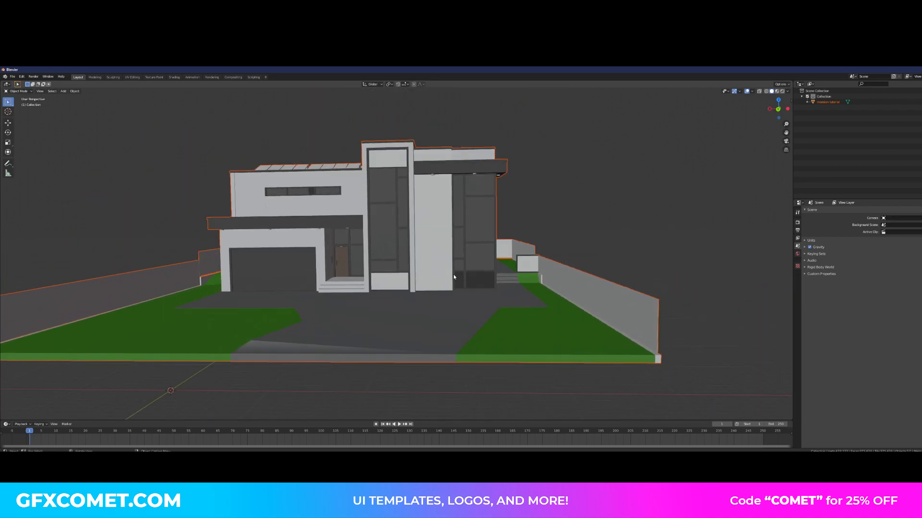
Frame the mansion's front at a slight angle with walk navigation, keeping the garage and driveway in view
scroll(440, 265, up, 4)
middle_drag(442, 264, 393, 255)
key(shift+grave)
key(s)
key(a)
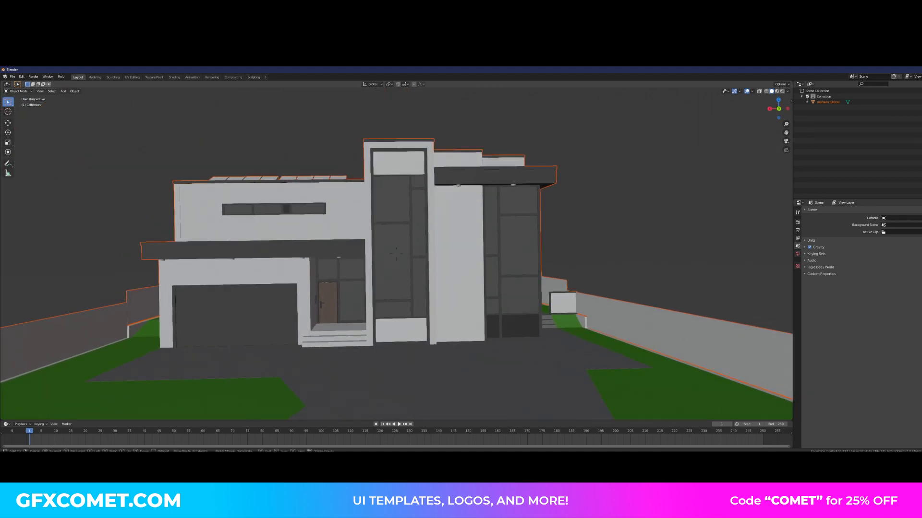
key(a)
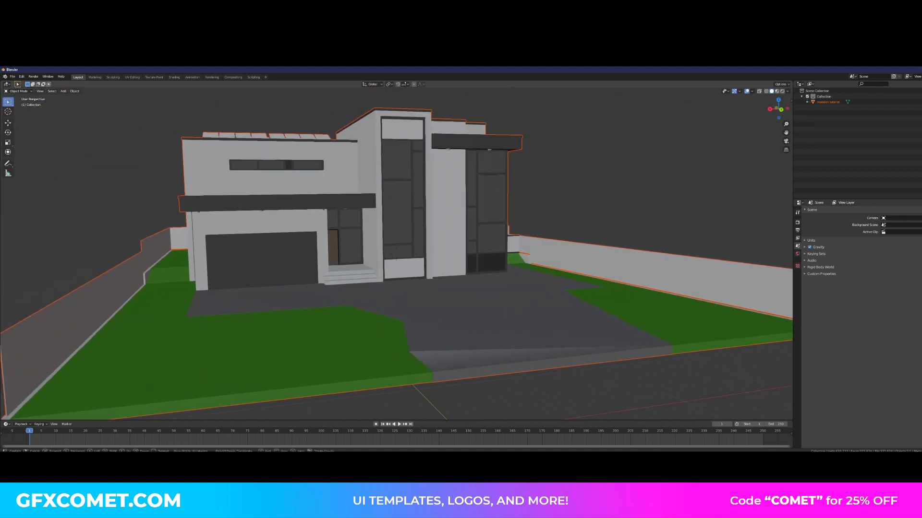
key(d)
key(w)
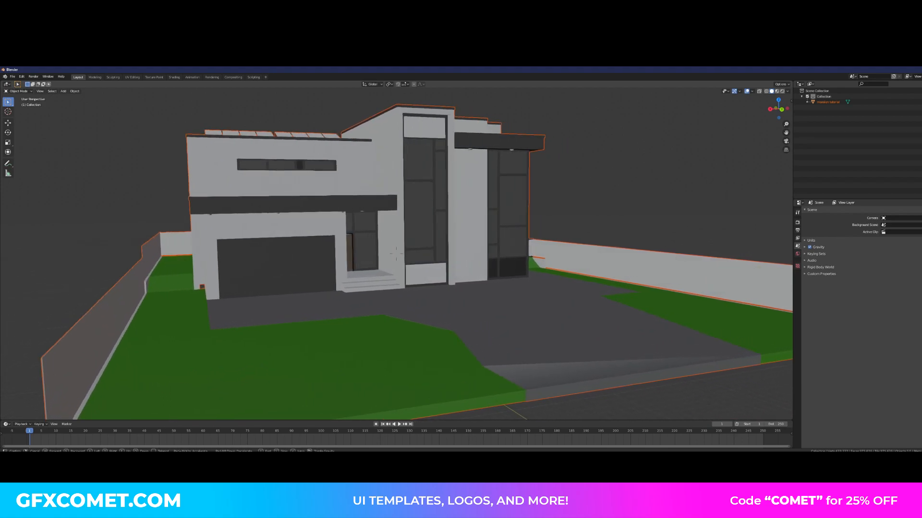
click(396, 254)
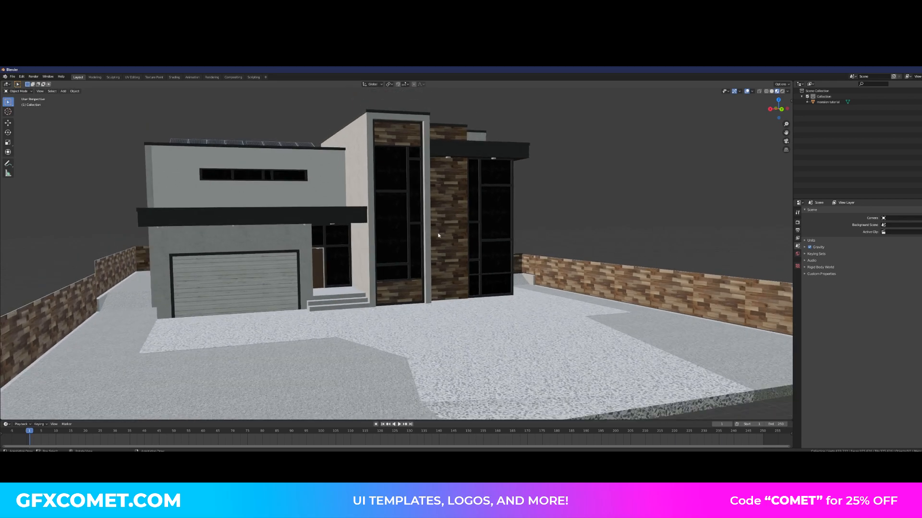
Save the file as mansion tutorial.blend and switch the viewport to rendered shading with the mansion's front framed
click(13, 76)
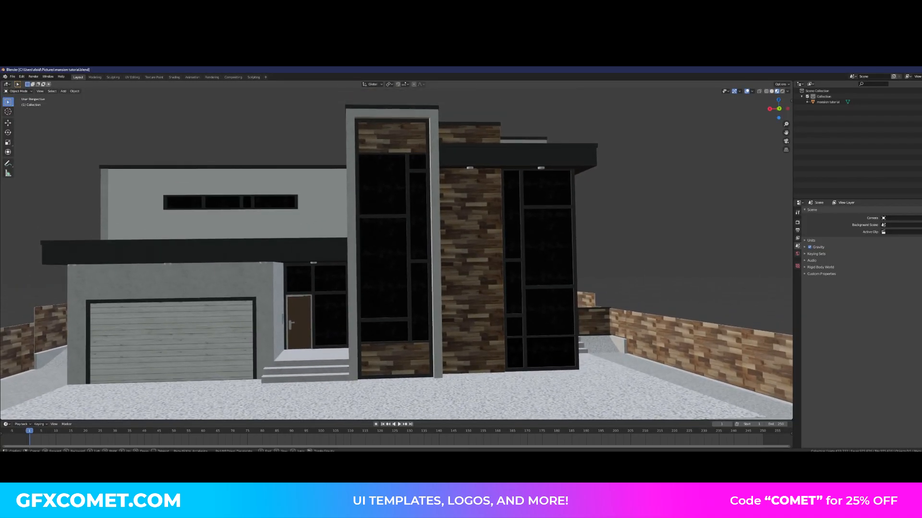
click(396, 250)
click(782, 91)
scroll(447, 308, down, 3)
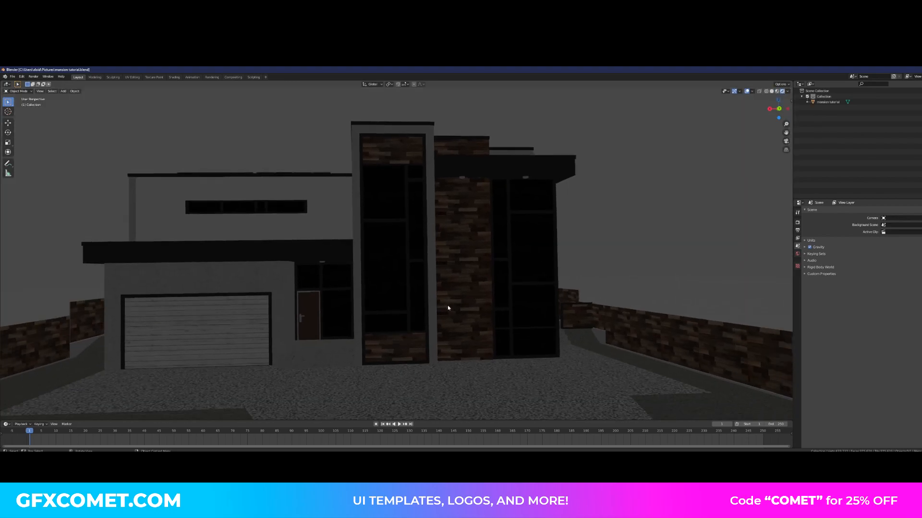
Set the world background color to an Environment Texture and load the sunset image into it
click(797, 254)
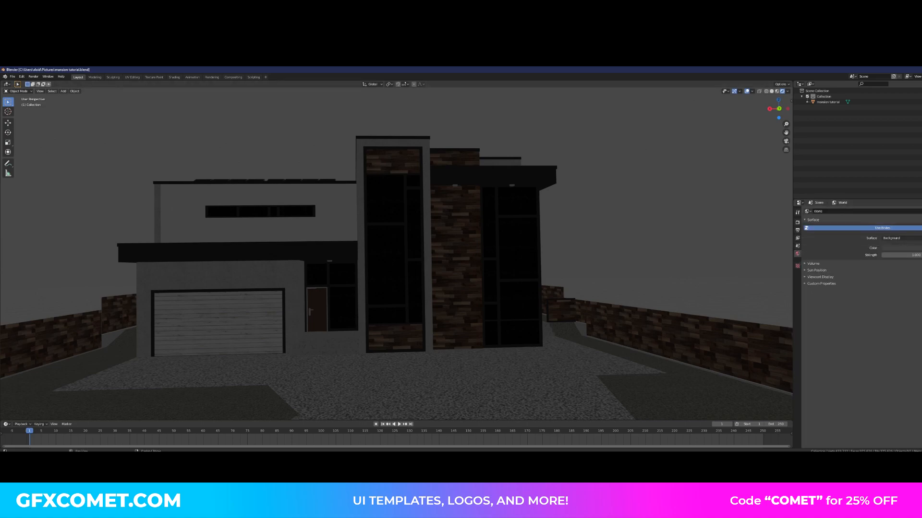
click(921, 248)
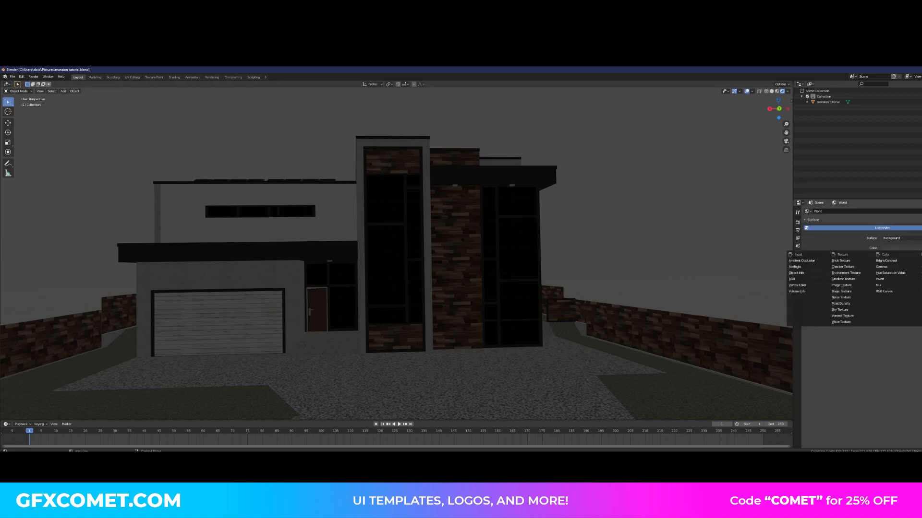
click(845, 273)
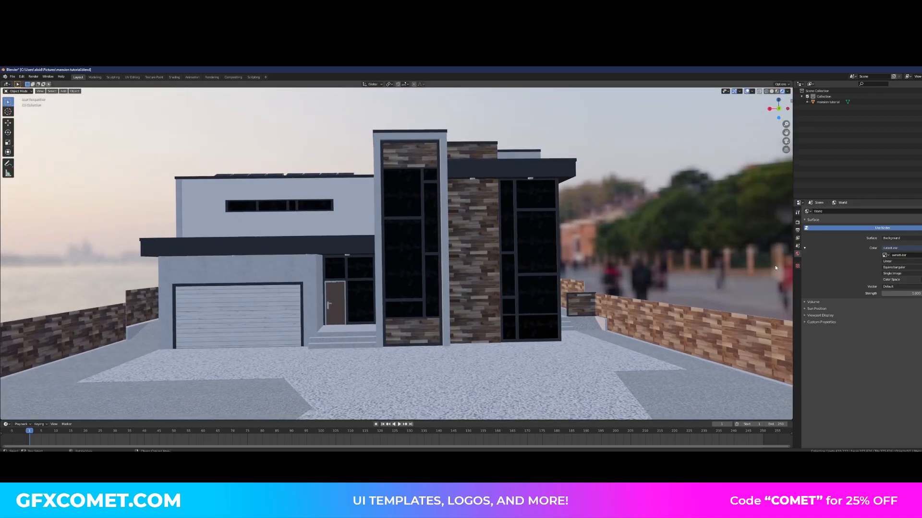
Enable Ambient Occlusion, Bloom and Screen Space Reflections for the Eevee render, and make the film background transparent
click(797, 212)
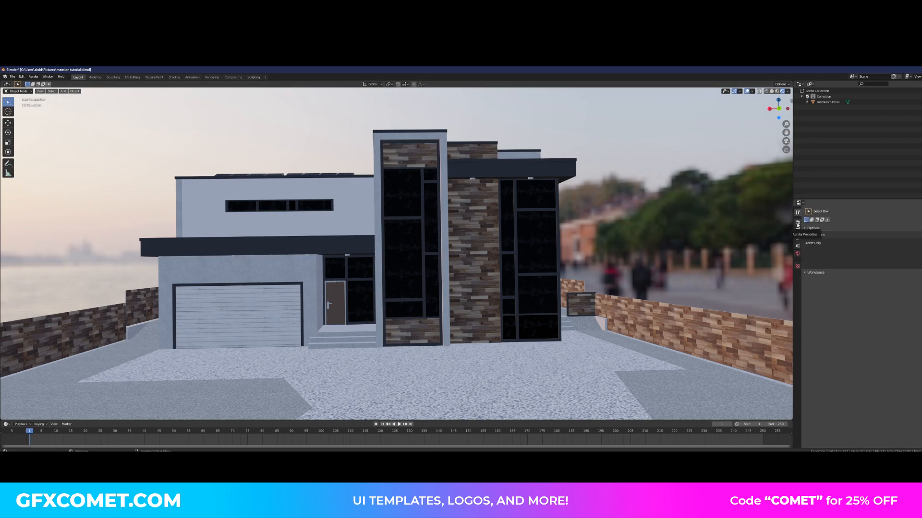
click(798, 224)
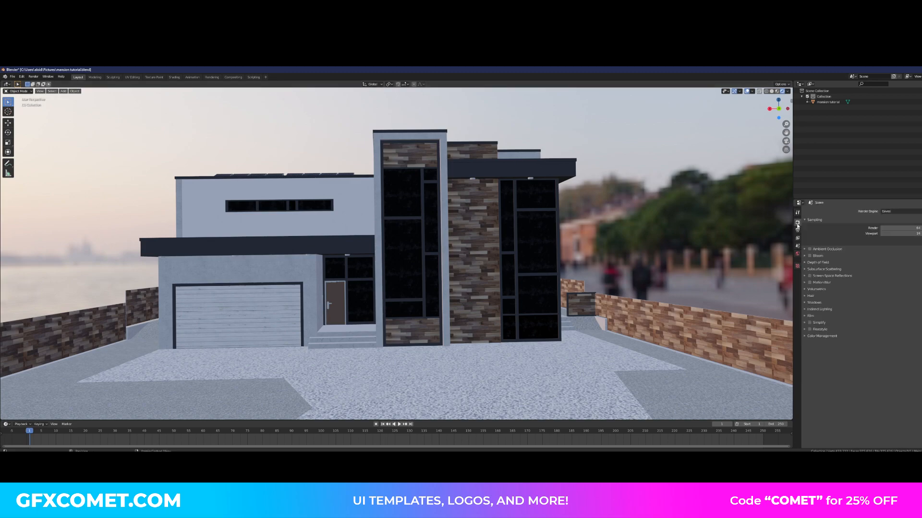
click(809, 249)
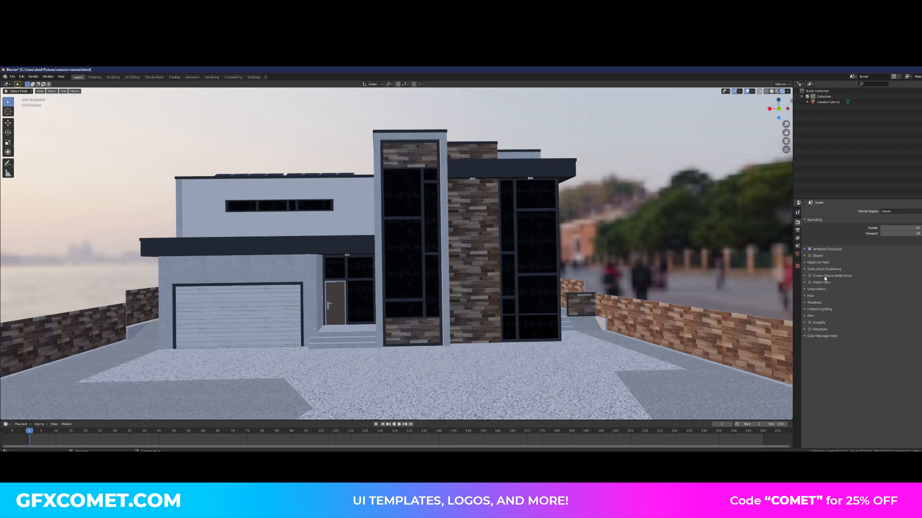
click(809, 257)
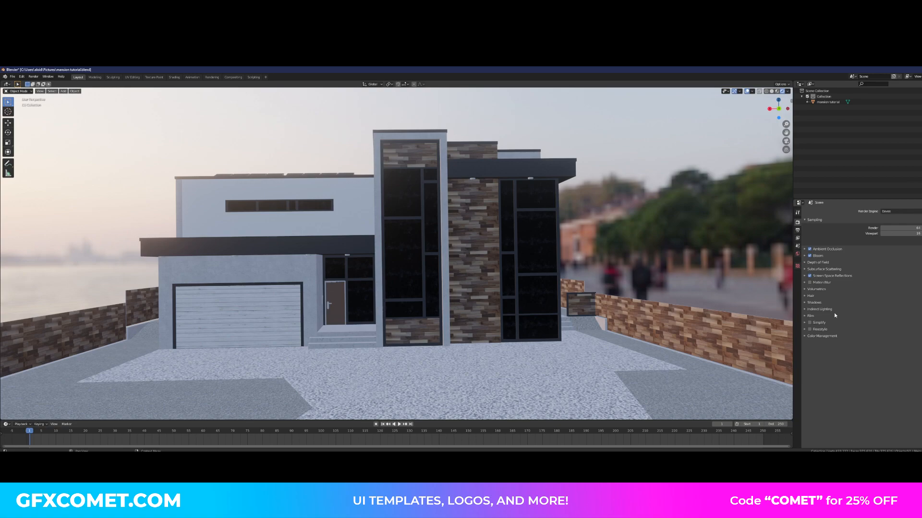
click(810, 319)
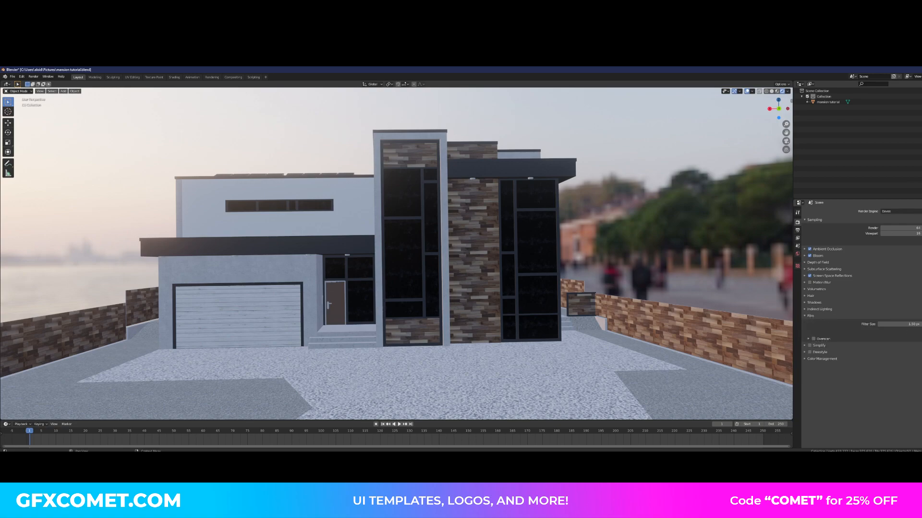
click(919, 331)
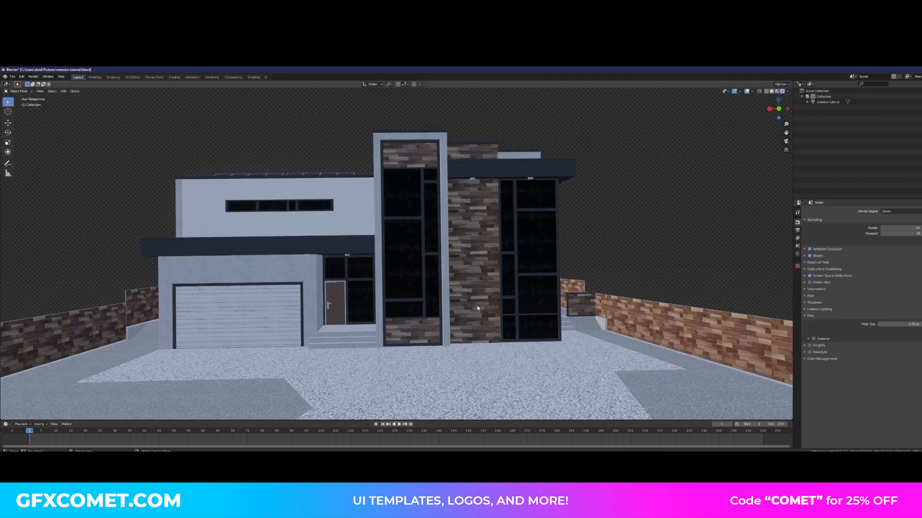
Examine the mansion with walk navigation, moving through its interior past the kitchen and back out to the front facade
key(shift+grave)
key(w)
key(d)
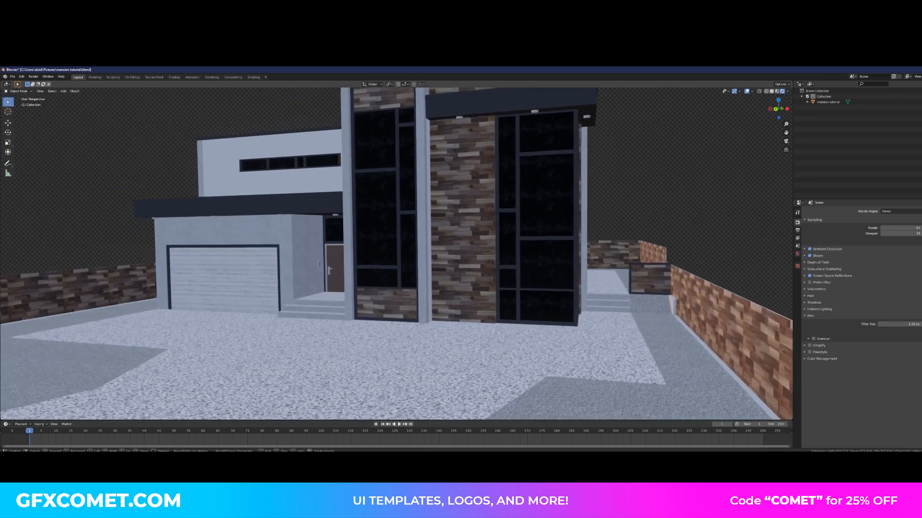
key(w)
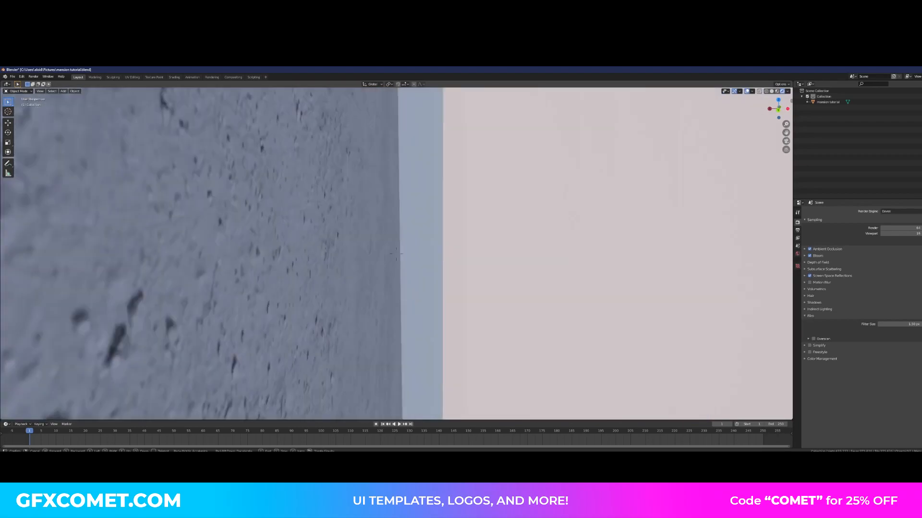
key(w)
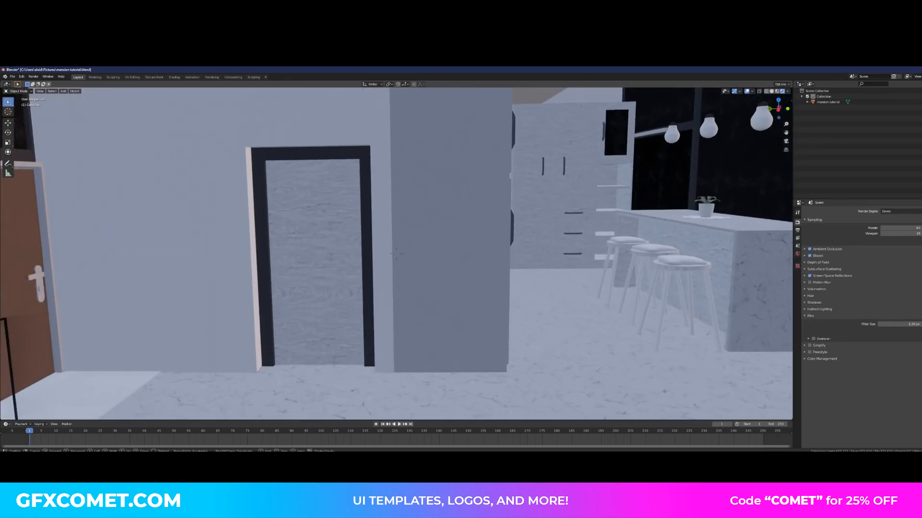
key(s)
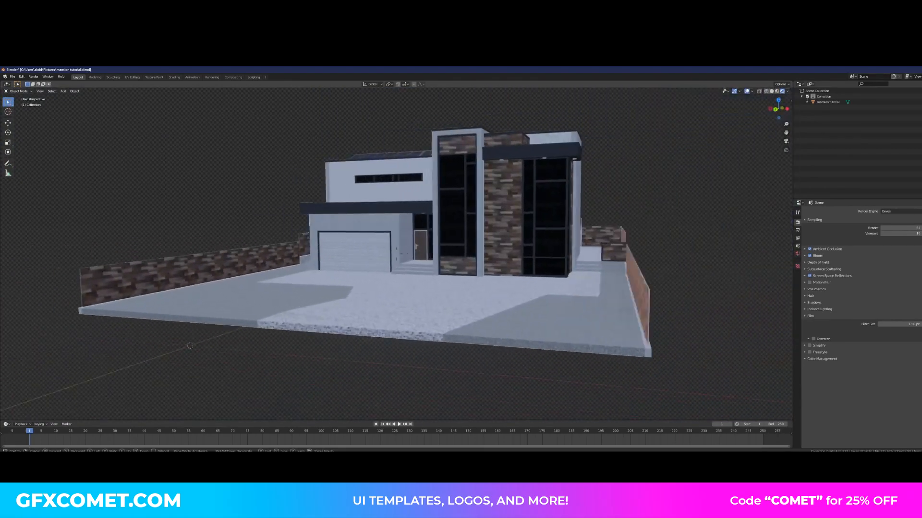
key(w)
key(w)
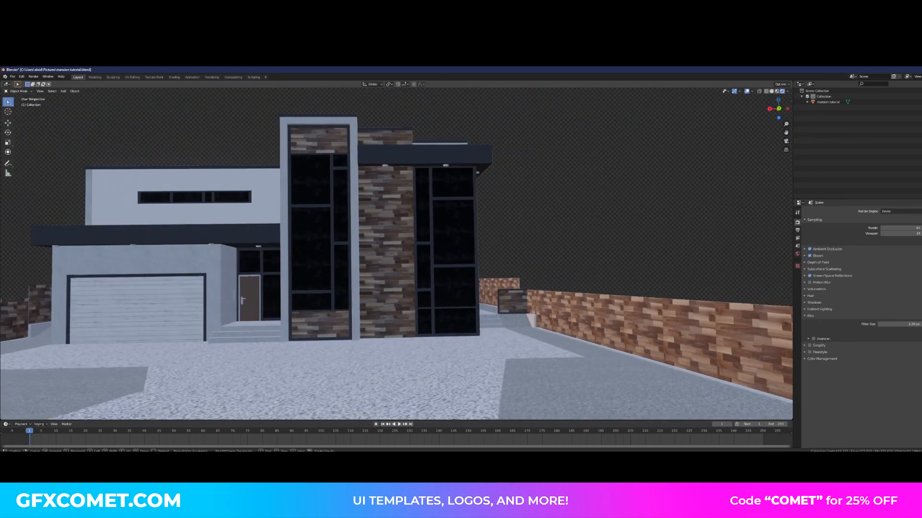
click(497, 266)
Save the file and reframe the mansion's front closer up, keeping the garage, entrance door and tall windows in view
key(ctrl+s)
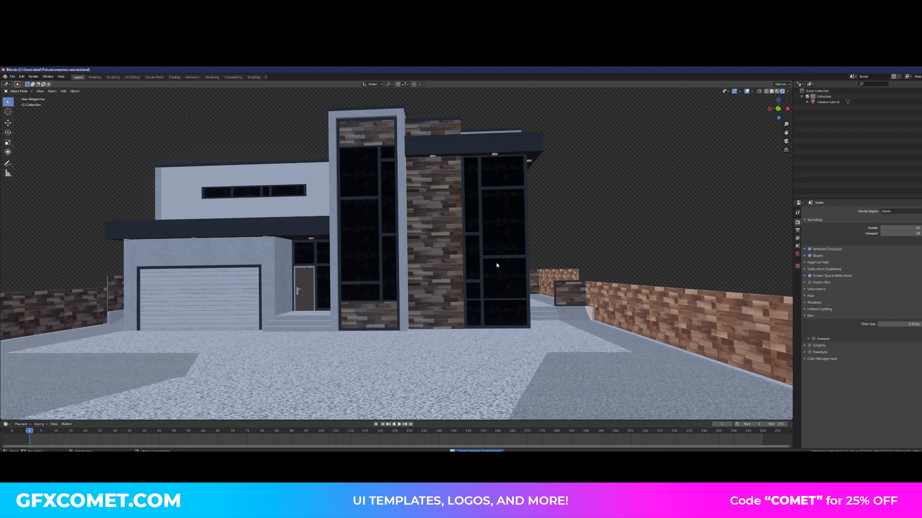
key(shift+grave)
key(s)
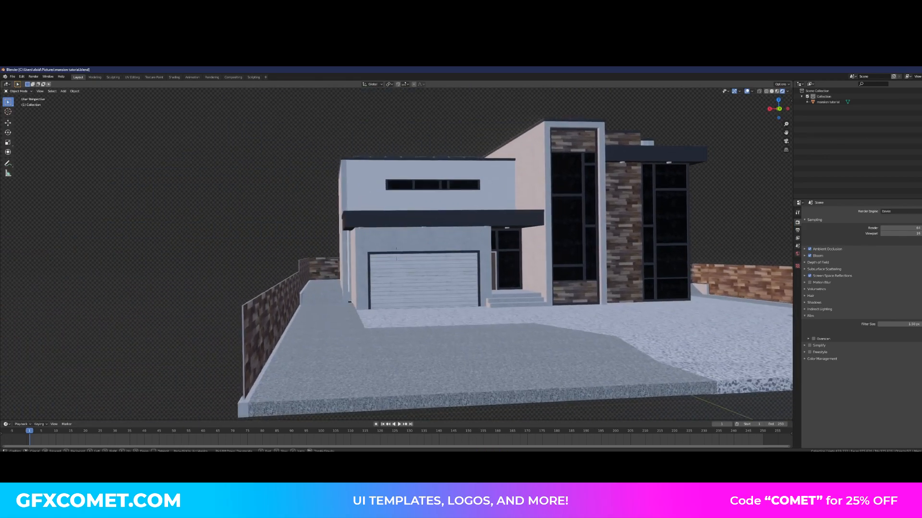
key(a)
key(d)
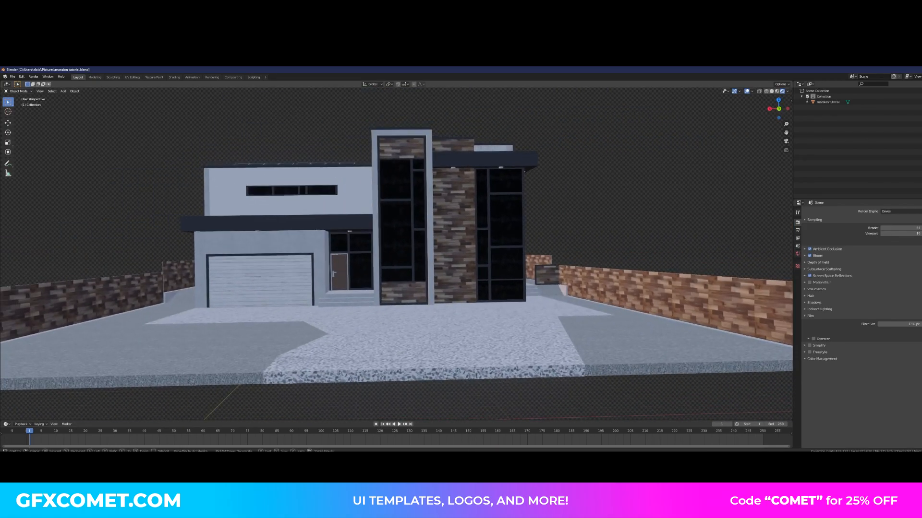
key(w)
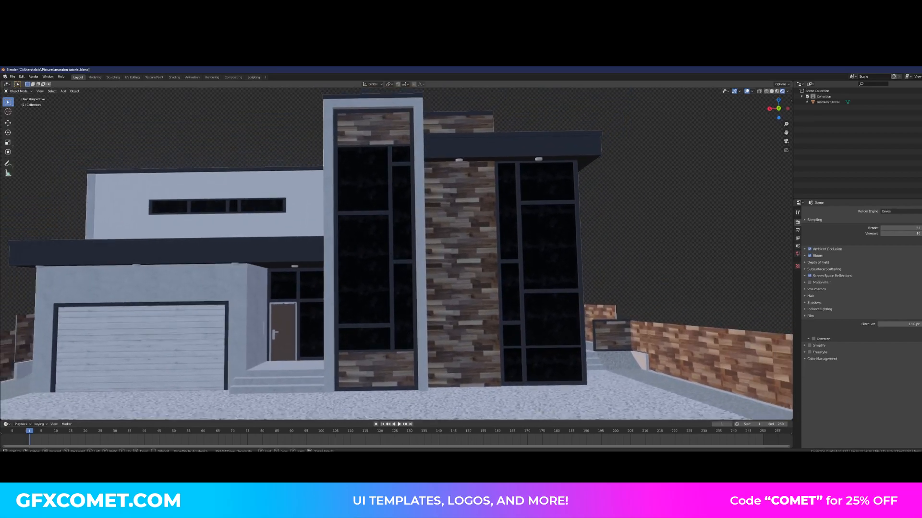
key(s)
click(428, 250)
In Edit Mode with face selection, pick a tall window pane and select all mansion faces that share its material
click(402, 236)
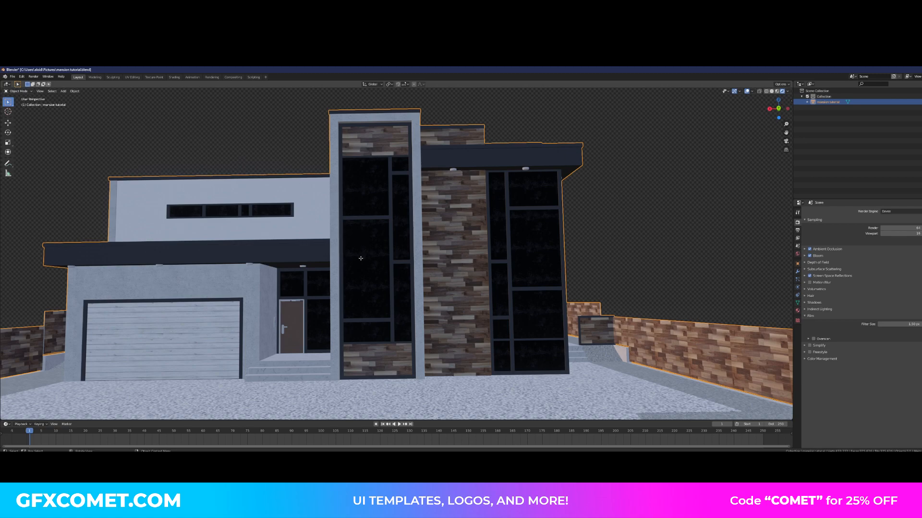
key(Tab)
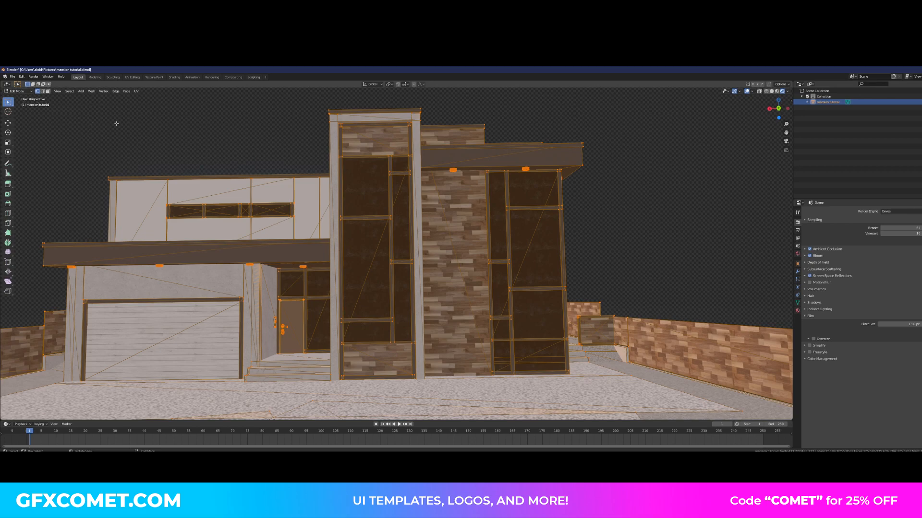
click(47, 92)
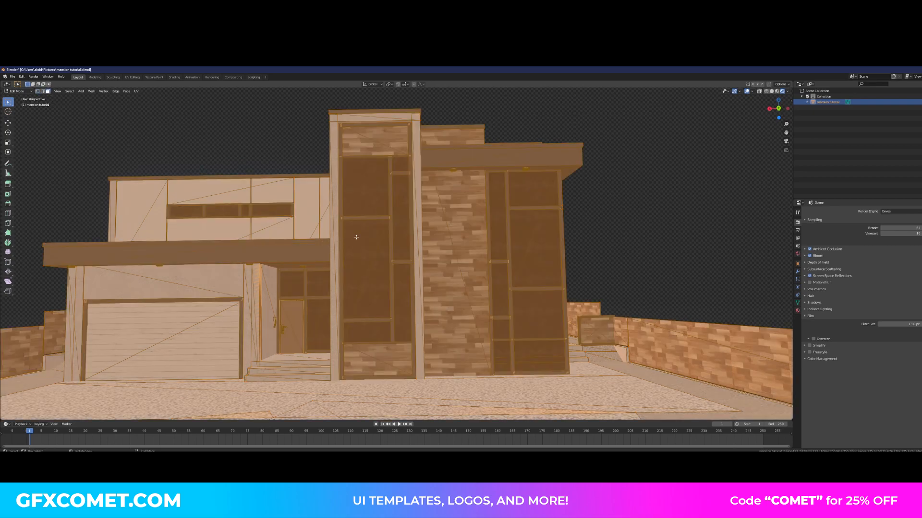
click(372, 234)
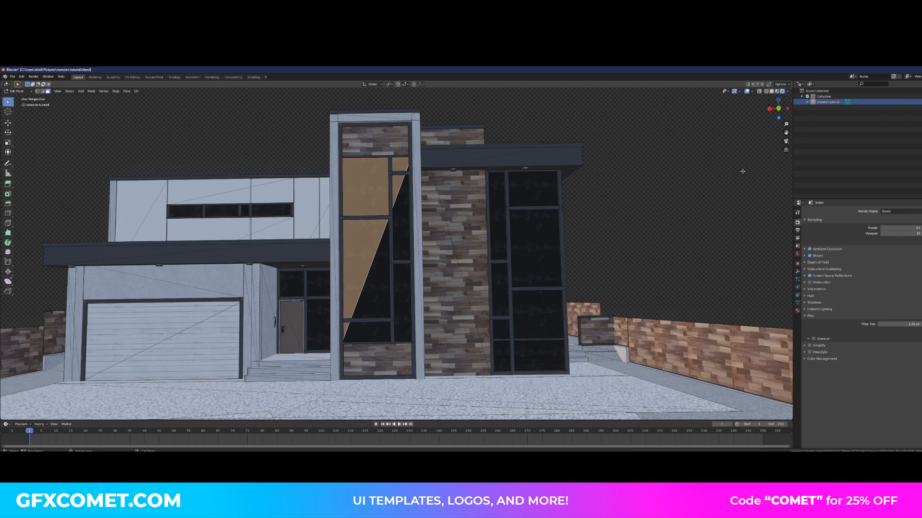
click(797, 311)
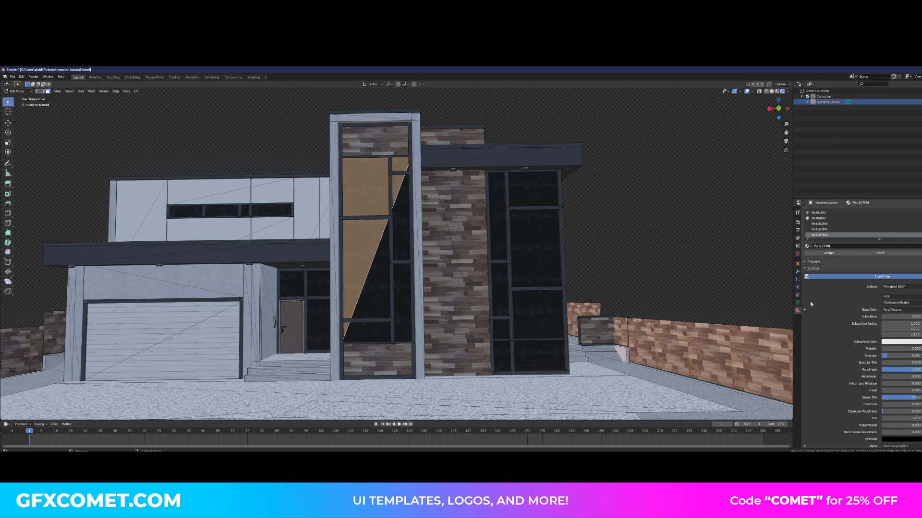
click(886, 253)
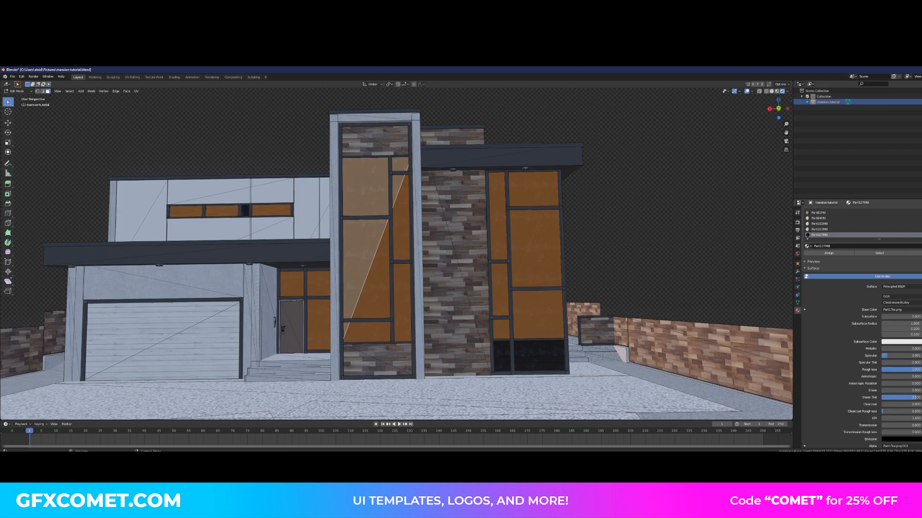
Add a new material slot with a new material, assign it to the selected window panes and name it window
click(921, 212)
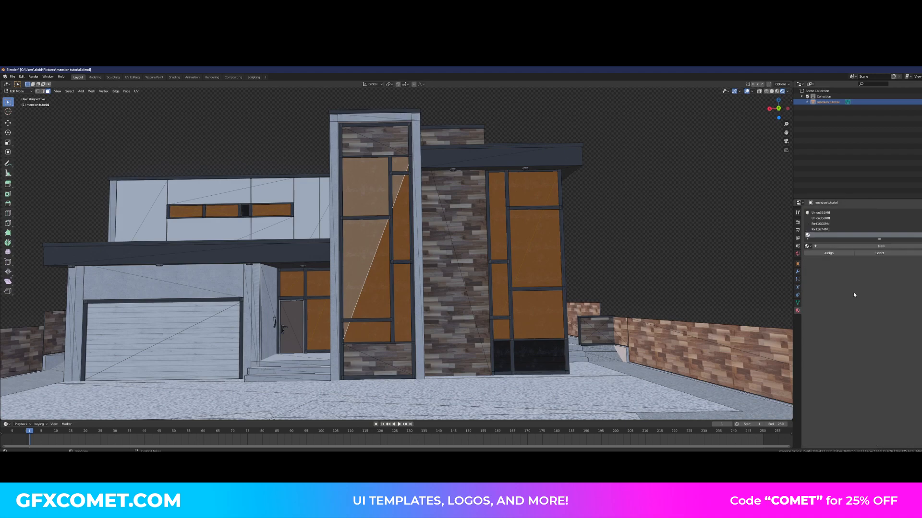
click(881, 246)
click(838, 253)
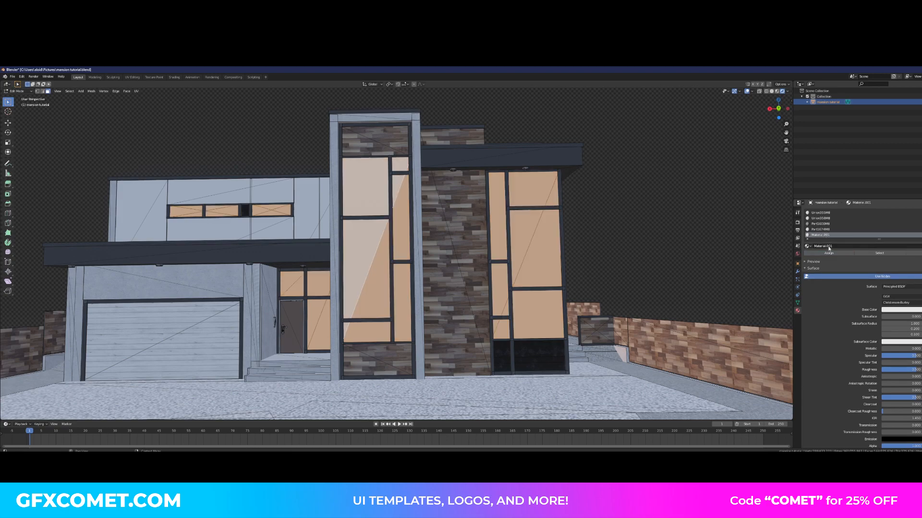
click(829, 247)
text(window)
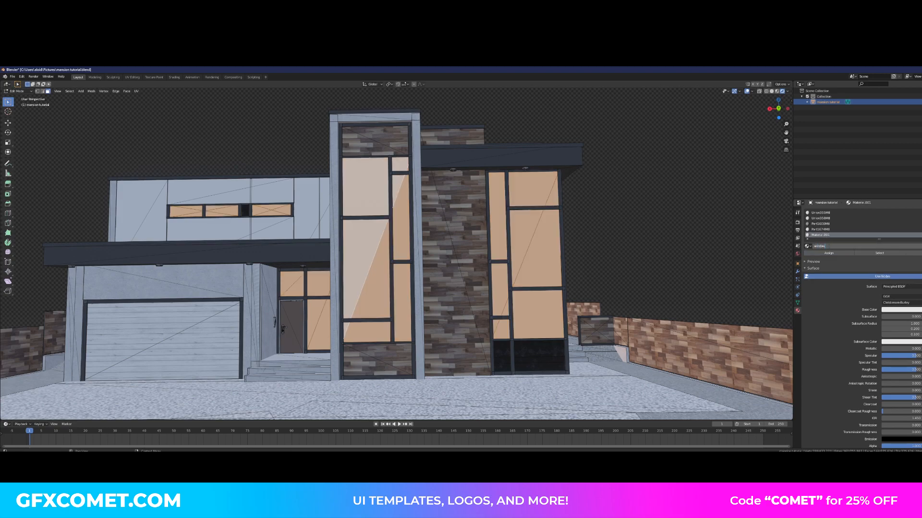
key(Return)
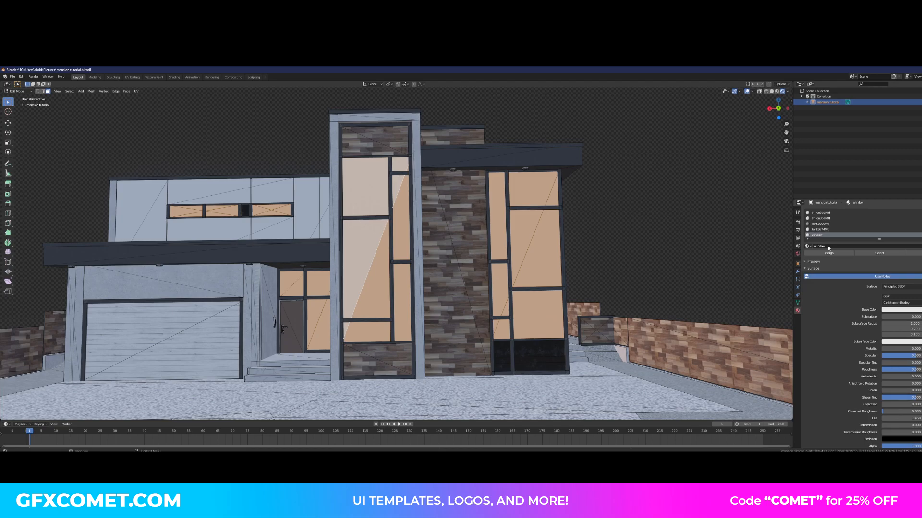
Set the window material's Transmission to 1.000 and its Blend Mode to Alpha Hashed, returning the mansion to Object Mode
scroll(836, 341, down, 5)
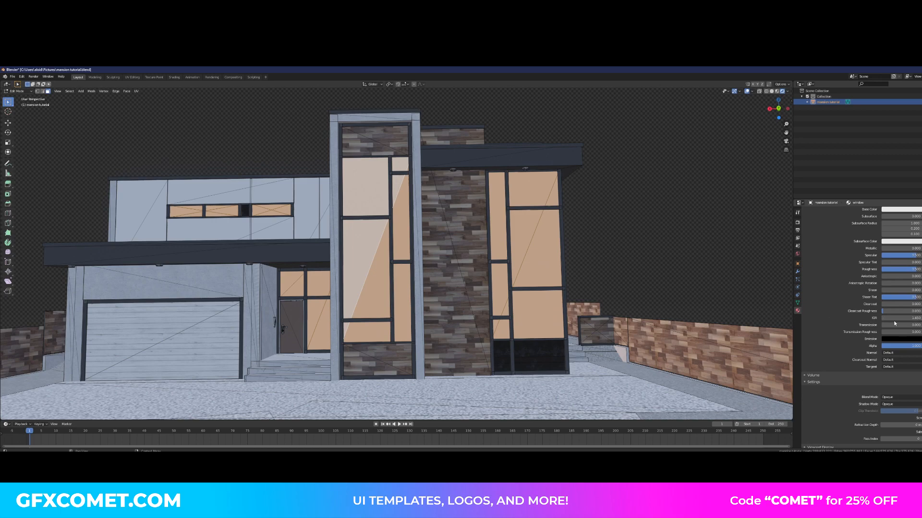
drag(884, 324, 919, 324)
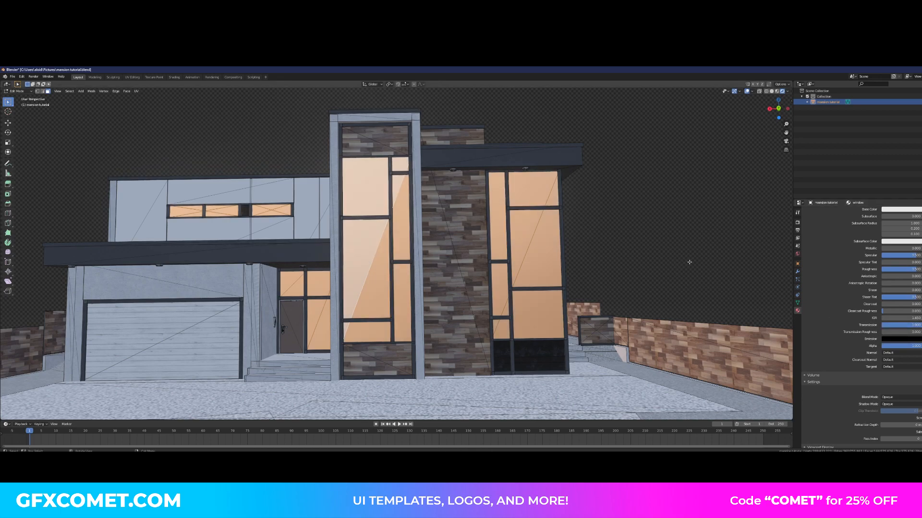
key(Tab)
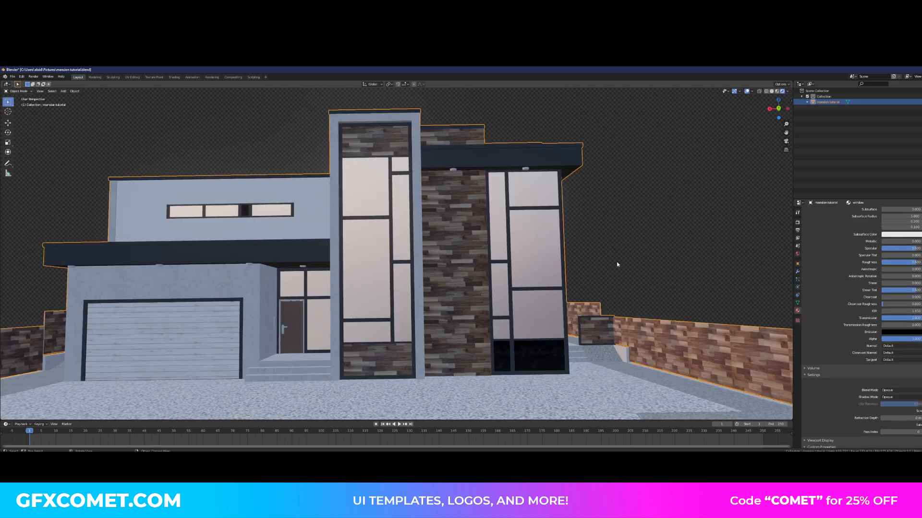
scroll(831, 339, down, 1)
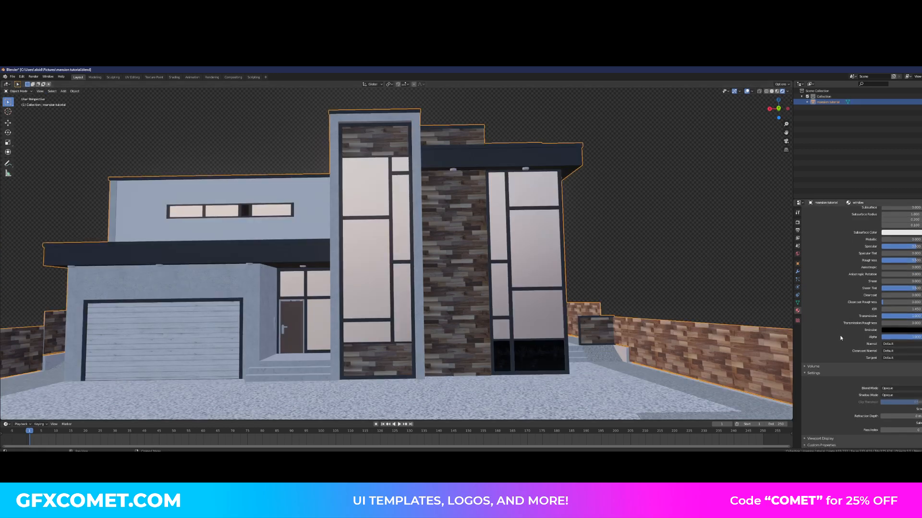
click(896, 389)
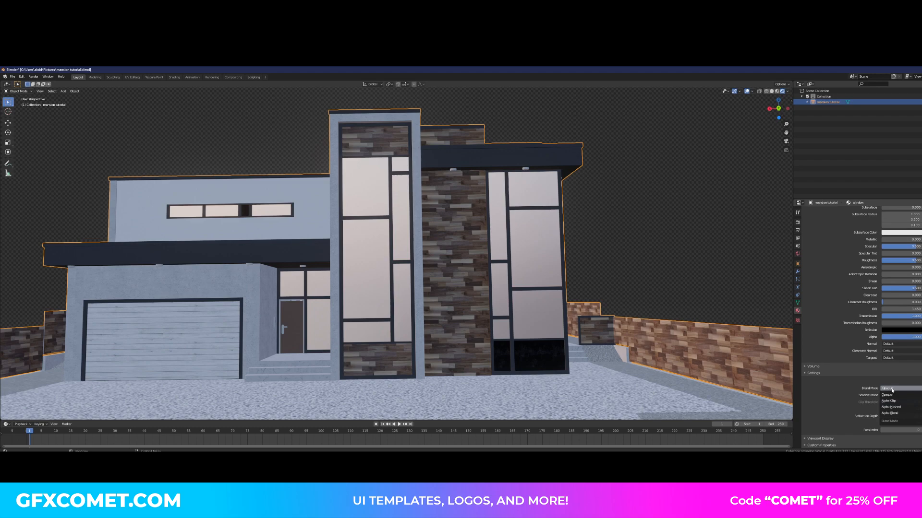
click(901, 407)
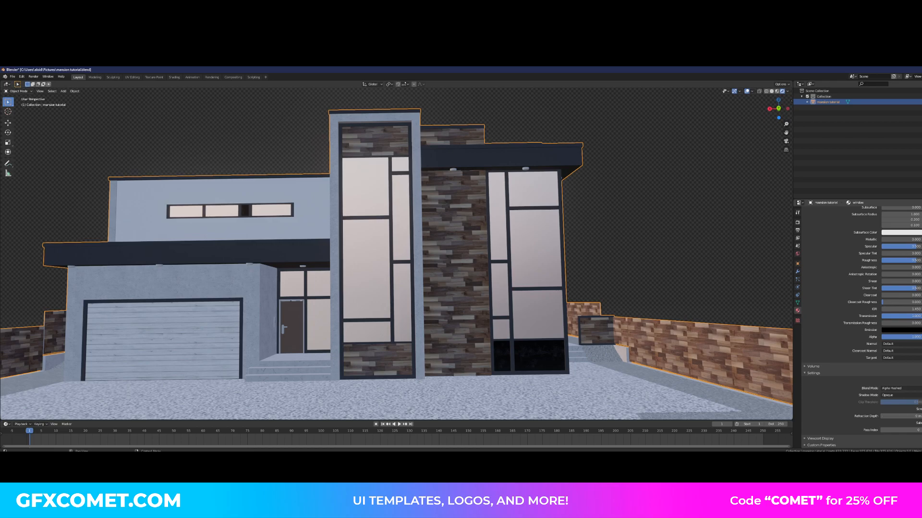
middle_drag(493, 294, 491, 299)
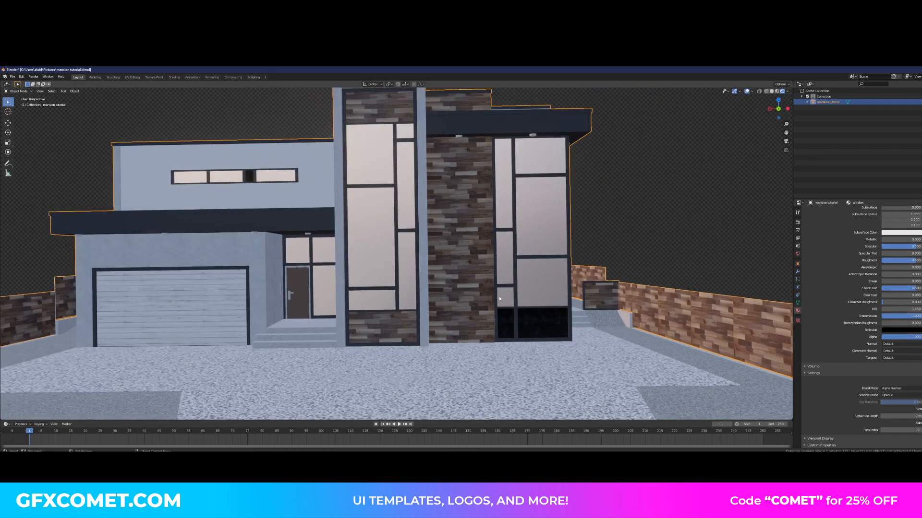
Turn on refraction for Screen Space Reflections in the render settings and check the mansion's front windows up close
click(797, 222)
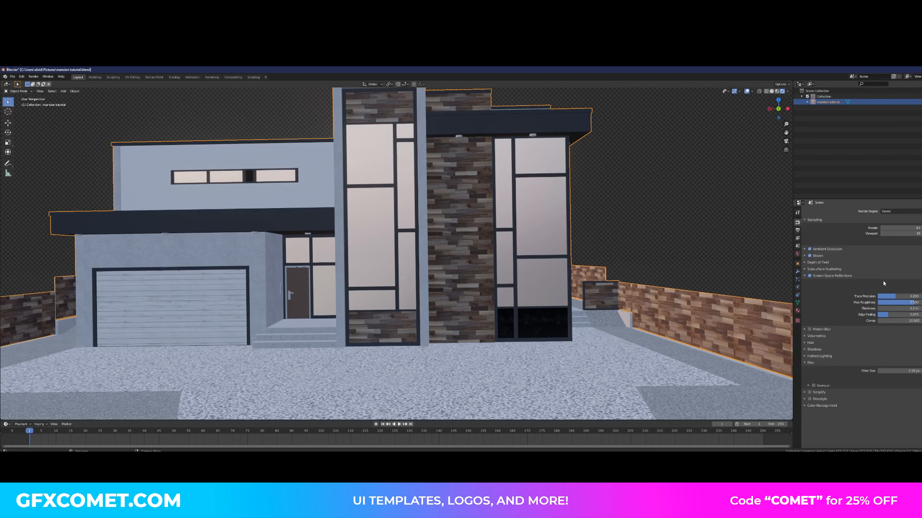
scroll(459, 276, up, 3)
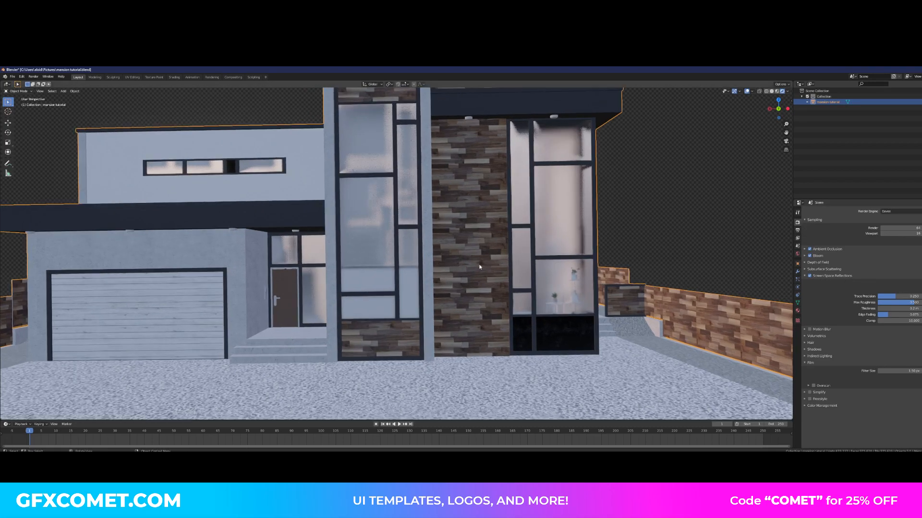
scroll(460, 276, down, 2)
key(shift+grave)
key(w)
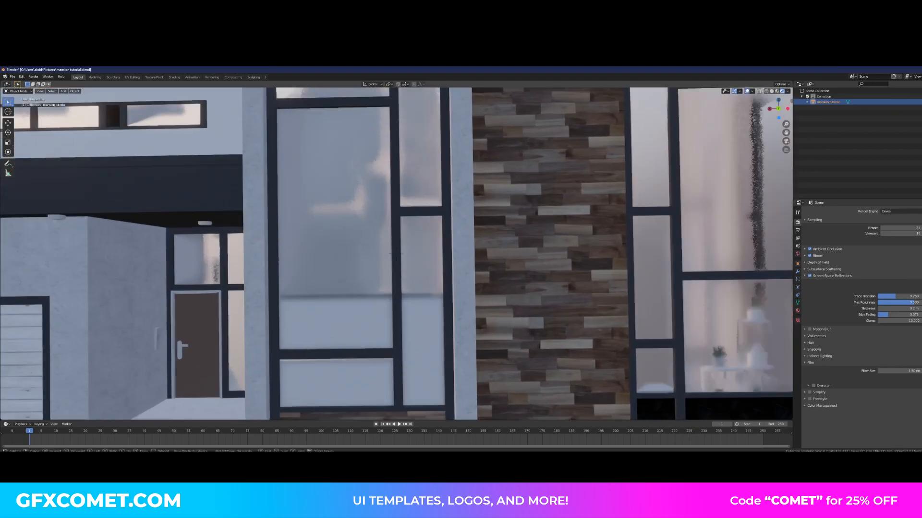
key(s)
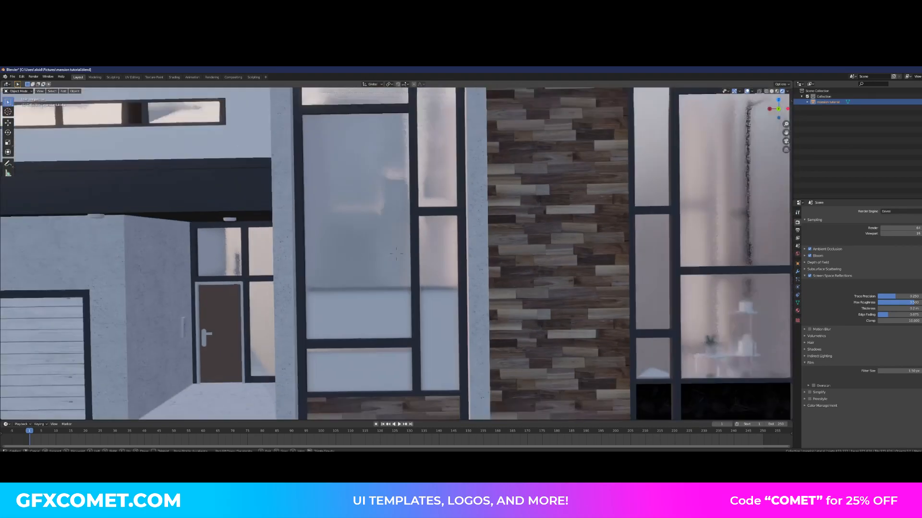
click(396, 254)
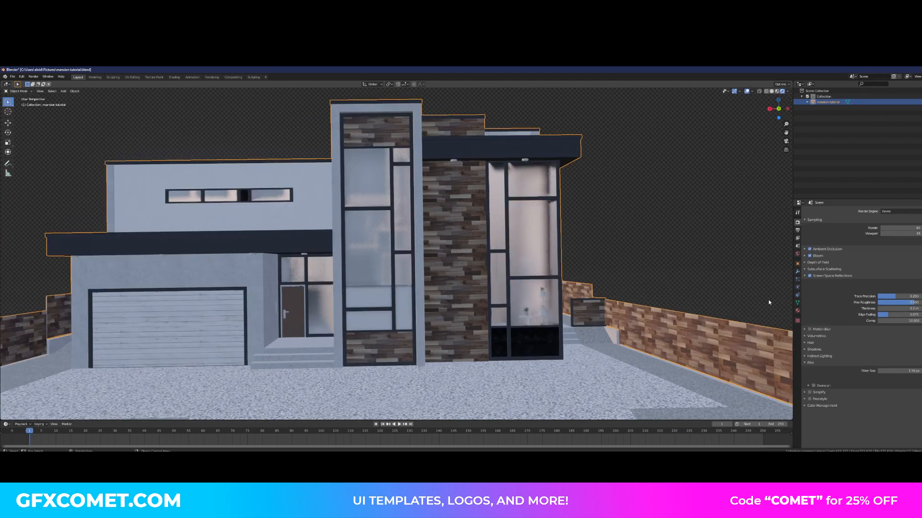
Adjust the window material's IOR and lower its Roughness to about 0.3
click(797, 311)
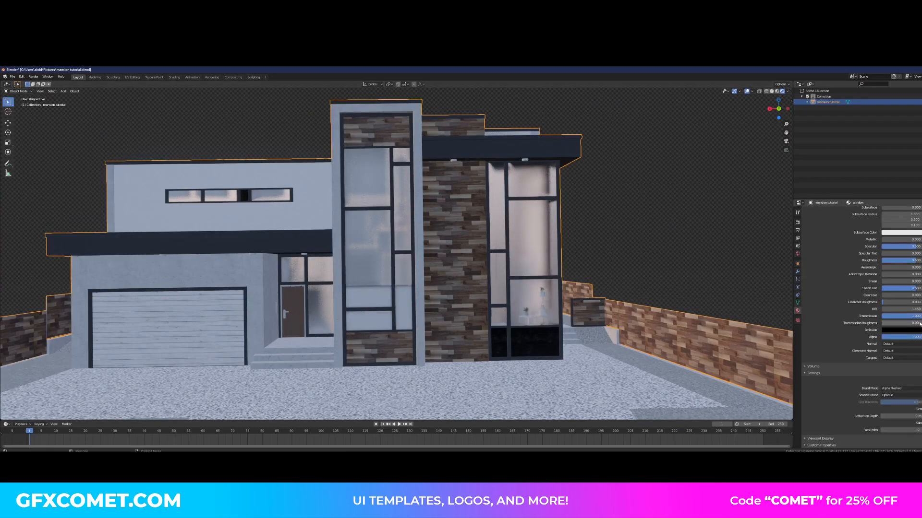
drag(899, 310, 870, 310)
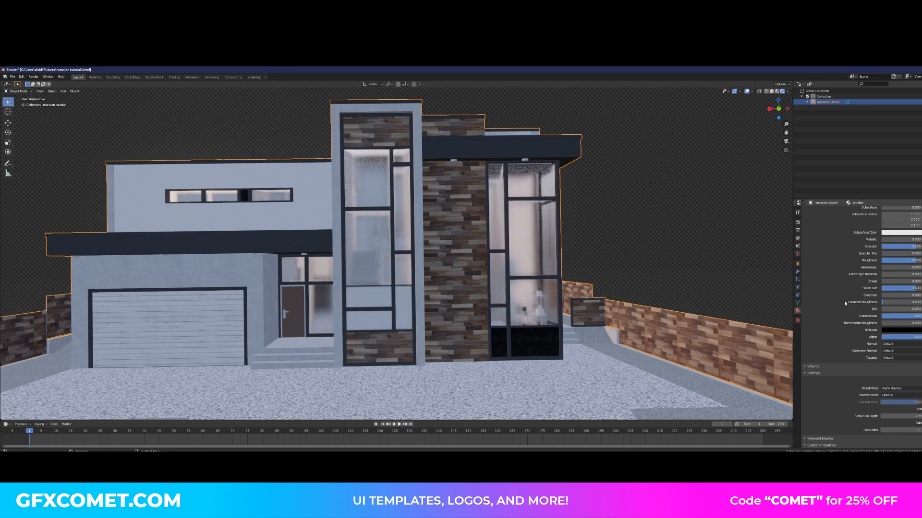
mouse_move(914, 261)
mouse_down()
mouse_move(877, 261)
mouse_move(918, 260)
mouse_move(883, 261)
mouse_move(901, 260)
mouse_up()
Reframe the mansion's front from a slightly angled, low viewpoint showing the garage and tall windows, and save the file
key(shift+grave)
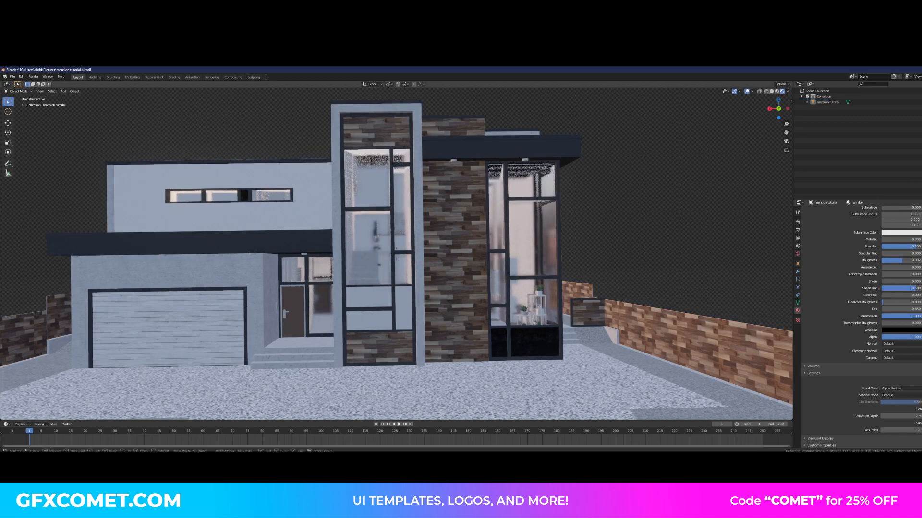
key(w)
key(s)
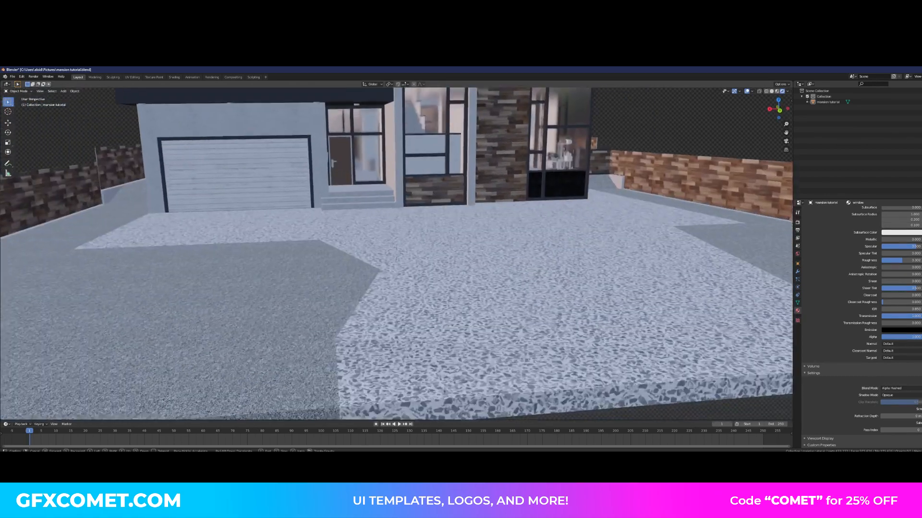
key(w)
key(s)
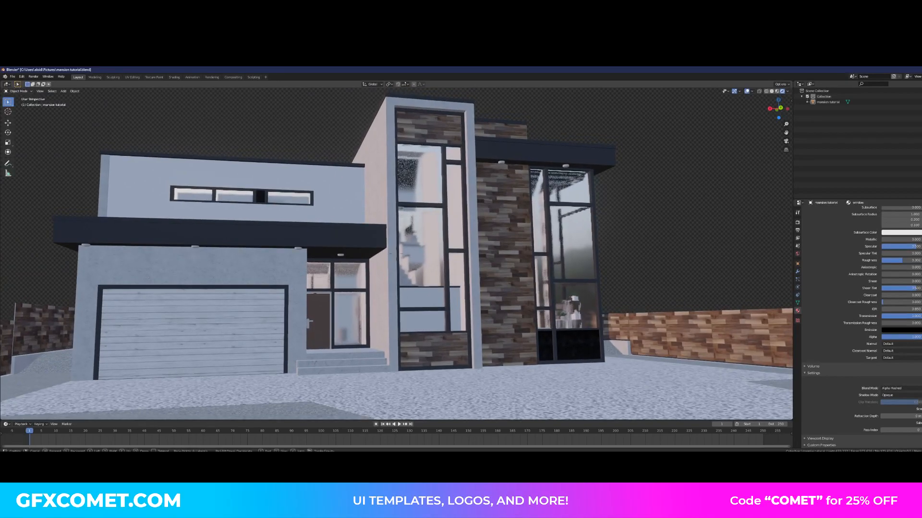
click(516, 236)
key(ctrl+s)
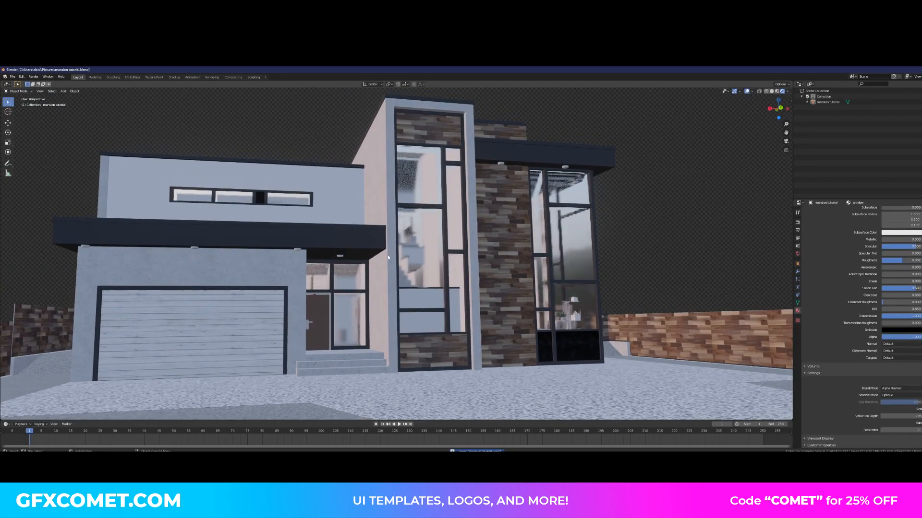
Examine the mansion's windows and entrance door up close, finishing with a view of the whole front driveway
key(shift+grave)
key(w)
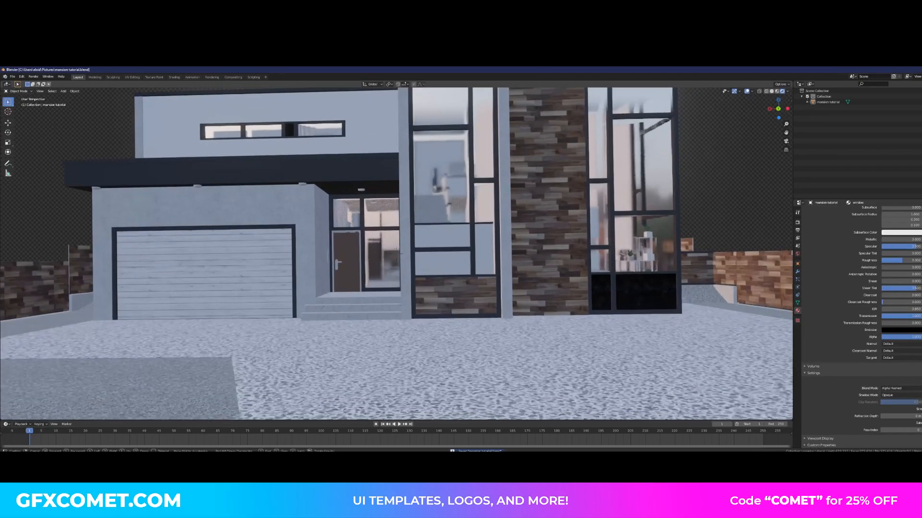
click(397, 256)
key(shift+grave)
key(w)
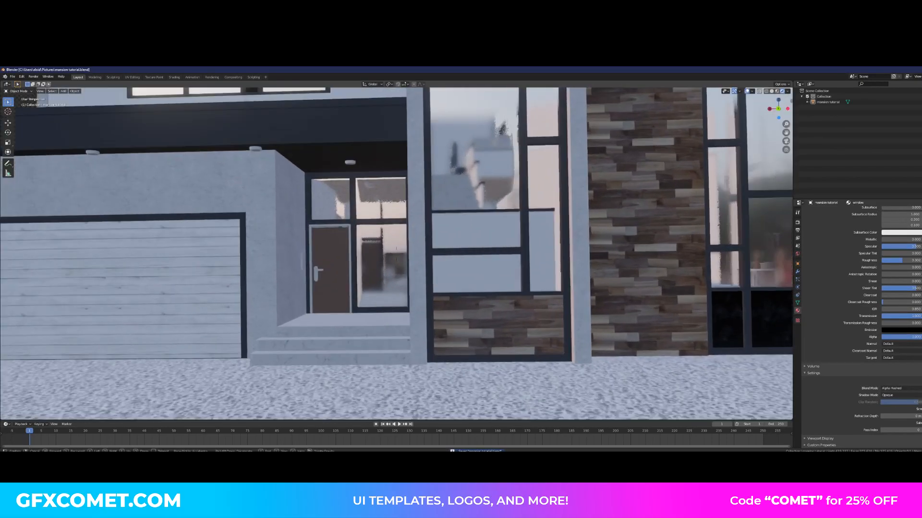
key(s)
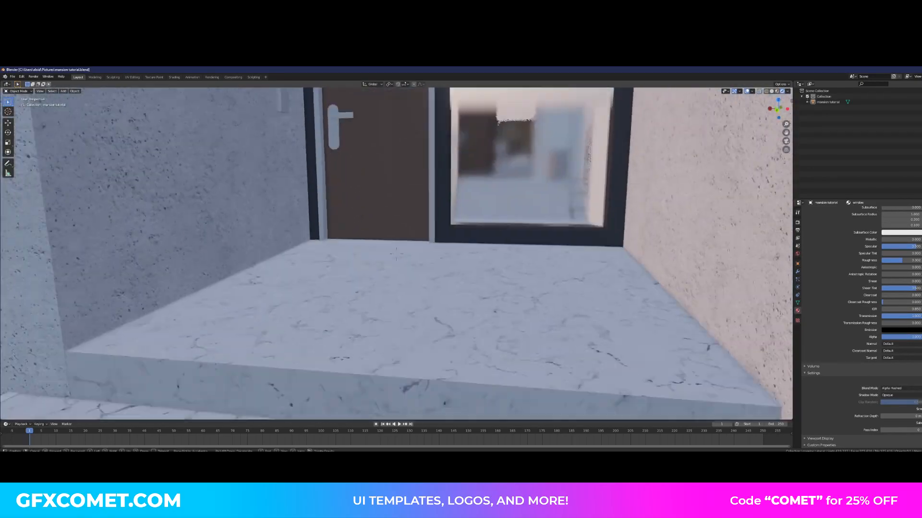
key(s)
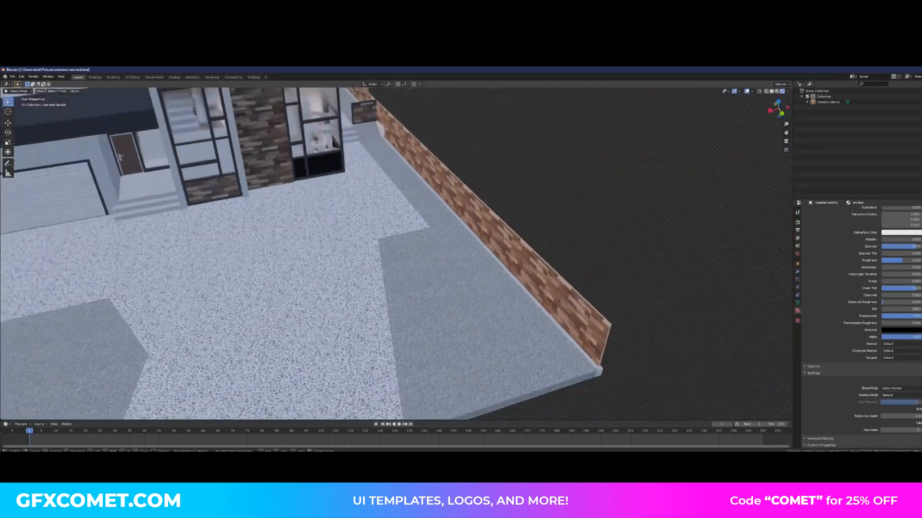
key(w)
key(s)
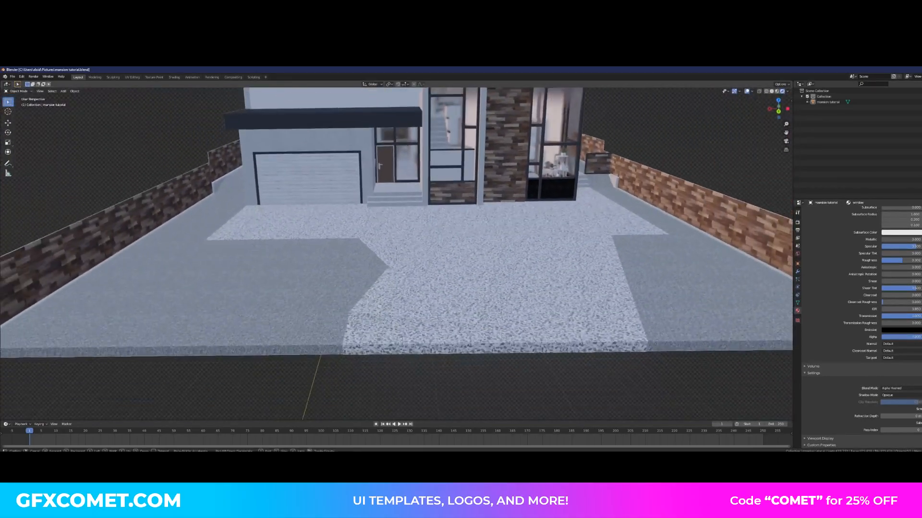
click(553, 279)
In Edit Mode, pick a face of the pebbled driveway and select all mansion faces that share its material
click(552, 279)
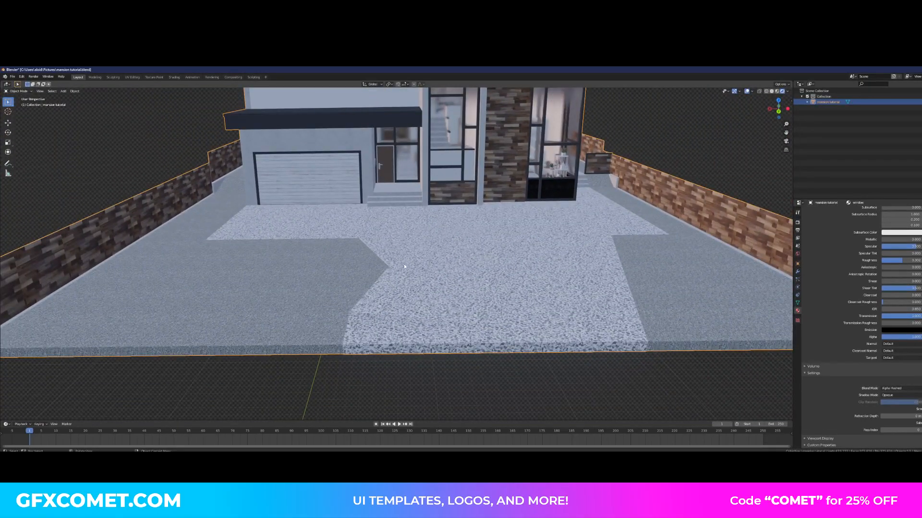
key(Tab)
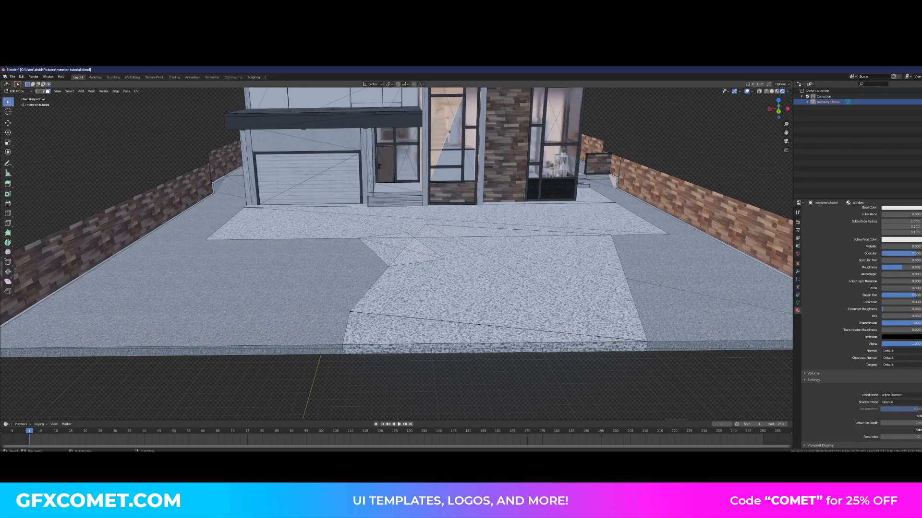
click(457, 275)
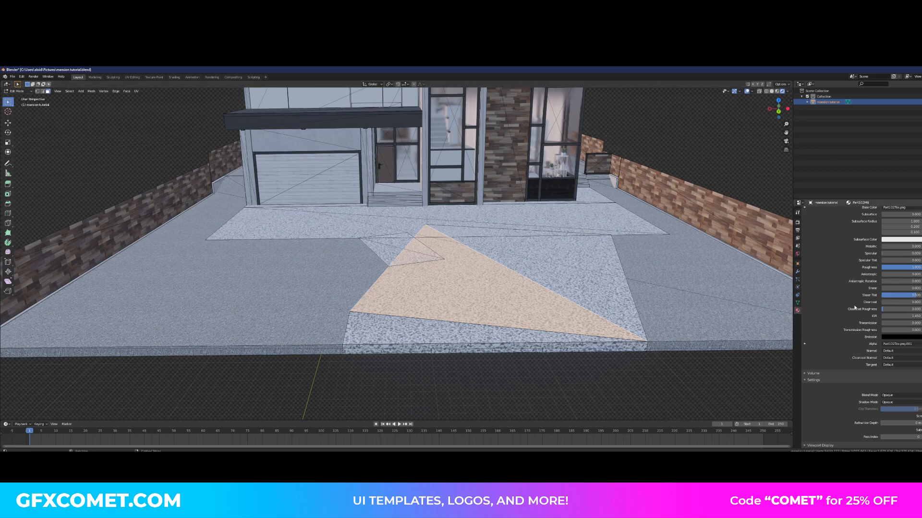
scroll(852, 330, up, 5)
click(883, 254)
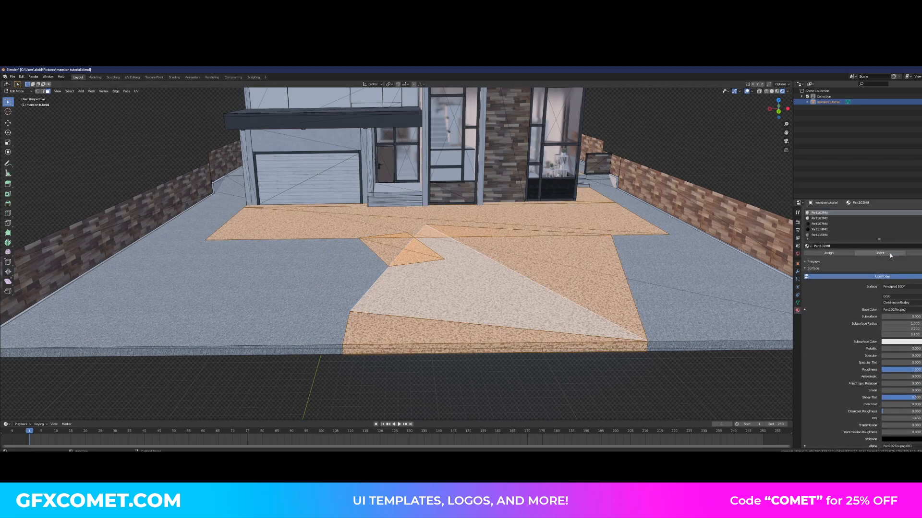
Delete the selected pebbled driveway faces and return the mansion to Object Mode
key(Tab)
key(KP_Decimal)
scroll(565, 299, up, 3)
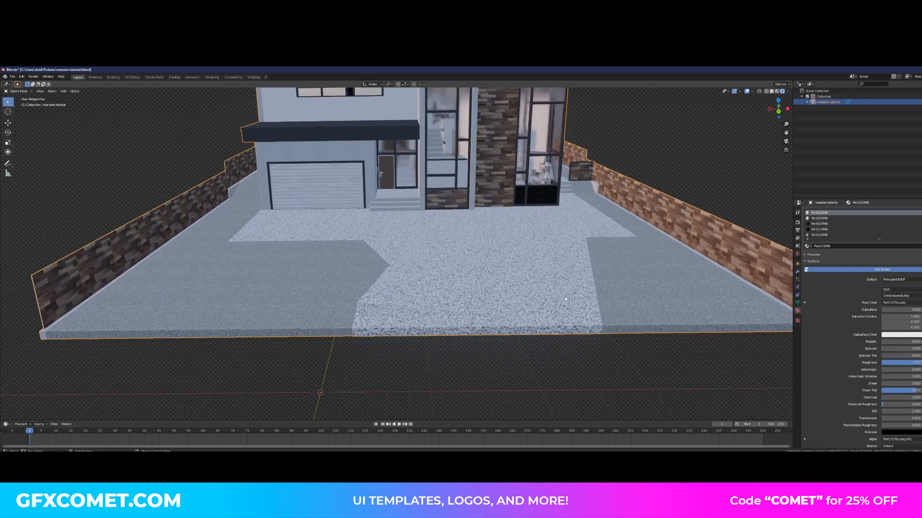
key(Tab)
key(x)
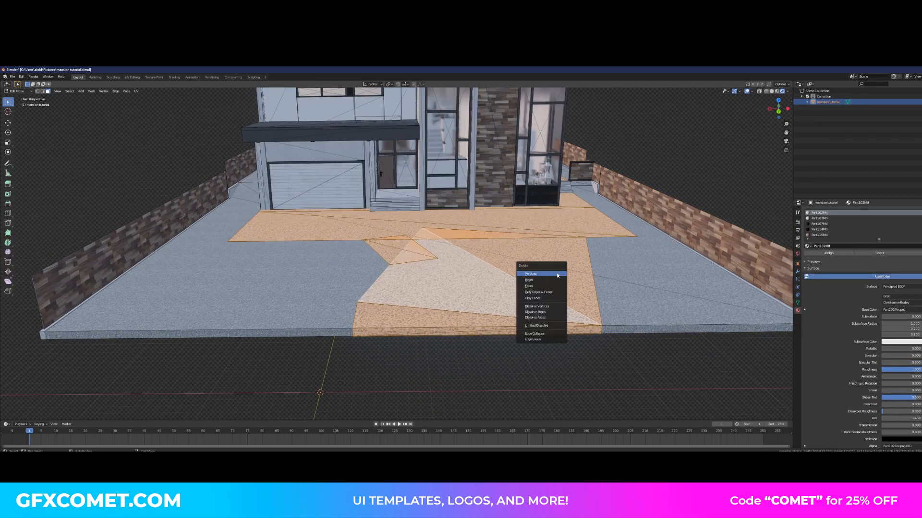
click(560, 285)
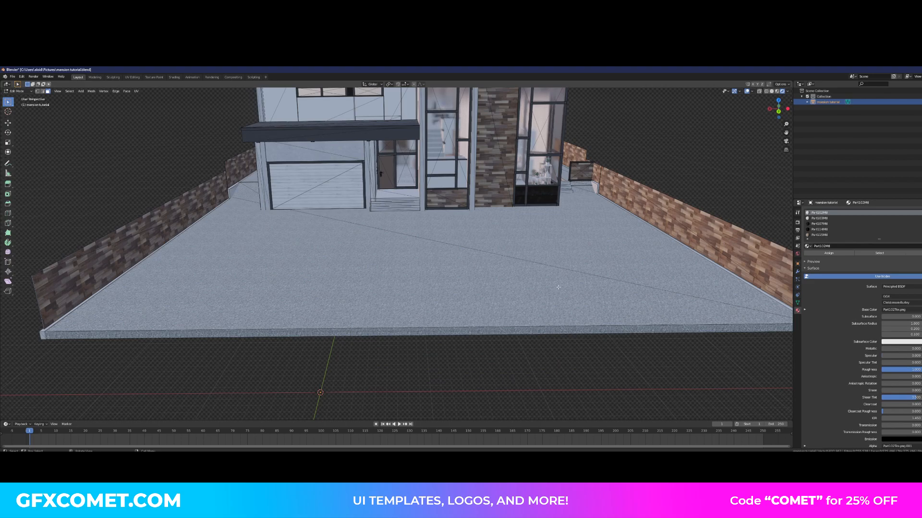
scroll(558, 280, up, 3)
key(Tab)
scroll(540, 276, down, 3)
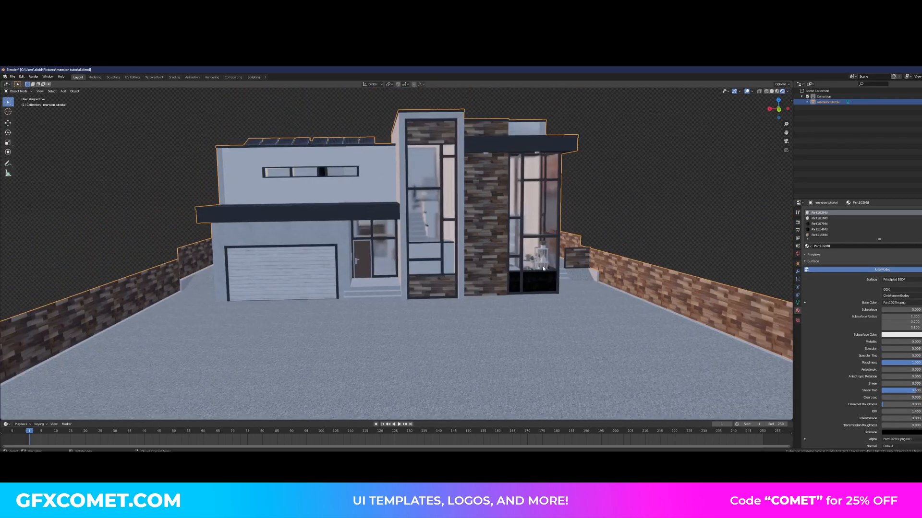
In Edit Mode, pick a face of the remaining front ground and select all faces that share its material
key(Tab)
shift+middle_drag(513, 360, 535, 308)
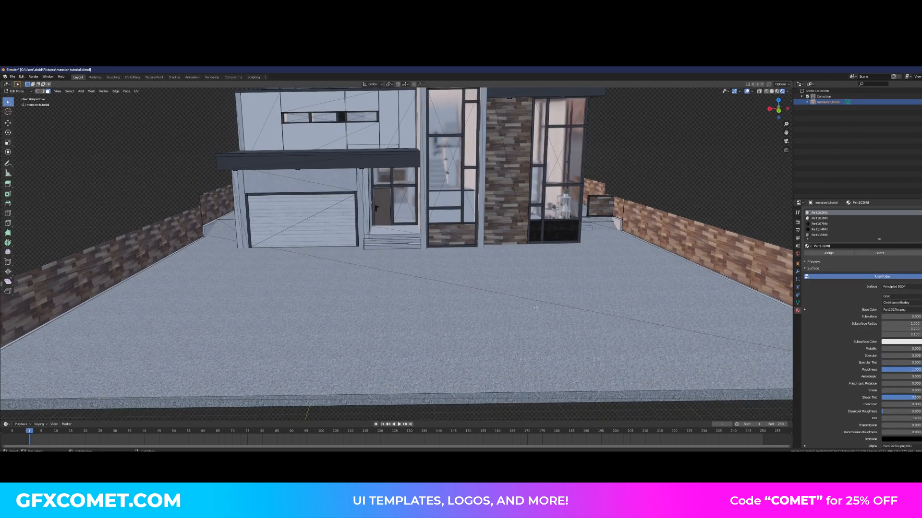
click(535, 309)
click(880, 253)
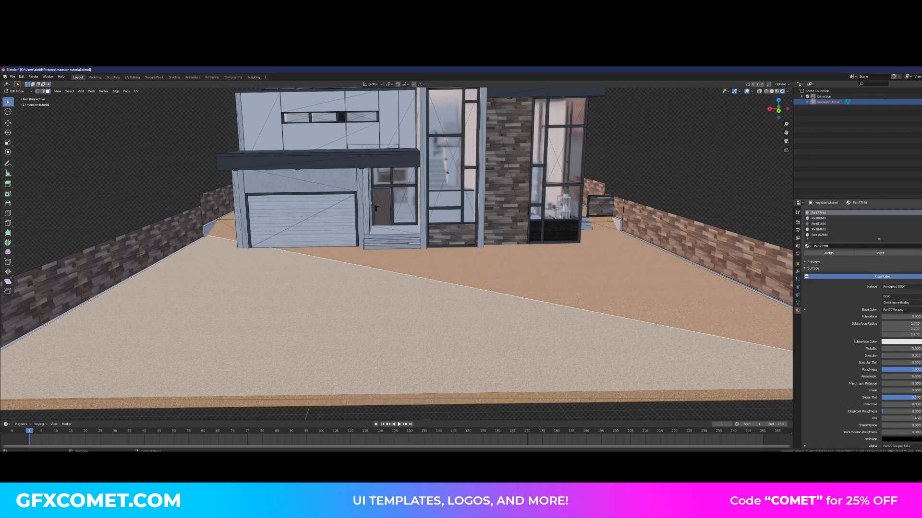
Add a new material slot with a new material, assign it to the selected ground faces and name it ground outside
click(921, 212)
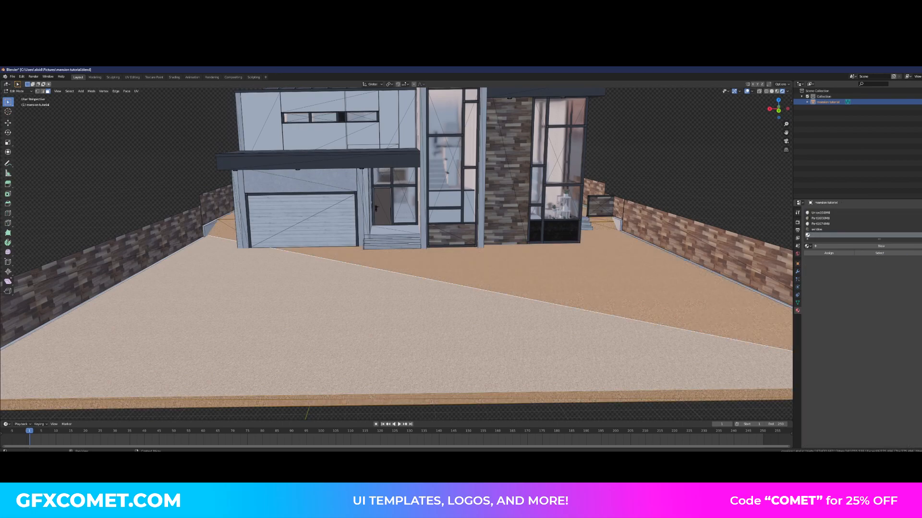
click(883, 246)
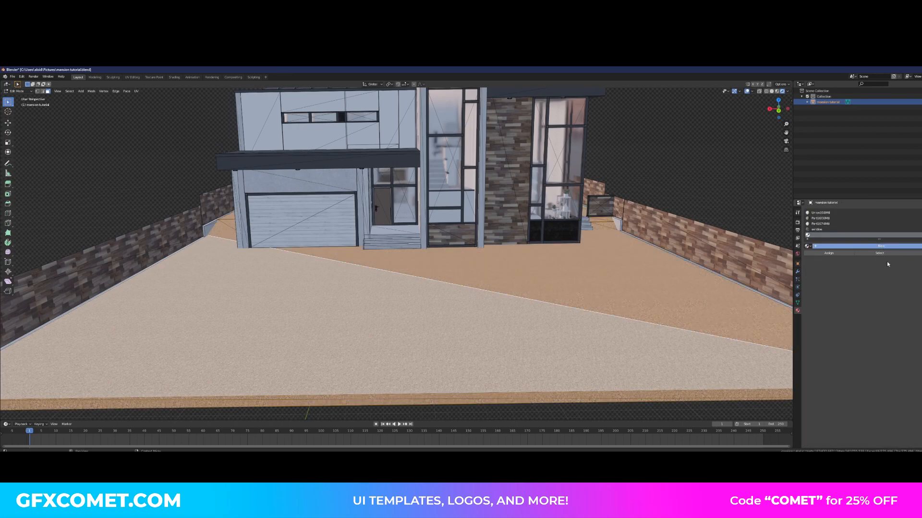
click(835, 254)
key(Tab)
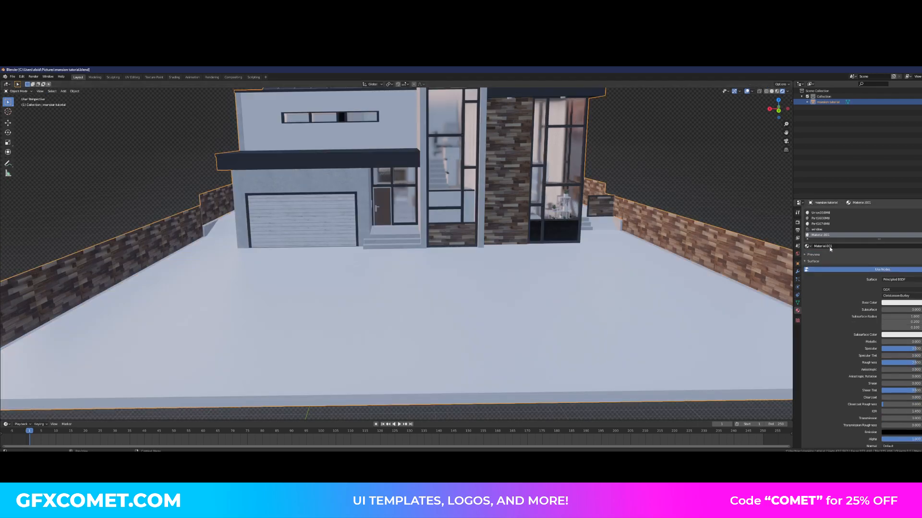
double_click(830, 246)
key(BackSpace)
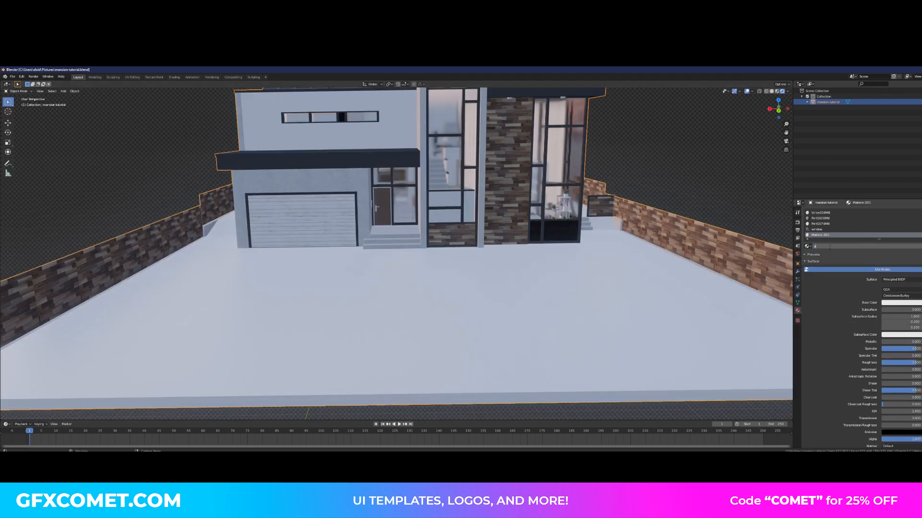
text(ground outside)
key(Return)
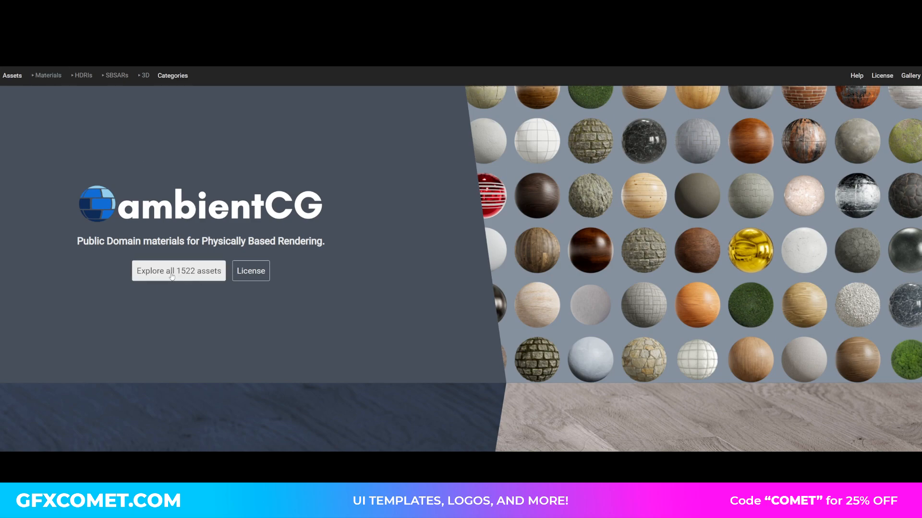
Browse the full ambientCG asset library for a concrete ground texture and open the Concrete 031 material's page with its download options
click(172, 277)
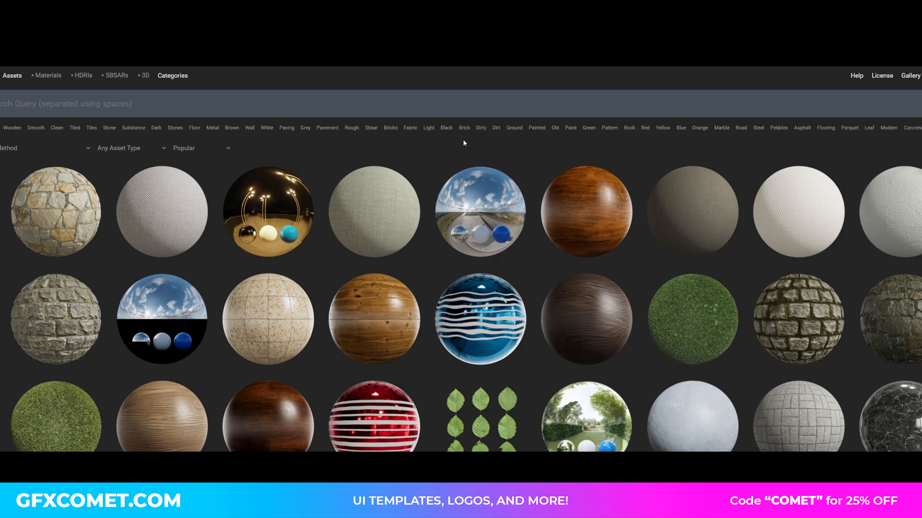
scroll(464, 142, down, 4)
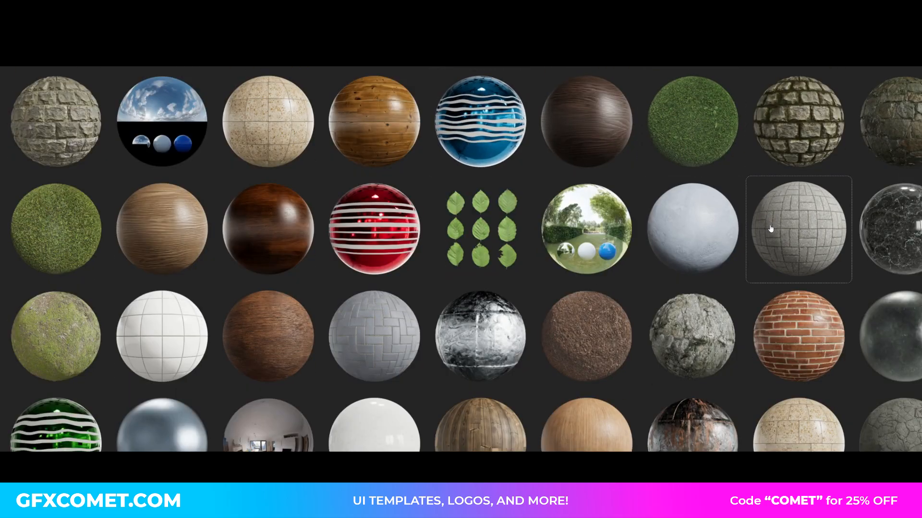
scroll(773, 227, down, 2)
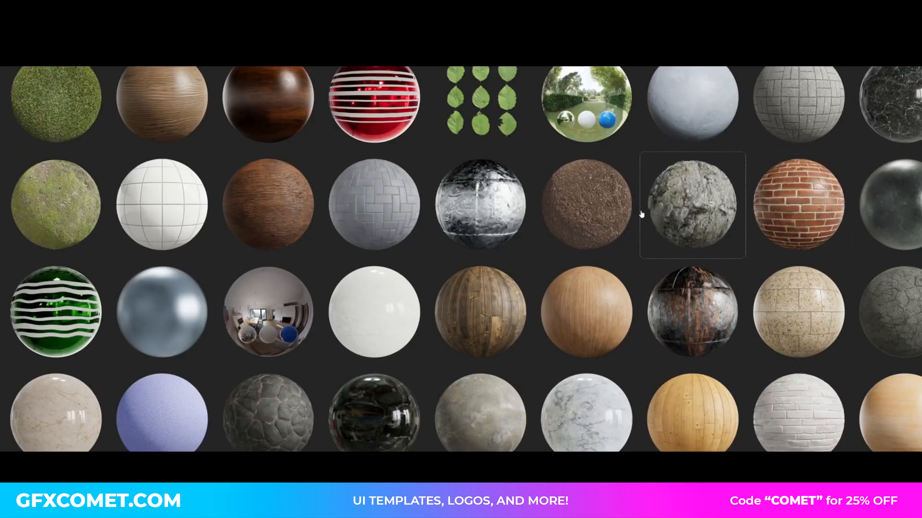
click(396, 221)
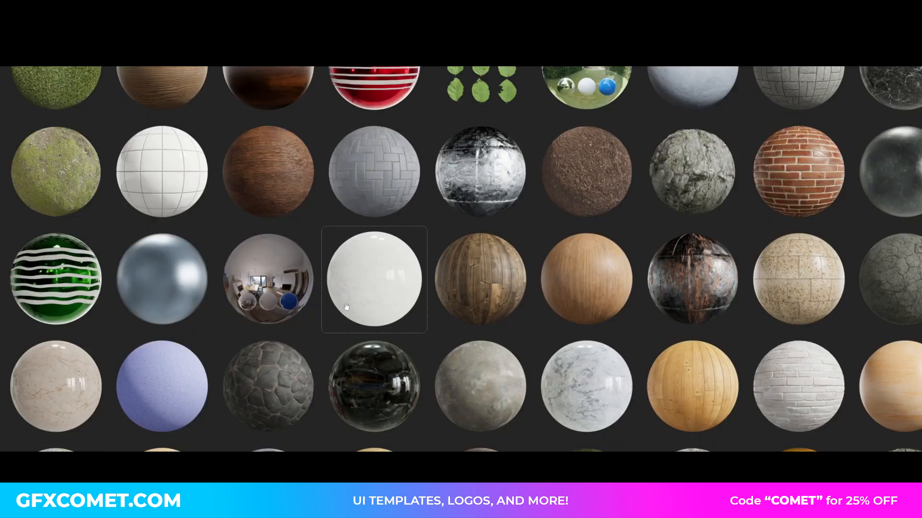
scroll(345, 307, down, 4)
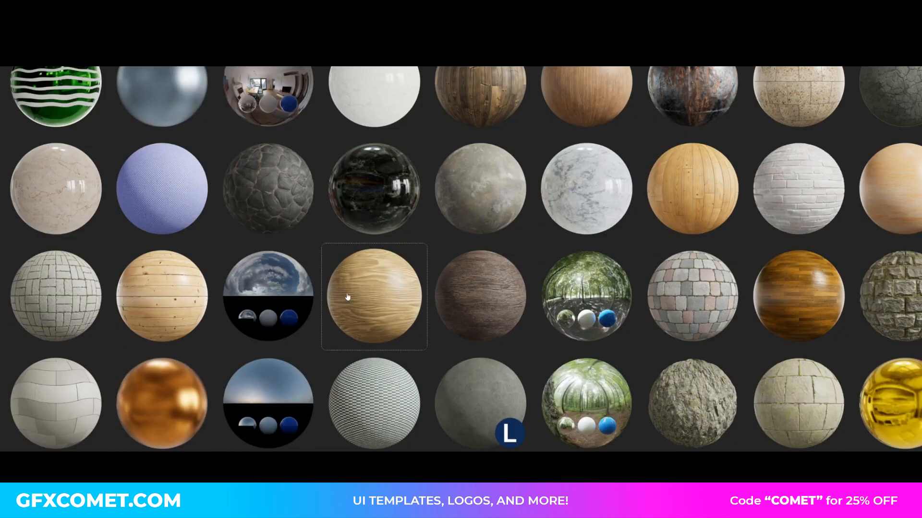
scroll(346, 294, down, 3)
click(92, 308)
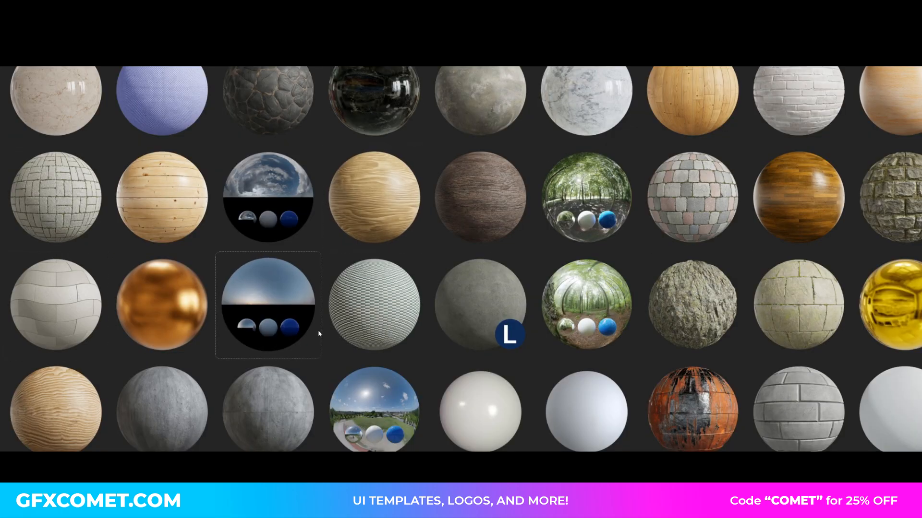
scroll(226, 263, down, 4)
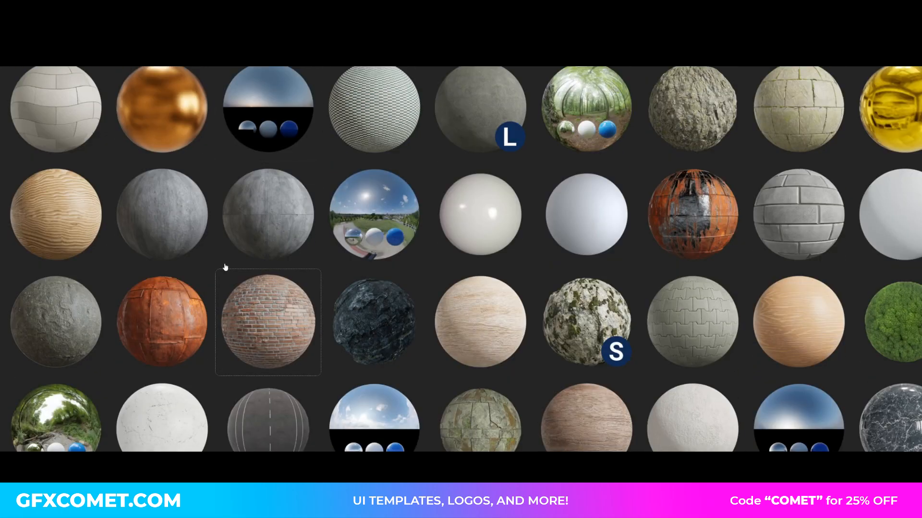
click(263, 231)
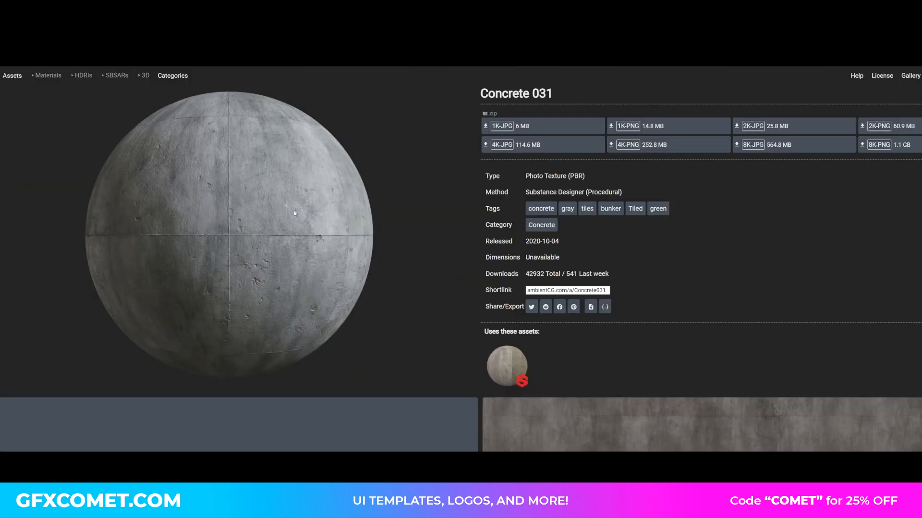
scroll(364, 338, down, 5)
scroll(376, 348, up, 5)
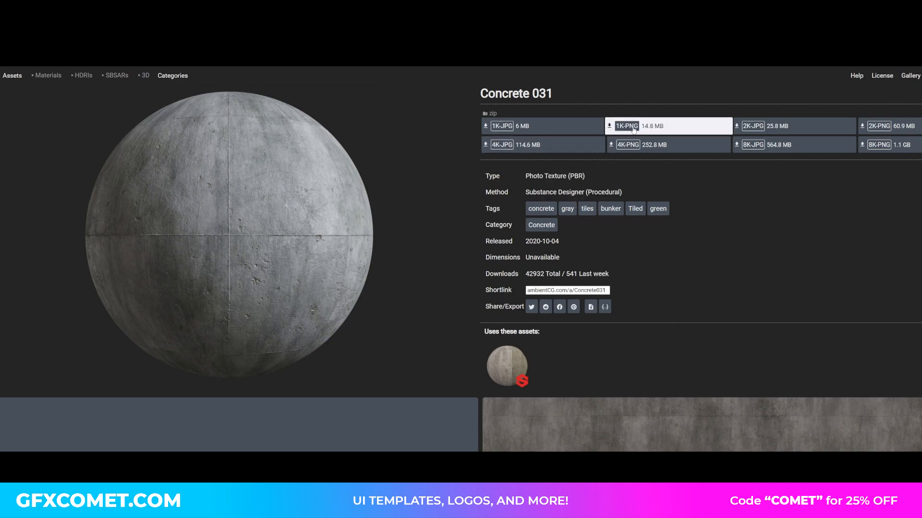
mouse_move(633, 130)
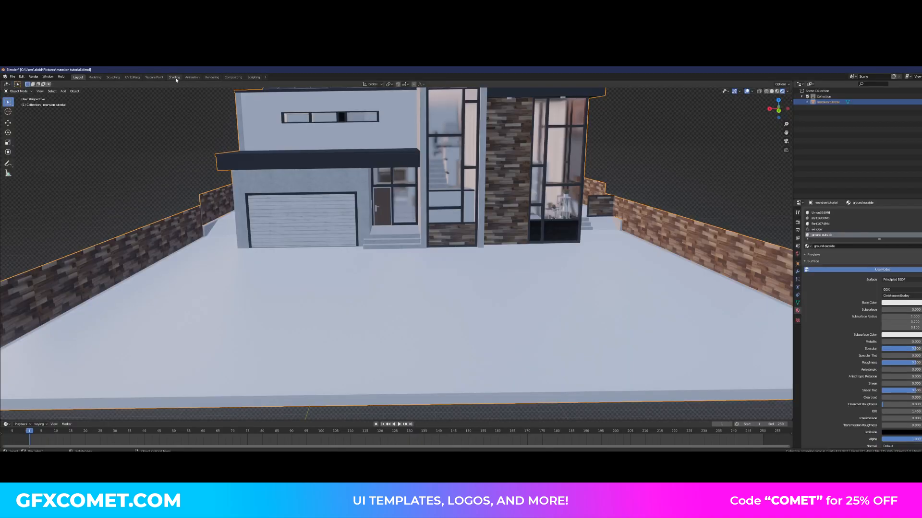
Switch Blender to the Shading workspace, with the mansion's front ground and the ground outside material's nodes ready for editing
click(175, 77)
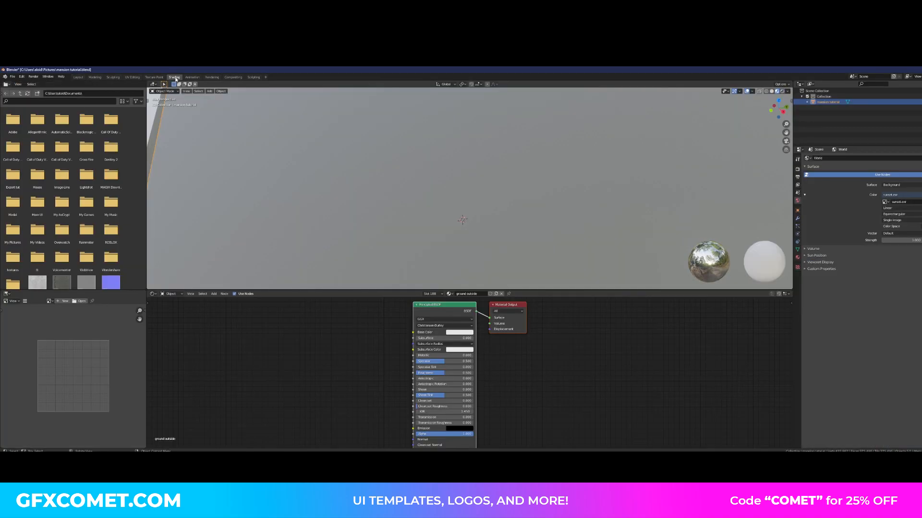
scroll(336, 352, down, 2)
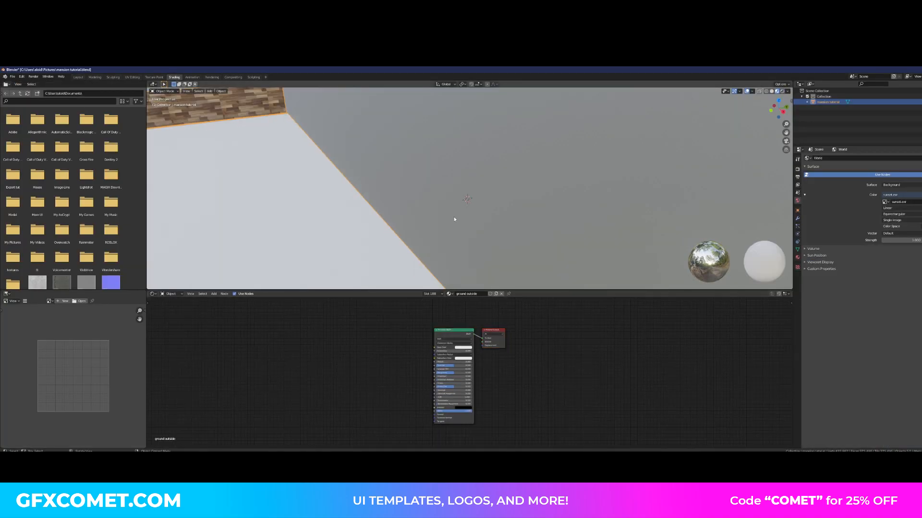
scroll(454, 218, down, 5)
scroll(413, 216, up, 4)
scroll(371, 214, down, 3)
middle_drag(371, 214, 320, 193)
shift+middle_drag(410, 184, 401, 243)
scroll(416, 230, up, 2)
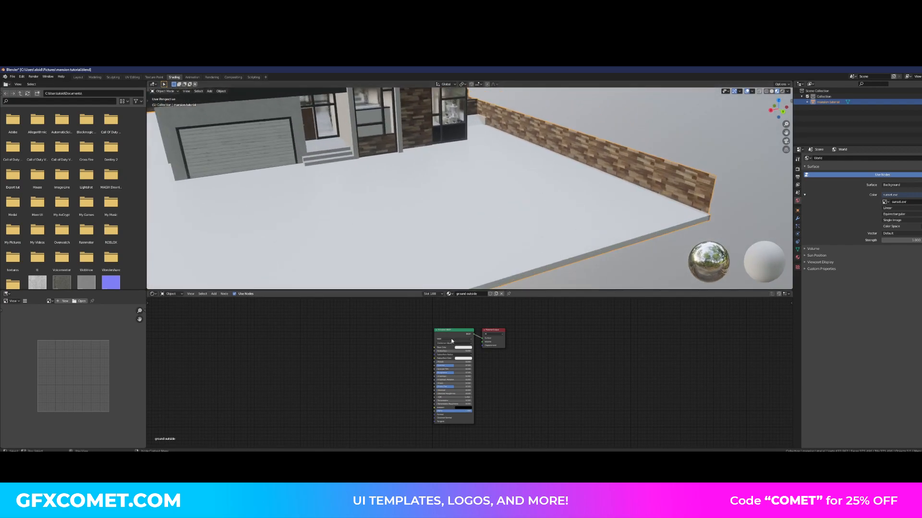
scroll(453, 337, up, 3)
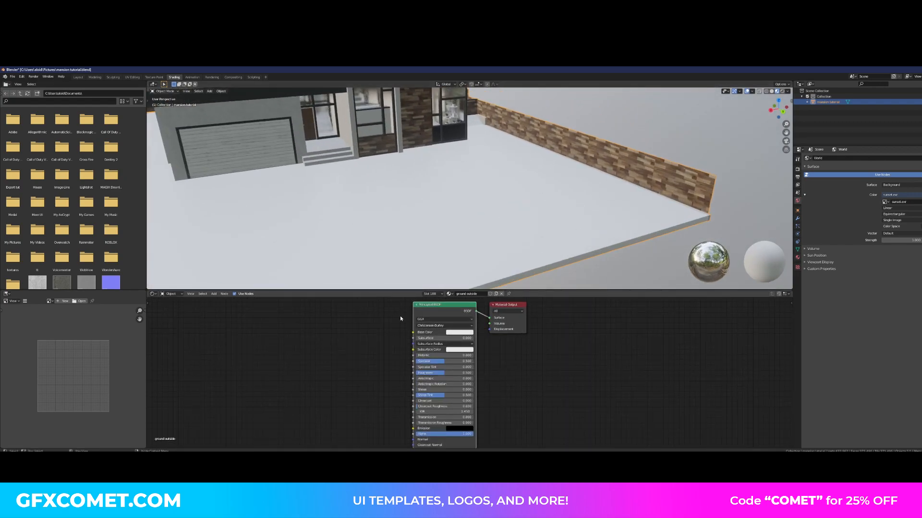
middle_drag(400, 318, 435, 333)
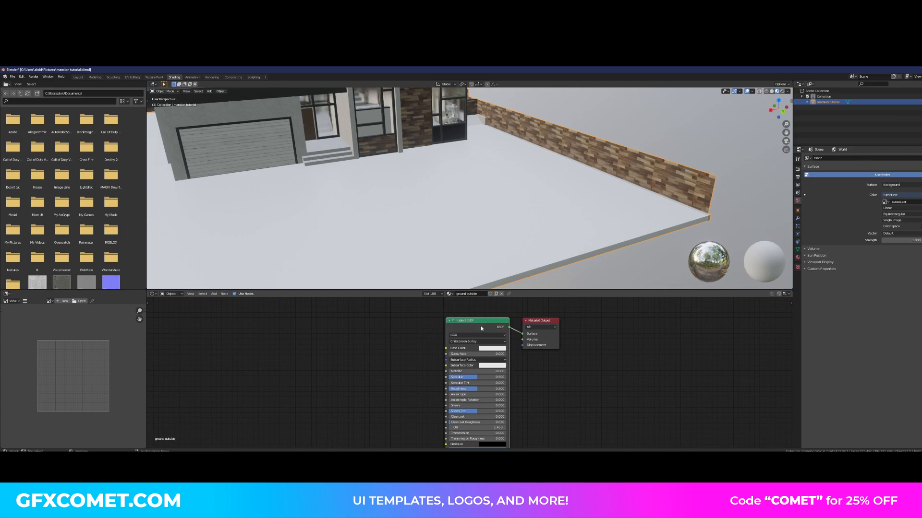
Search the add-ons in the preferences for "wran" to check that Node Wrangler is enabled, and close the preferences
click(21, 77)
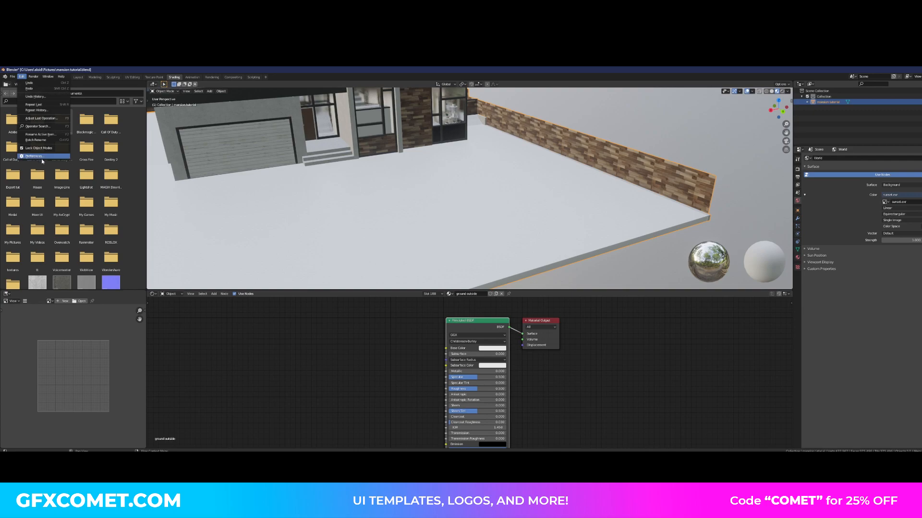
click(43, 158)
drag(87, 91, 366, 169)
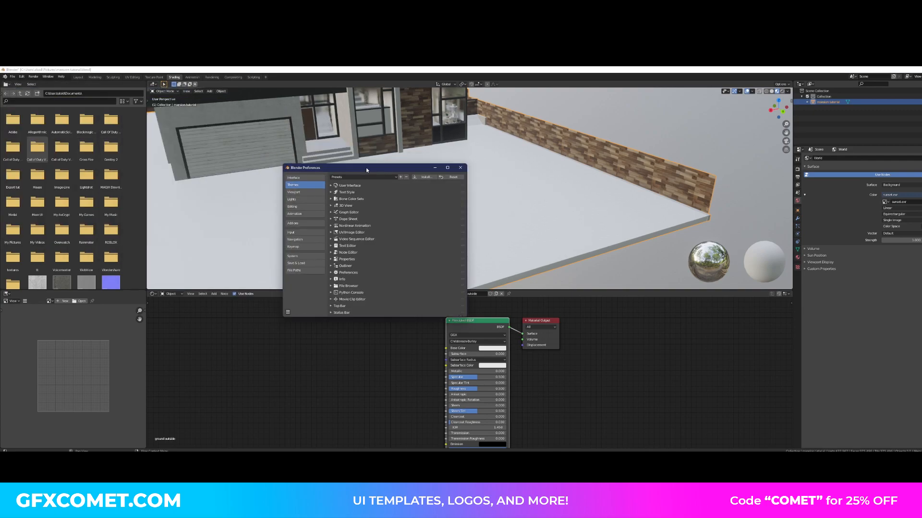
click(304, 223)
text(wran)
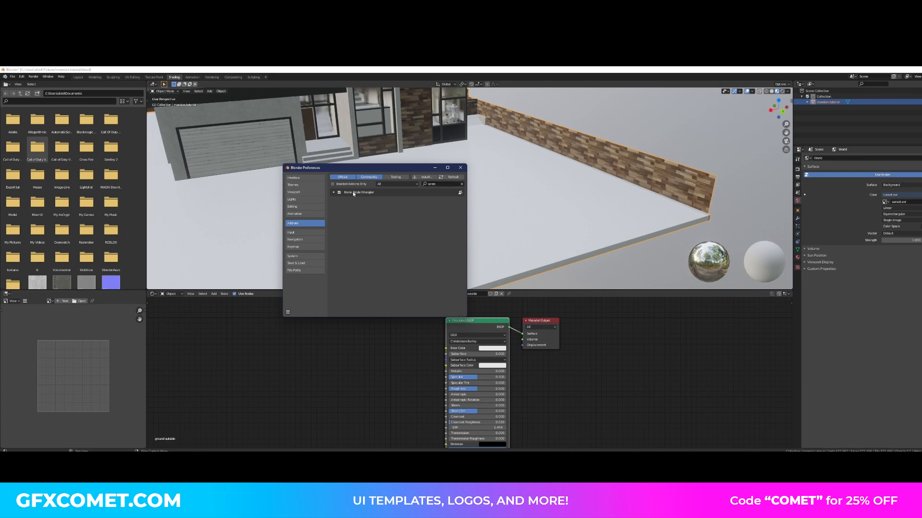
click(460, 168)
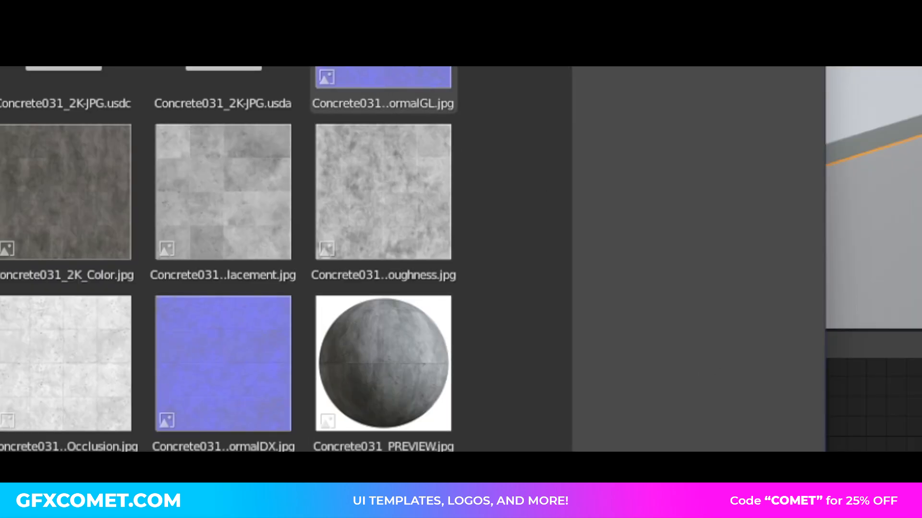
Load the Concrete031 2K color, displacement, roughness, occlusion and both normal maps into the Principled BSDF with Node Wrangler's texture setup, leaving out the preview image
click(383, 82)
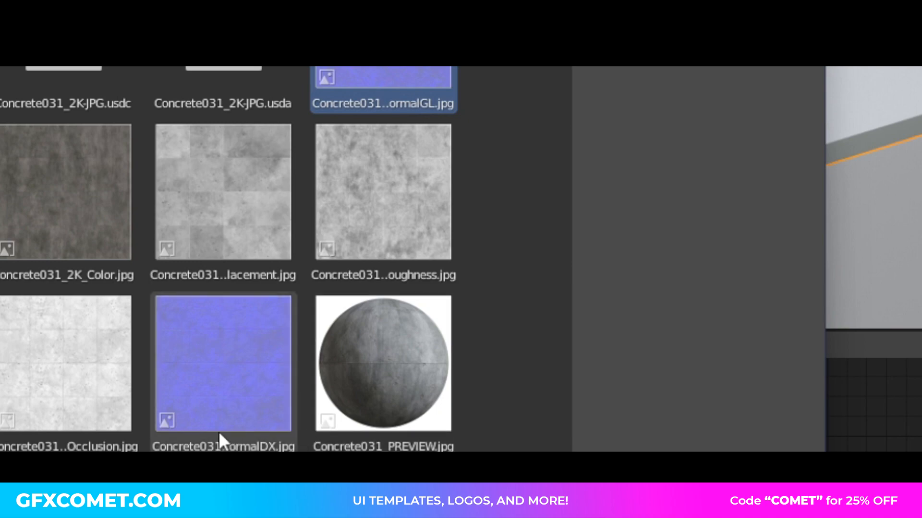
shift+click(212, 416)
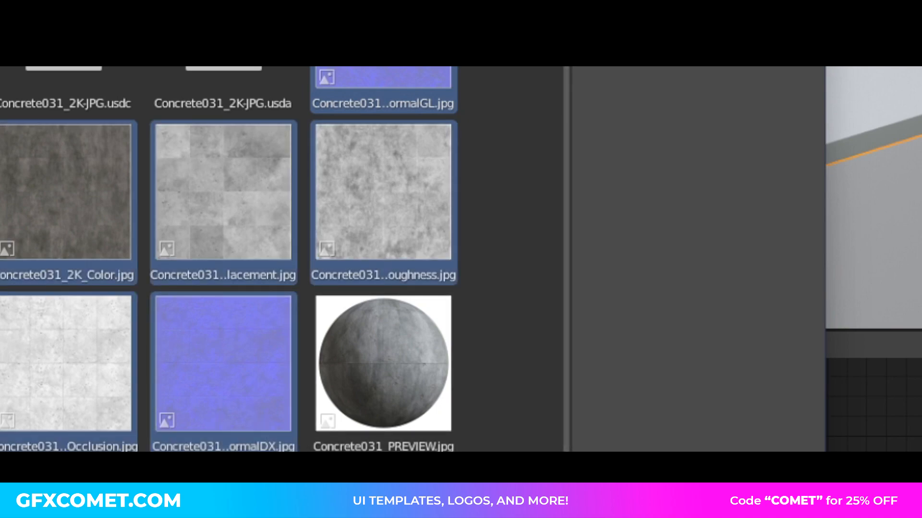
key(Return)
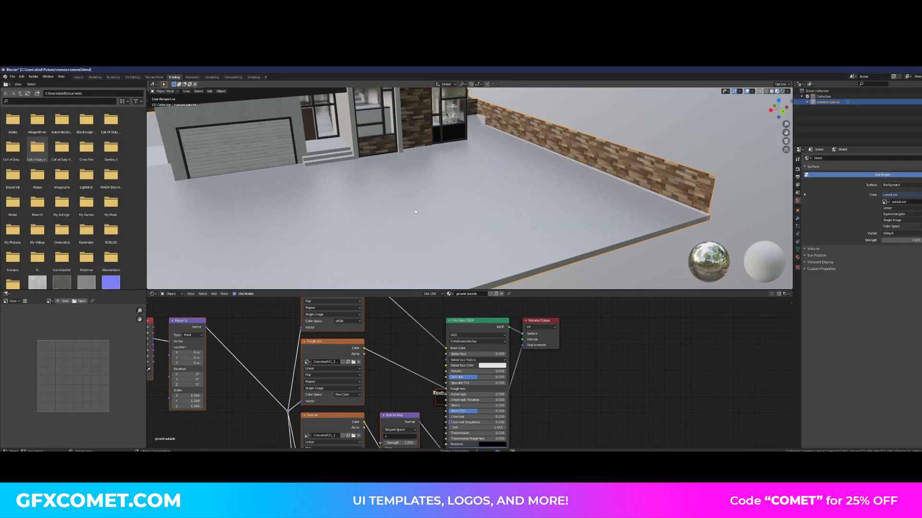
Examine the concrete texture on the mansion's front ground from close up and from a distance
scroll(416, 203, up, 4)
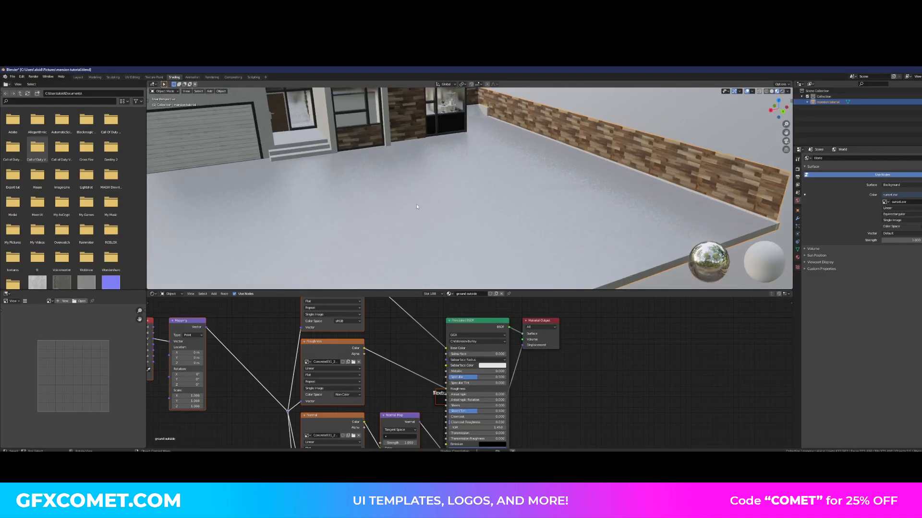
scroll(438, 215, down, 3)
scroll(432, 221, up, 5)
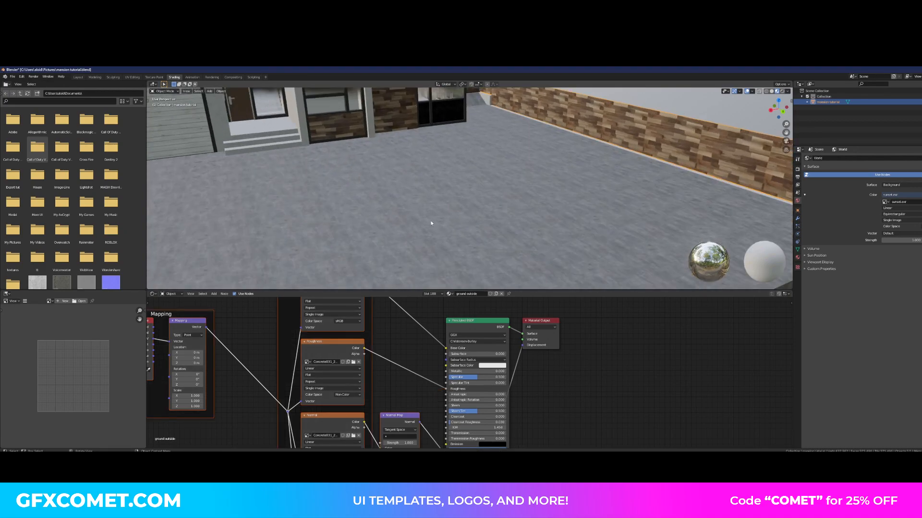
key(shift+grave)
key(w)
key(w)
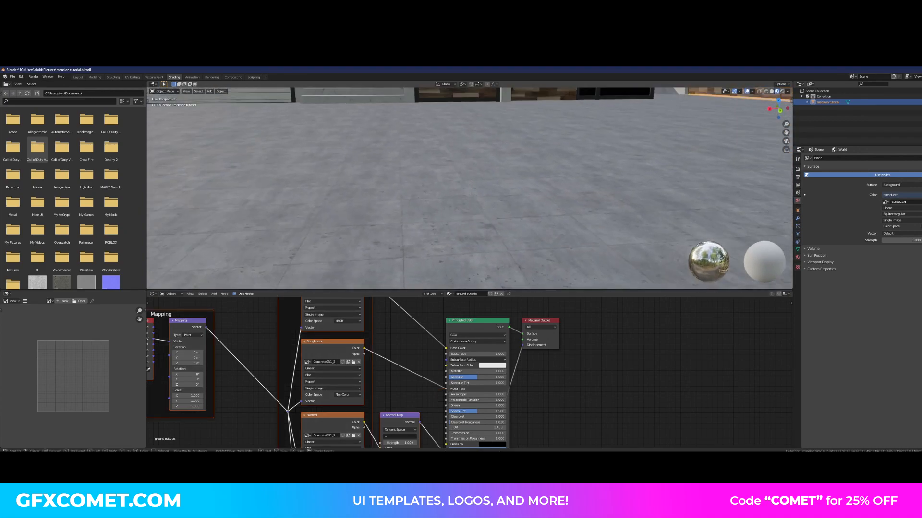
key(s)
key(w)
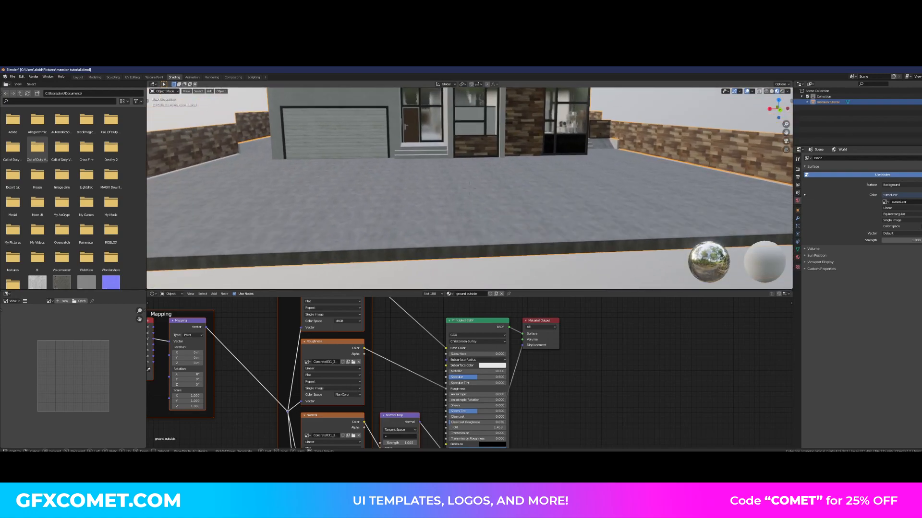
click(469, 188)
Rescale the concrete texture in the Mapping node, with X scale at about -2.8 and Y scale at 0.5
scroll(417, 344, up, 6)
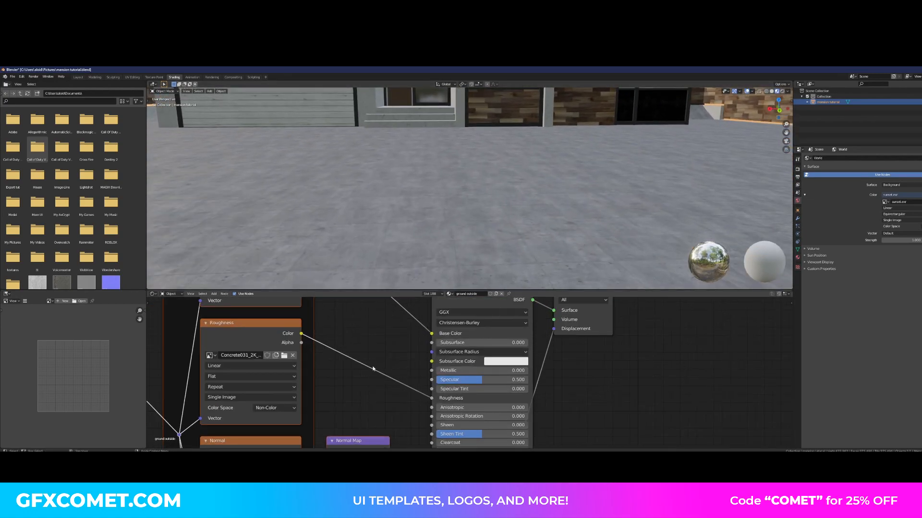
middle_drag(327, 370, 615, 344)
middle_drag(368, 399, 440, 402)
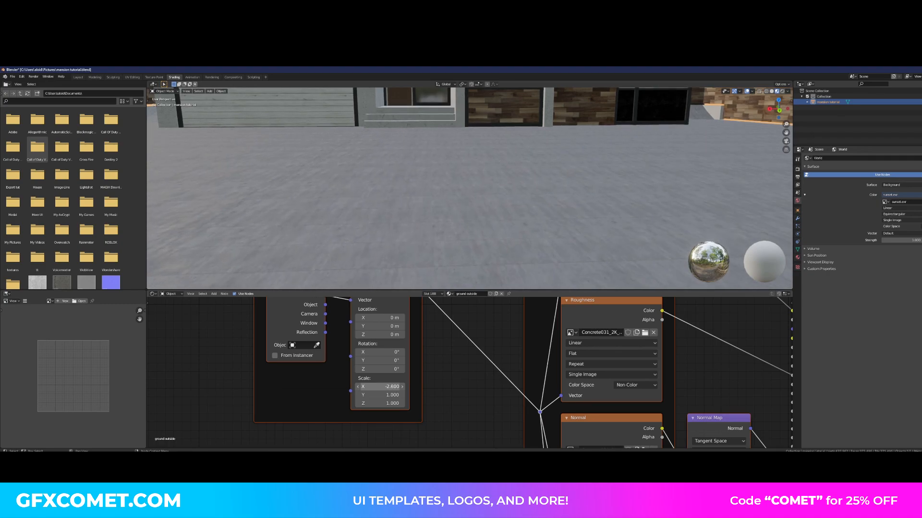
drag(380, 395, 387, 395)
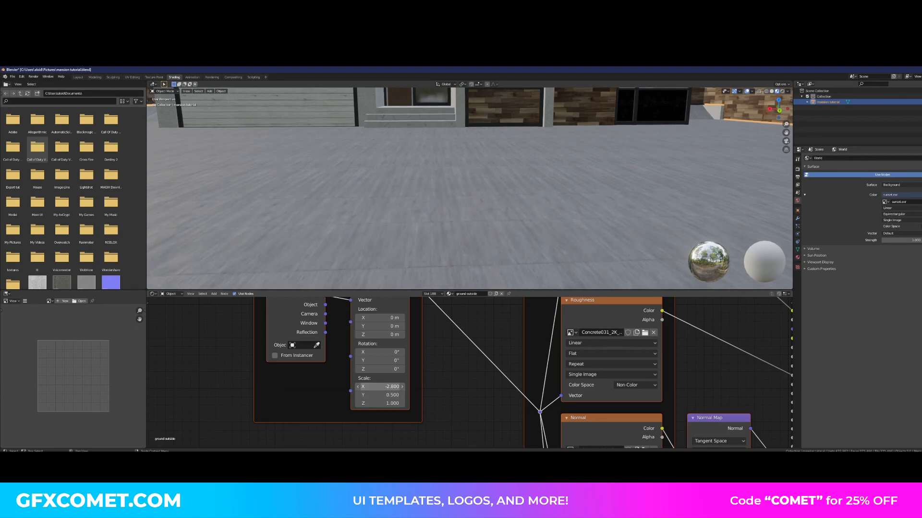
drag(385, 388, 379, 387)
Unlink the roughness texture from the Principled BSDF and set metallic to 0.314, specular to 0.386 and roughness to 0.332
middle_drag(489, 379, 241, 339)
middle_drag(424, 320, 225, 348)
mouse_move(365, 336)
mouse_down()
mouse_move(395, 336)
mouse_move(288, 365)
mouse_up()
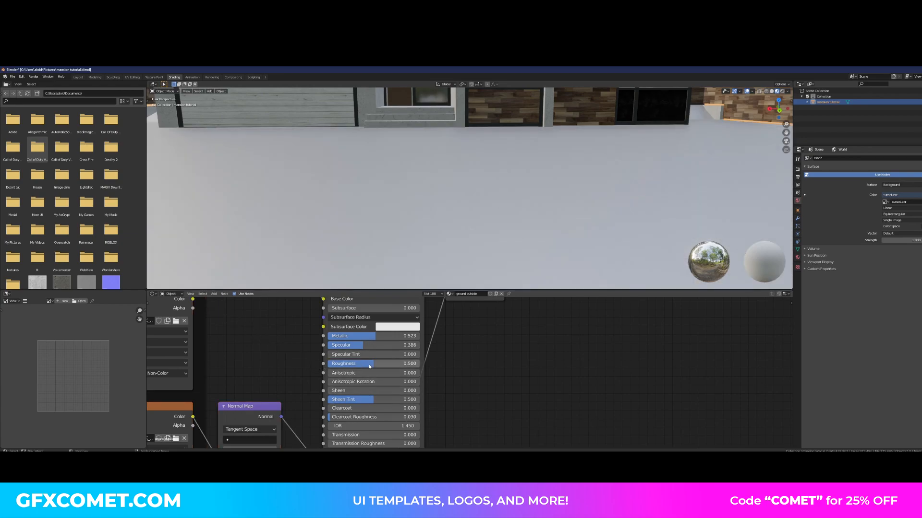
mouse_move(359, 363)
mouse_down()
mouse_move(328, 364)
mouse_move(358, 364)
mouse_up()
scroll(475, 230, down, 6)
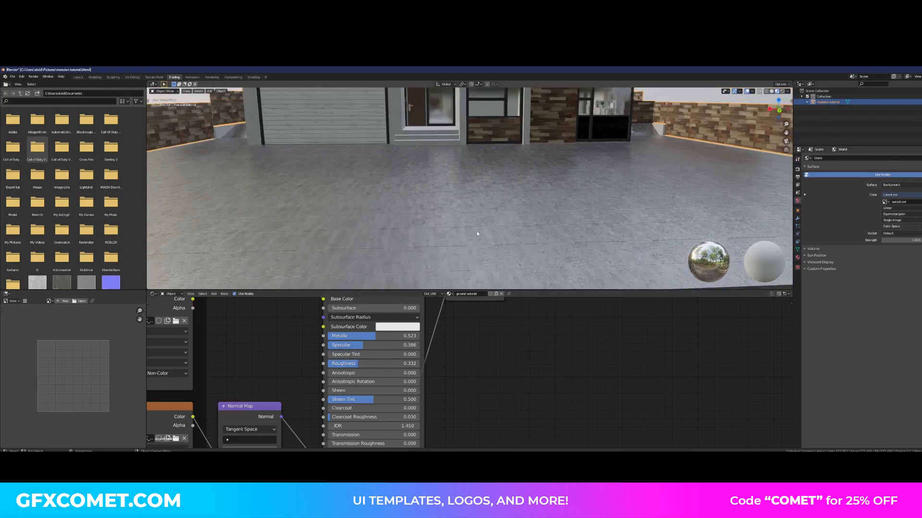
scroll(490, 219, up, 4)
scroll(490, 221, up, 2)
mouse_move(356, 336)
mouse_down()
mouse_move(328, 336)
mouse_move(420, 336)
mouse_move(329, 336)
mouse_move(357, 336)
mouse_up()
Try a Normal Map strength of 10 on the ground outside material
middle_drag(450, 367, 525, 336)
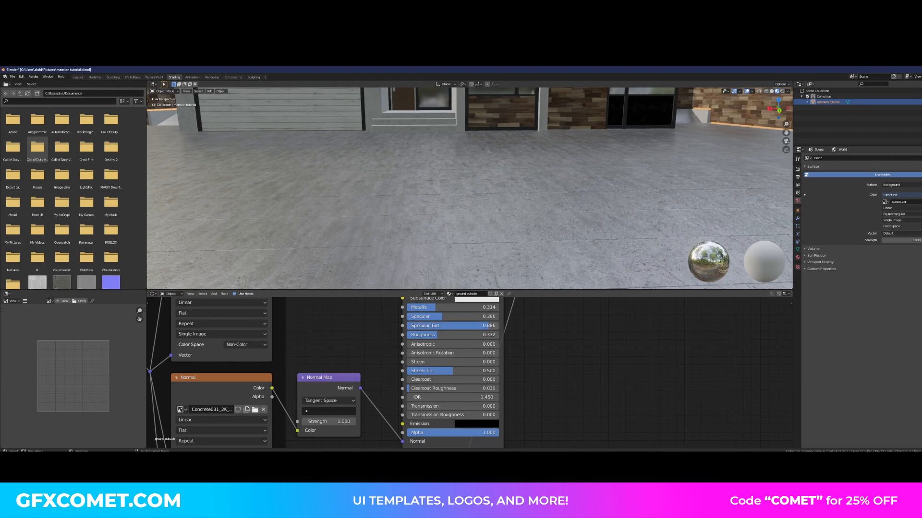
drag(329, 421, 377, 421)
scroll(431, 223, down, 8)
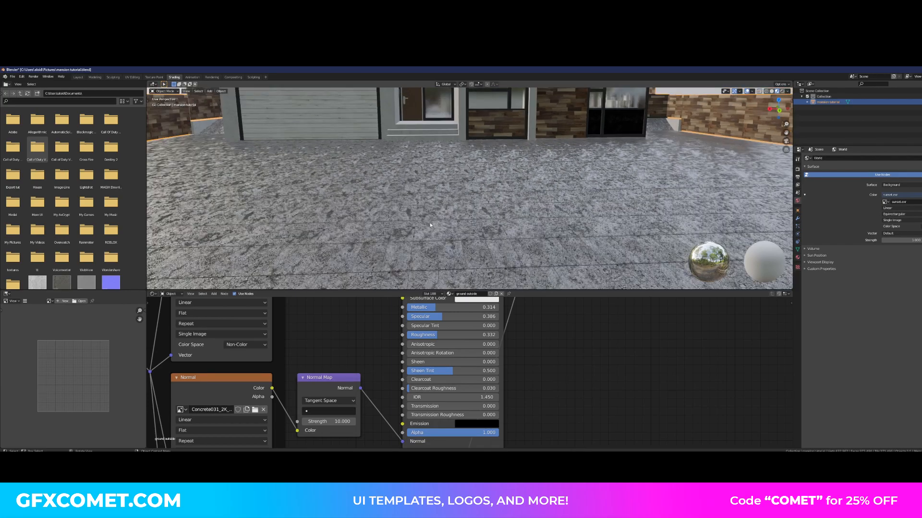
Inspect the ground's surface relief up close and reduce the Normal Map strength to 0.9
scroll(433, 223, up, 6)
key(shift+grave)
key(w)
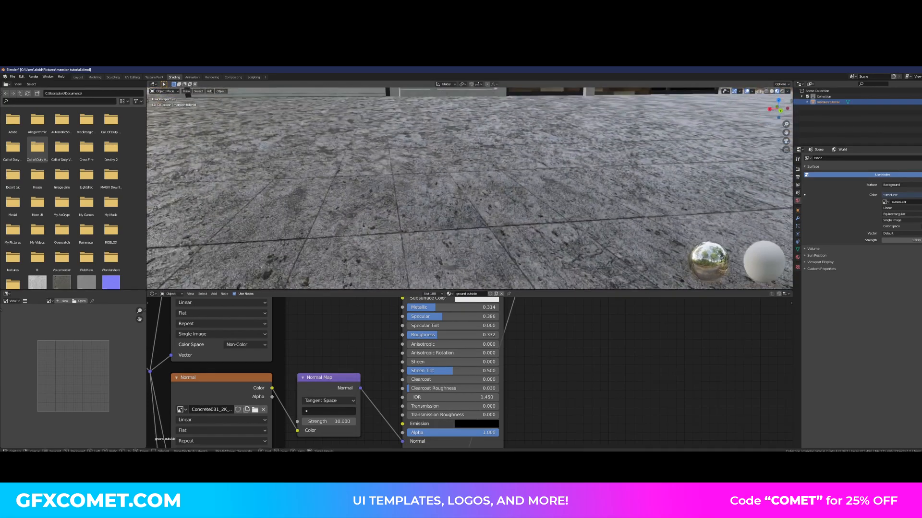
click(470, 188)
drag(329, 421, 288, 422)
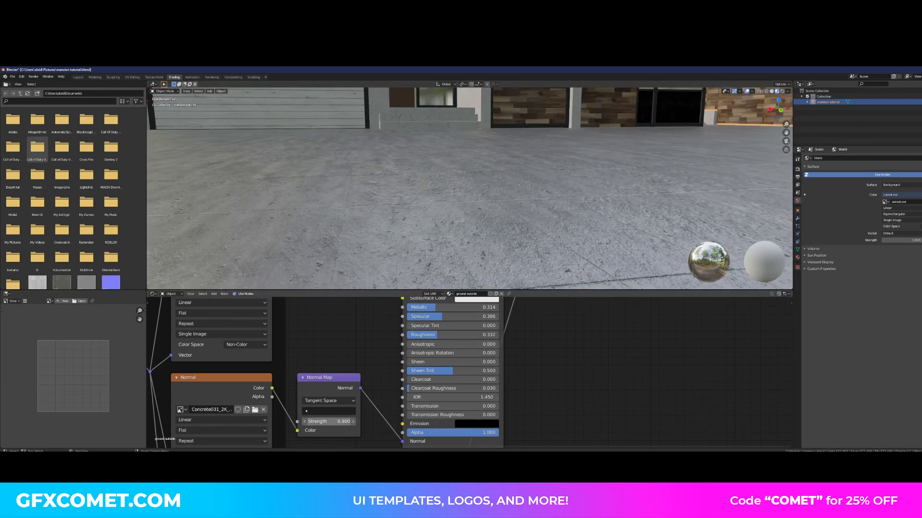
Set the Normal Map strength of the ground outside material to 1.2
scroll(457, 208, down, 5)
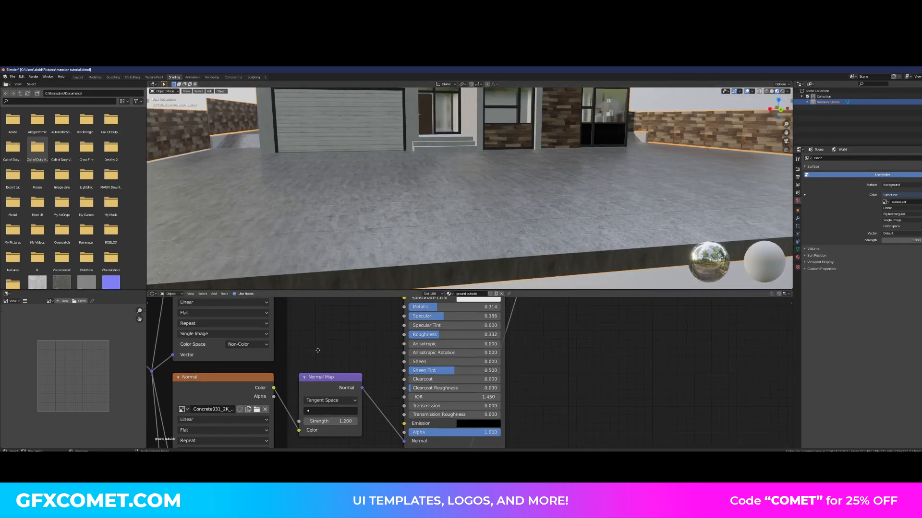
middle_drag(310, 354, 609, 317)
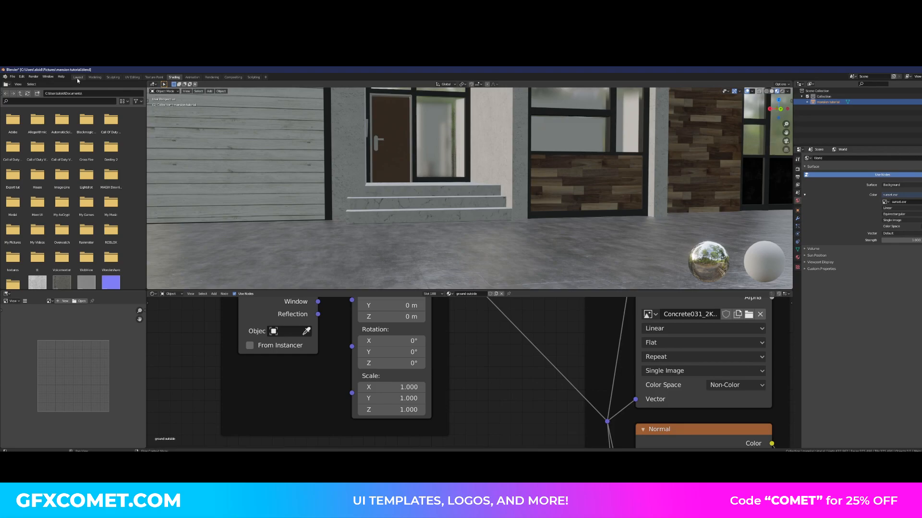
Switch to the Layout workspace and inspect the rendered driveway reflections, garage and front door
click(77, 77)
scroll(425, 305, up, 3)
key(shift+grave)
key(w)
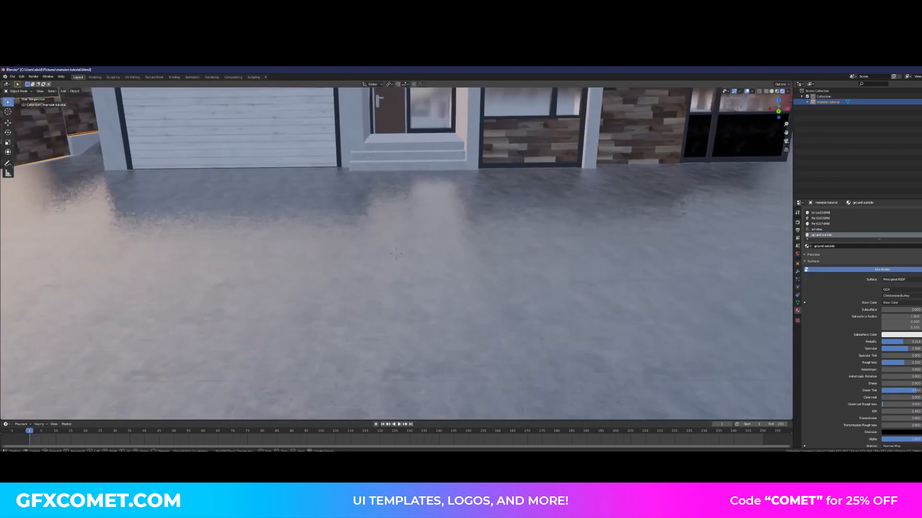
key(s)
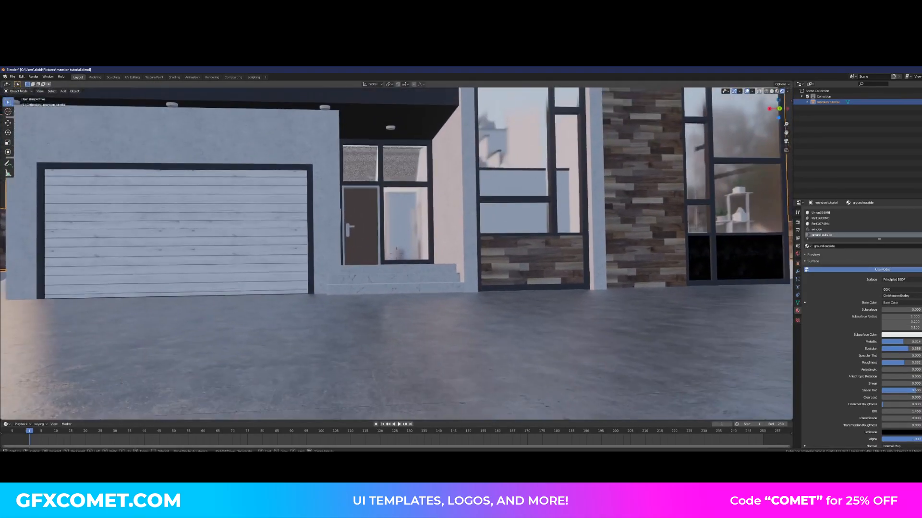
key(s)
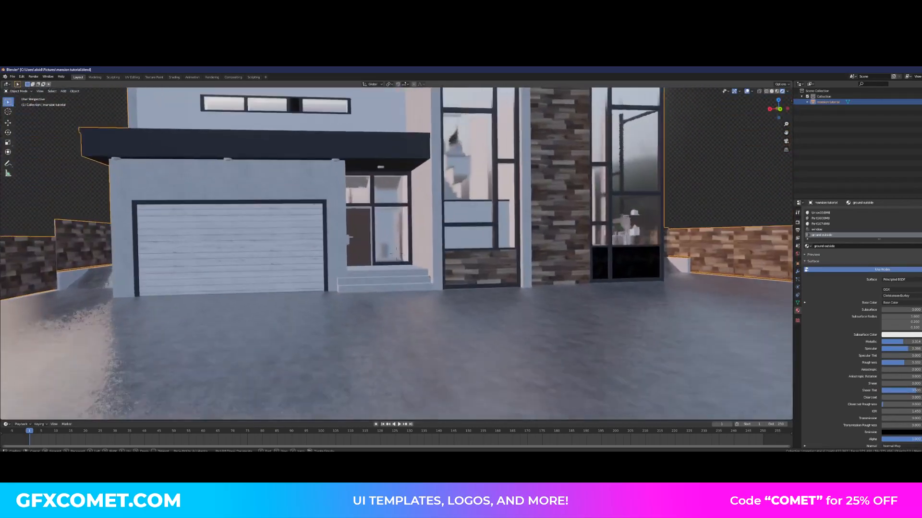
key(w)
key(w)
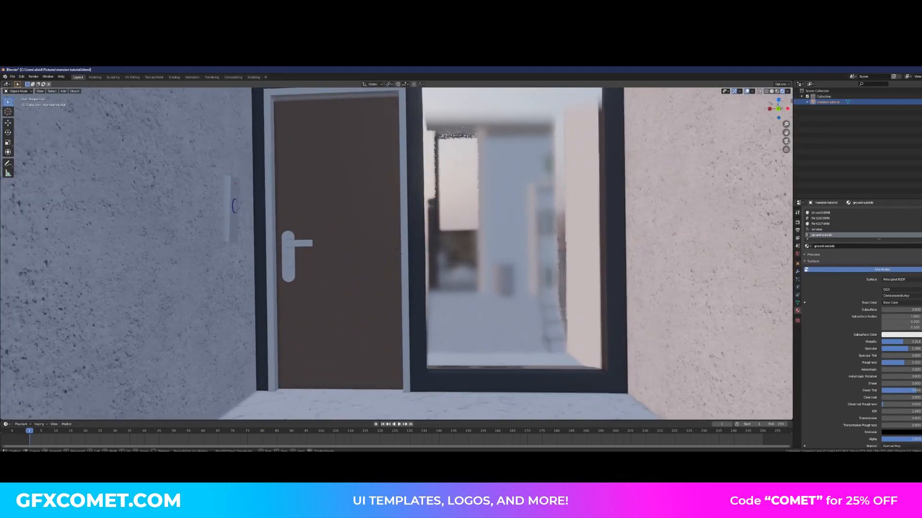
key(s)
key(s)
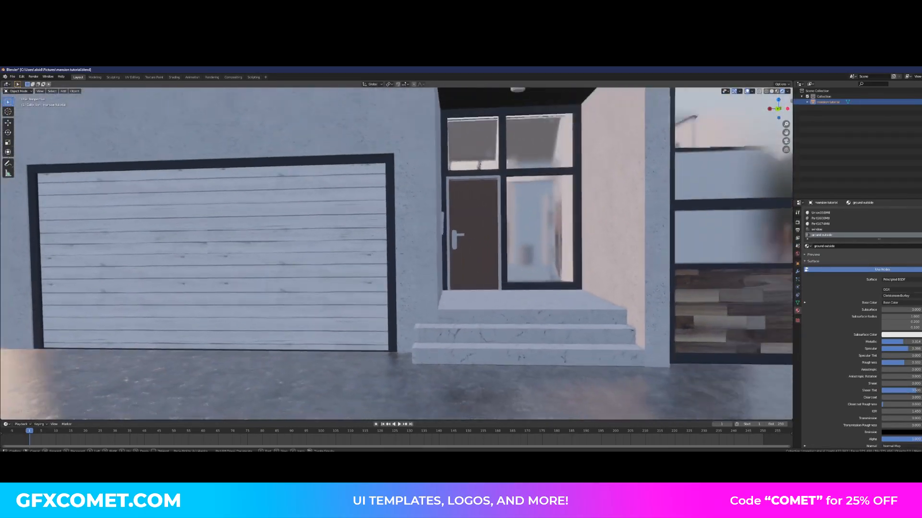
Inspect the entrance steps, tall front windows and black lower panels beside the wood-clad wall
key(d)
key(w)
key(w)
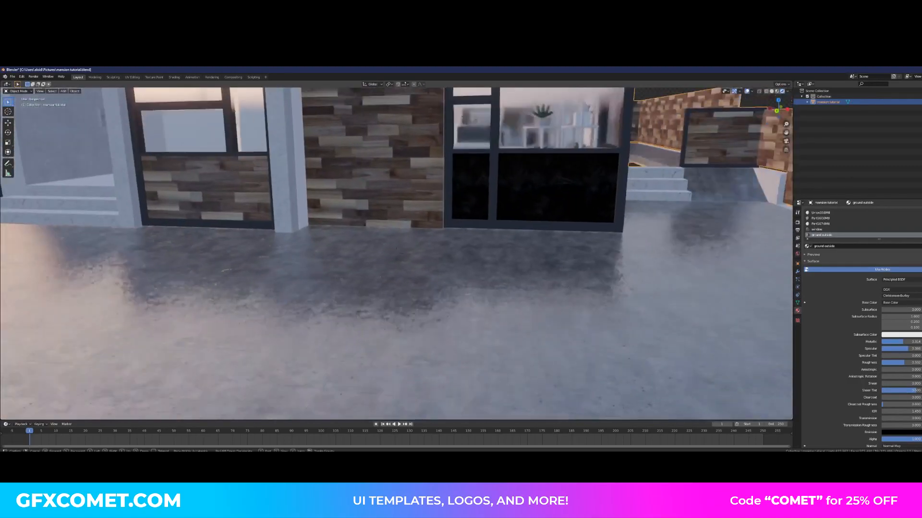
key(w)
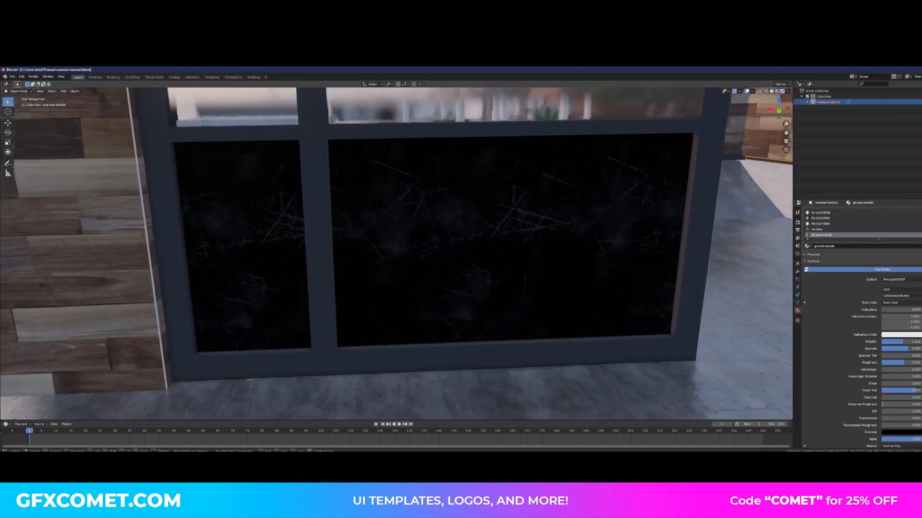
key(s)
key(s)
key(w)
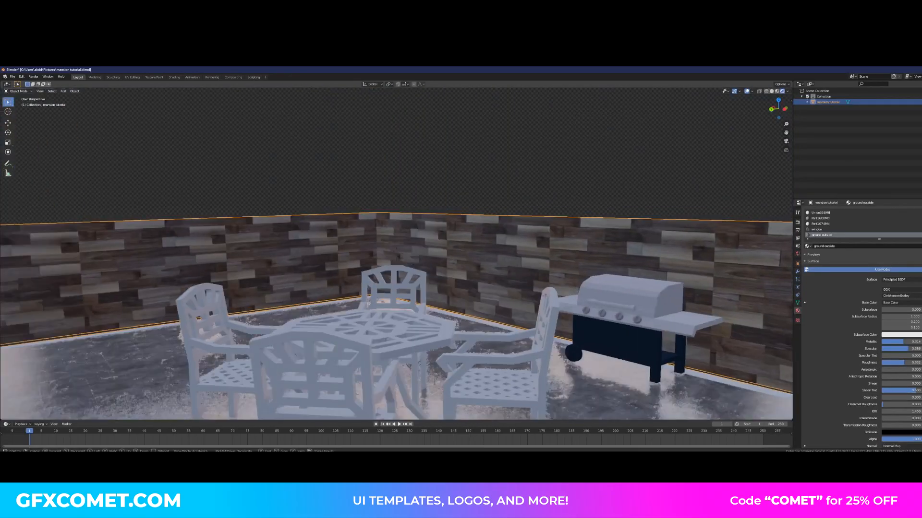
Walk through the patio, kitchen windows and interior, and back to the front door to review the rendered materials
key(w)
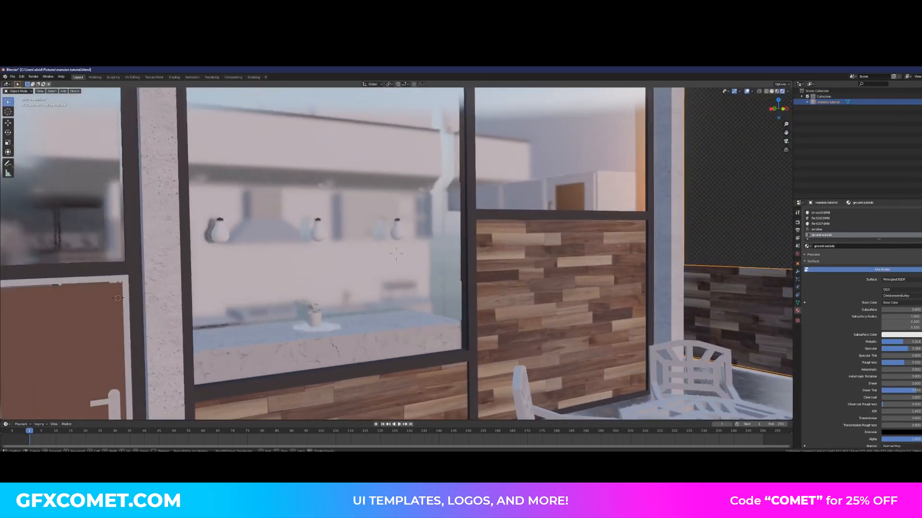
key(s)
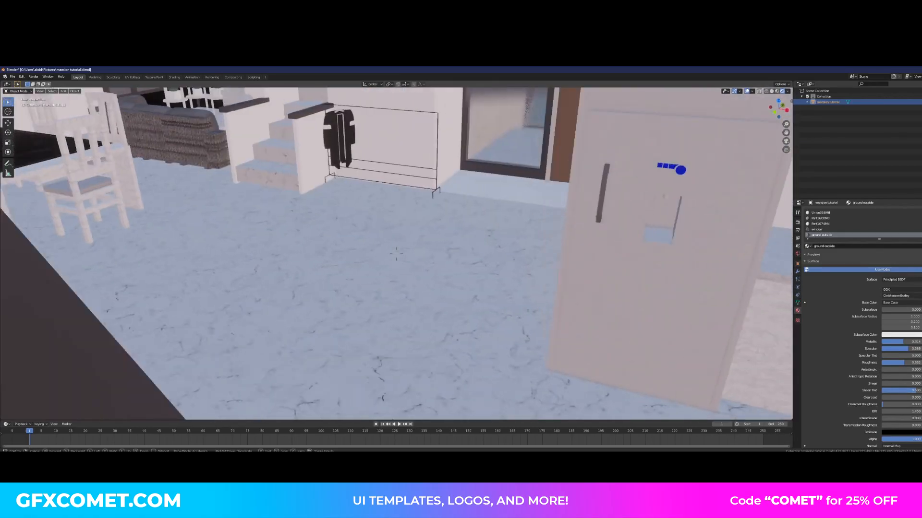
key(w)
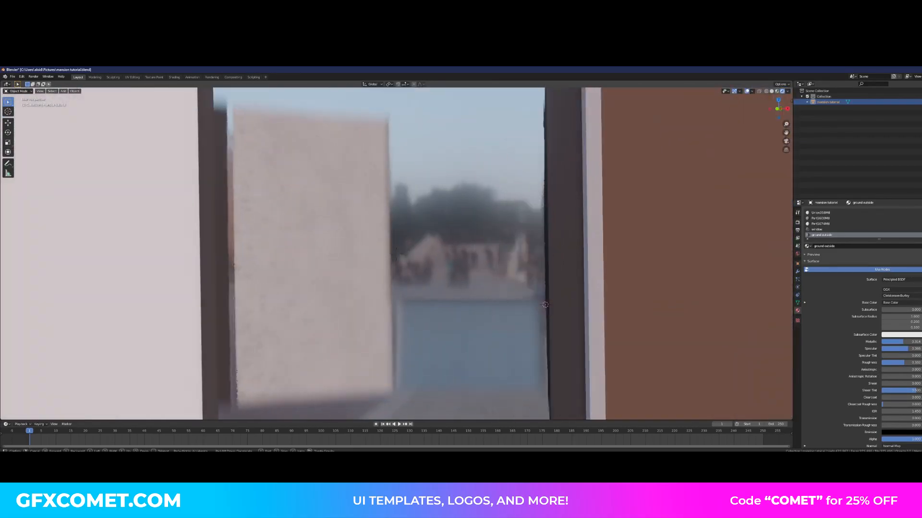
key(s)
key(w)
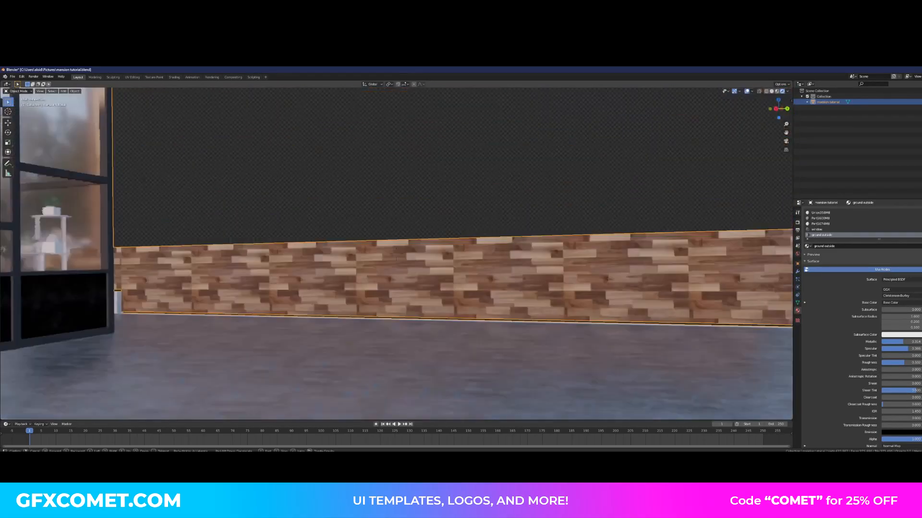
key(w)
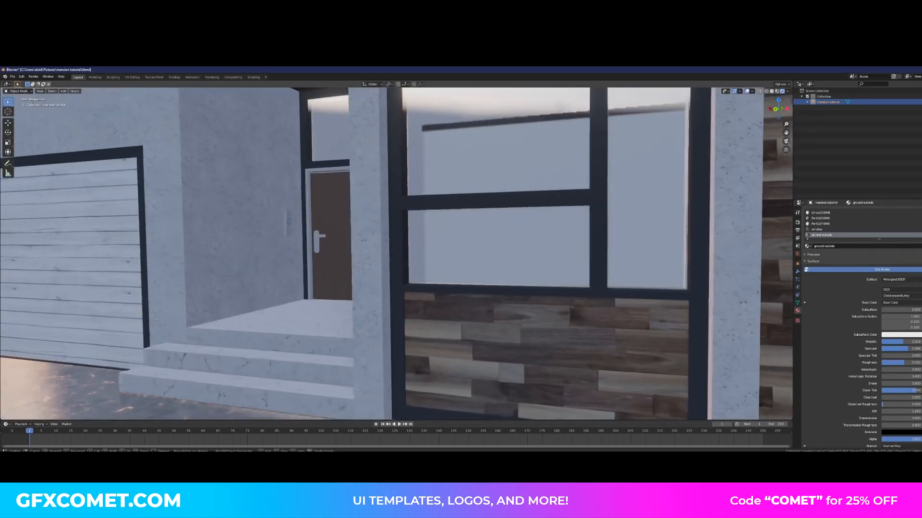
key(s)
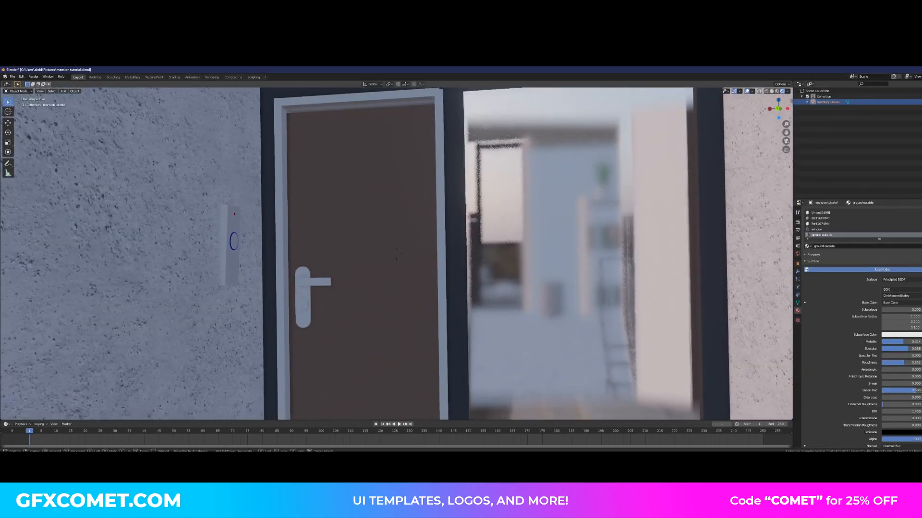
key(s)
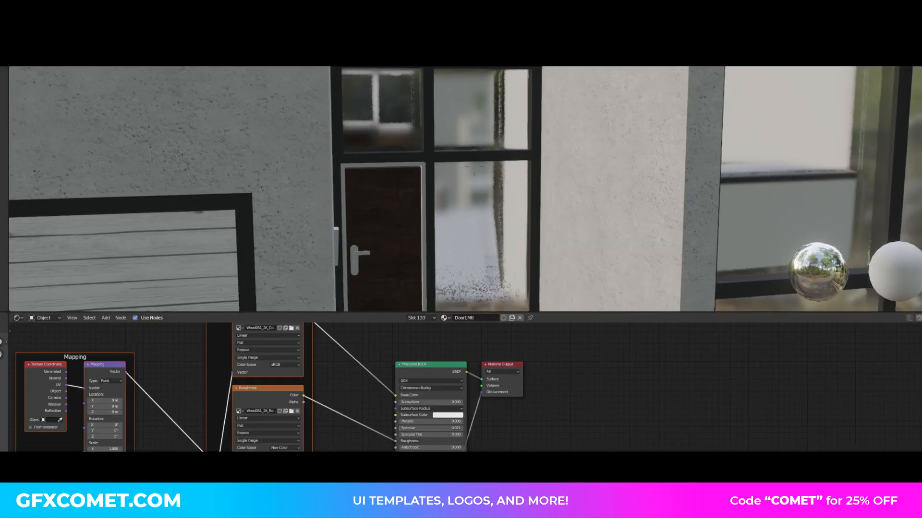
Examine the dark wood material on the front door up close, and the rendered house front from the driveway
key(w)
key(s)
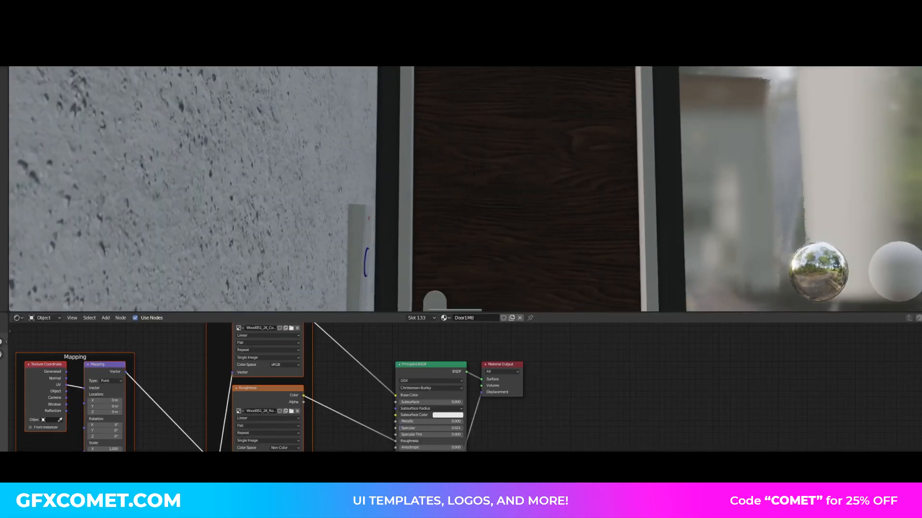
click(858, 70)
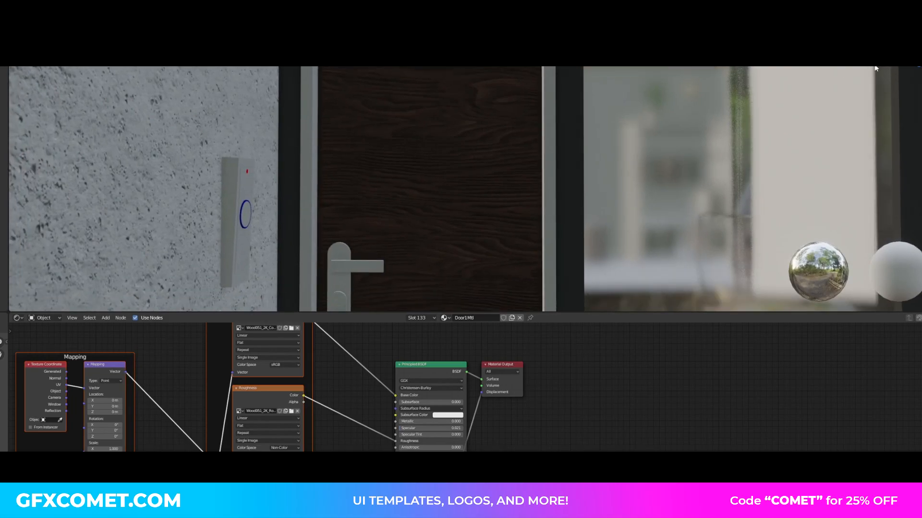
click(920, 63)
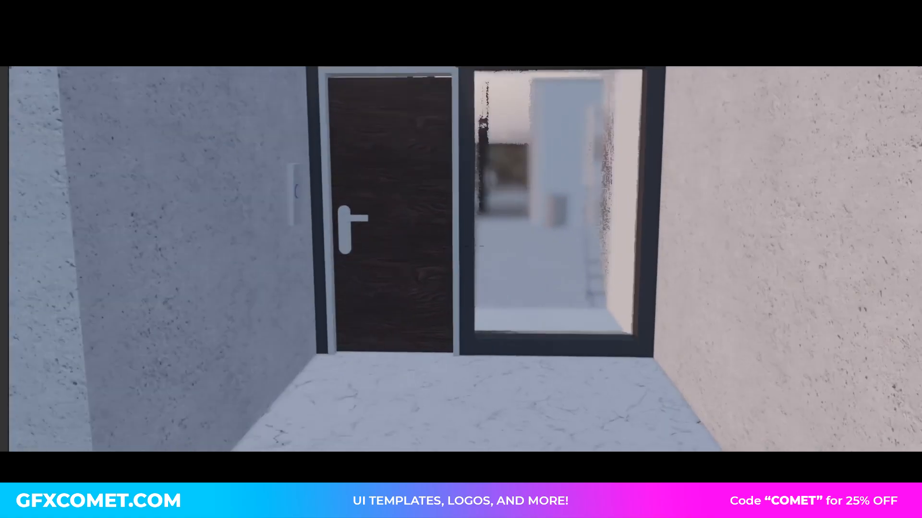
key(w)
click(497, 321)
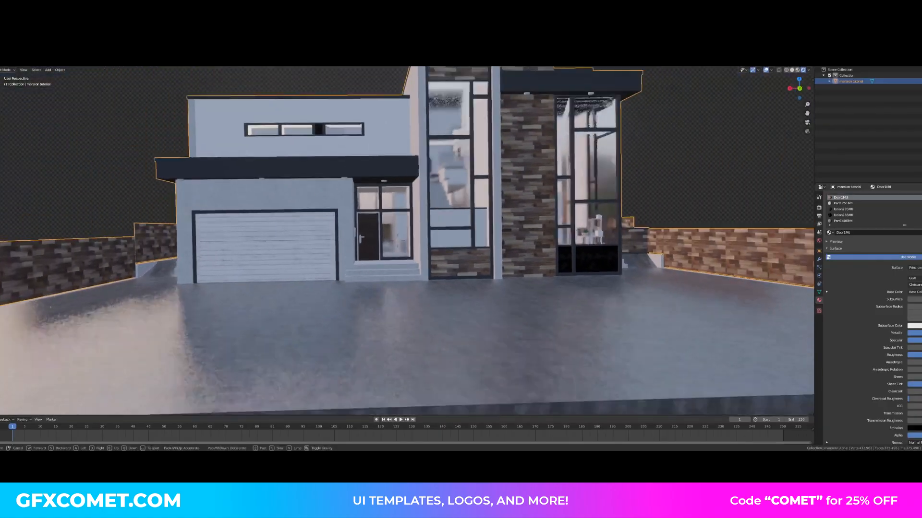
key(w)
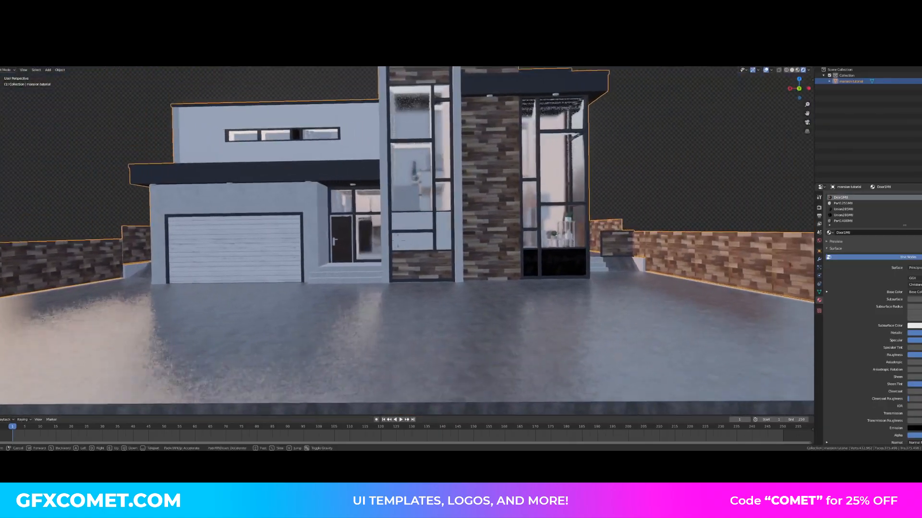
key(s)
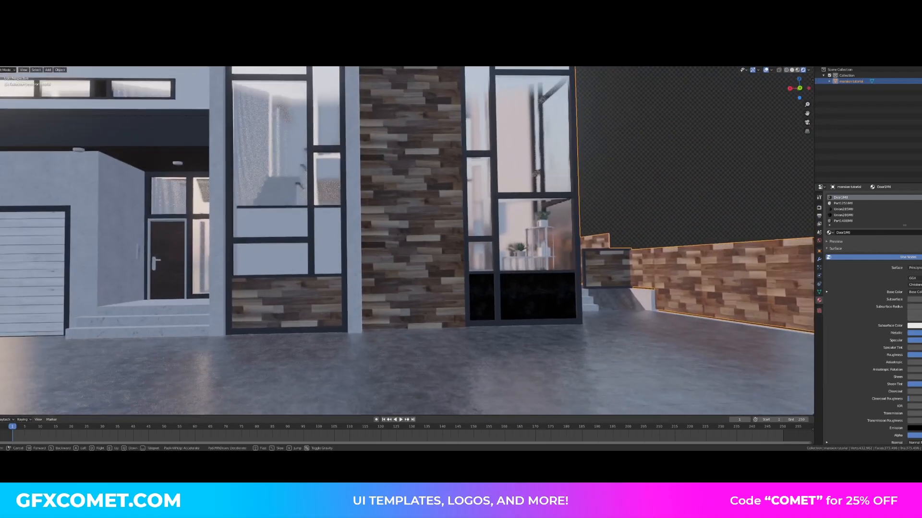
Deselect the mansion and add a sun light to the scene
click(399, 241)
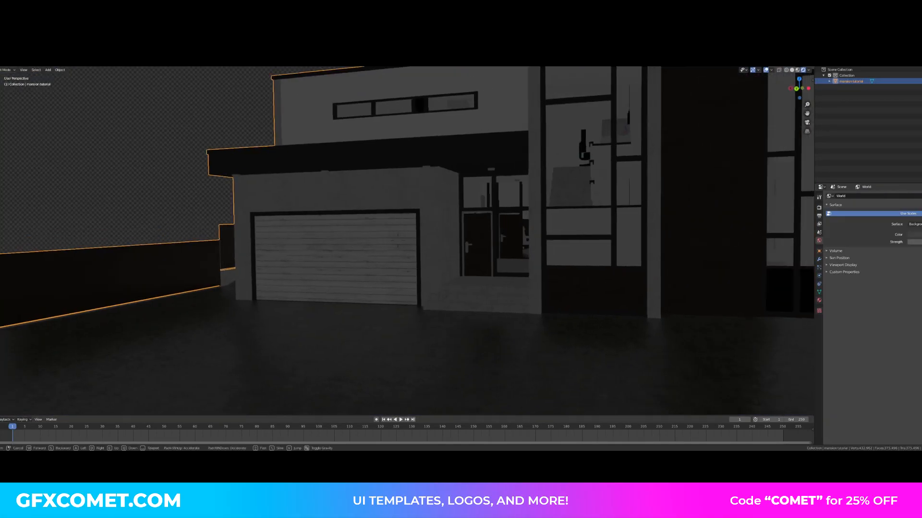
key(s)
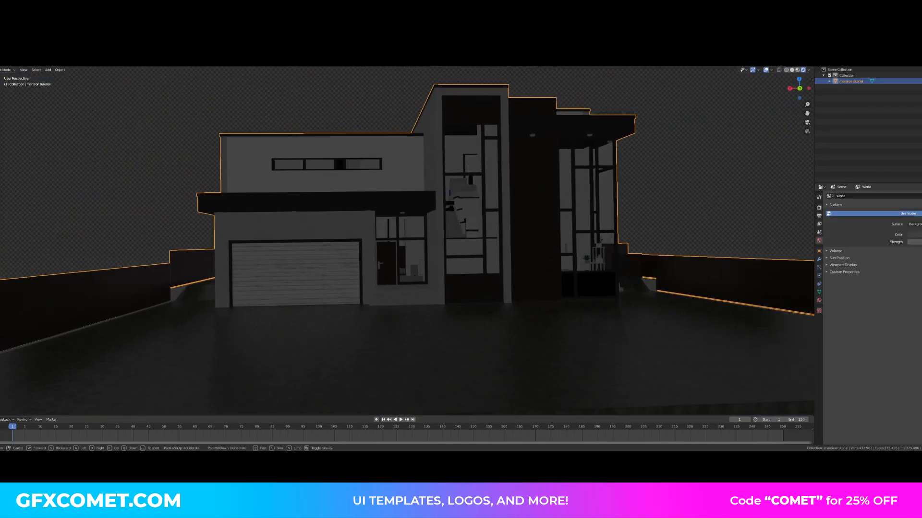
click(664, 220)
key(shift+a)
mouse_move(360, 253)
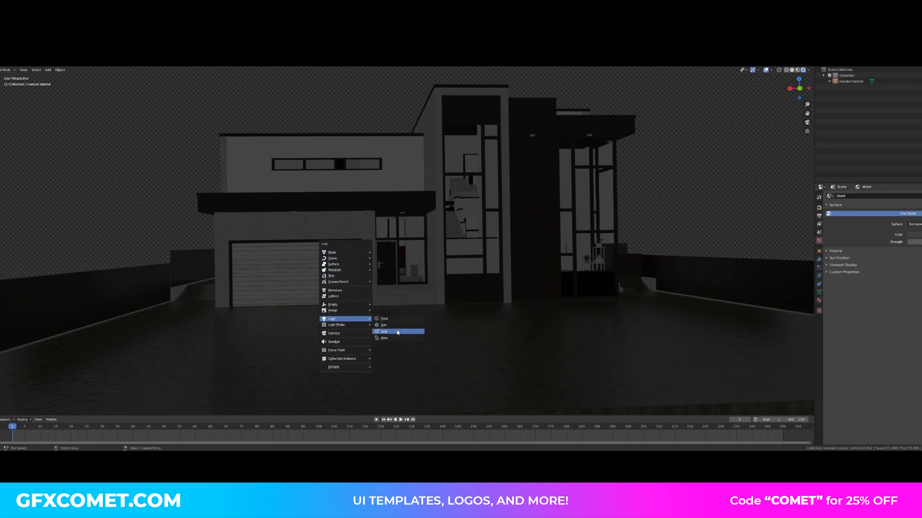
click(399, 326)
Raise the sun light above the mansion along Z and shift it along the X axis
scroll(400, 324, down, 8)
key(g)
key(z)
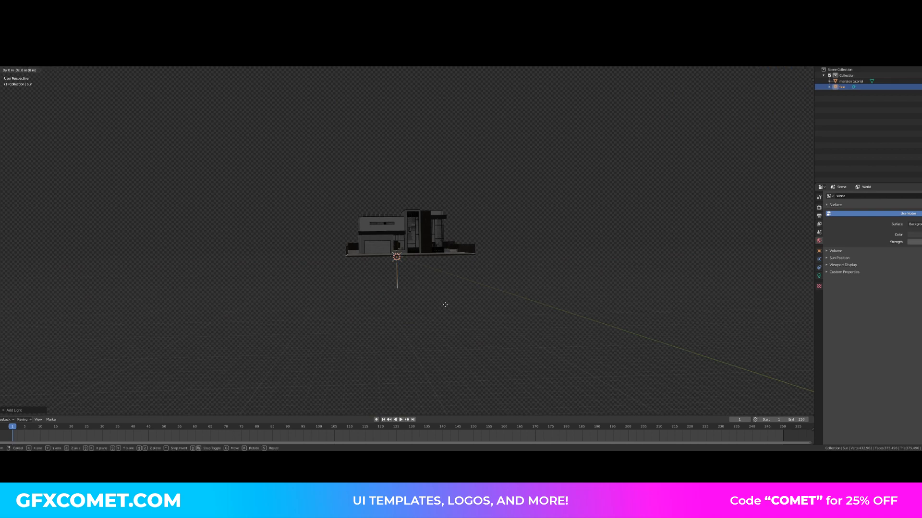
click(441, 210)
middle_drag(441, 211, 387, 294)
key(g)
key(x)
click(497, 288)
Check the sun's shadows on the house front and increase the sun light's strength
key(shift+grave)
key(w)
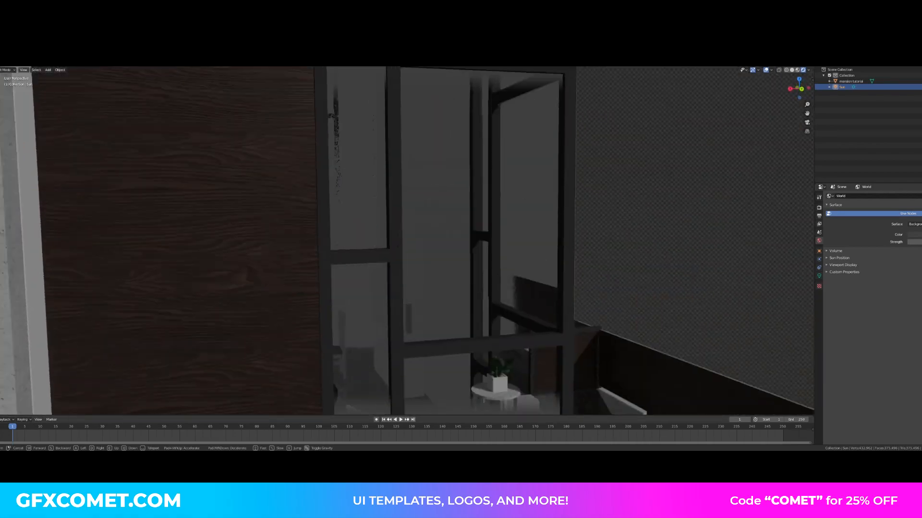
key(s)
key(w)
key(d)
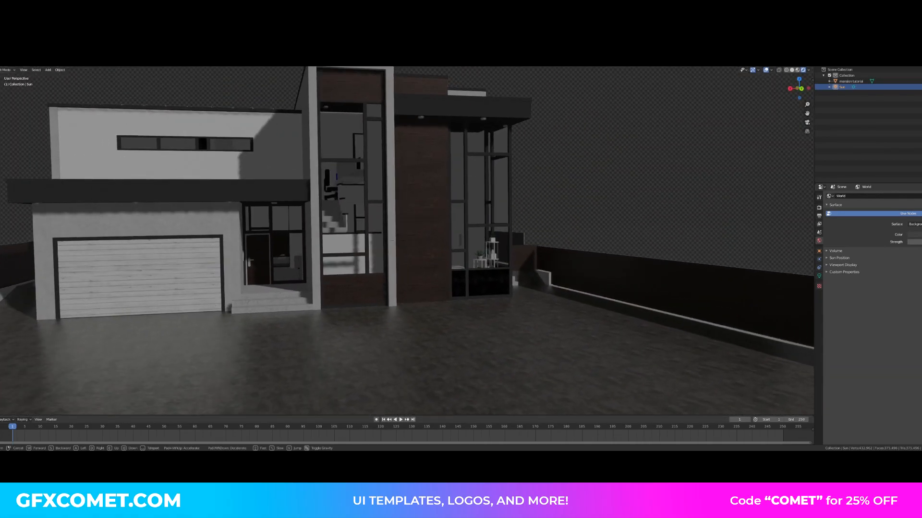
click(819, 276)
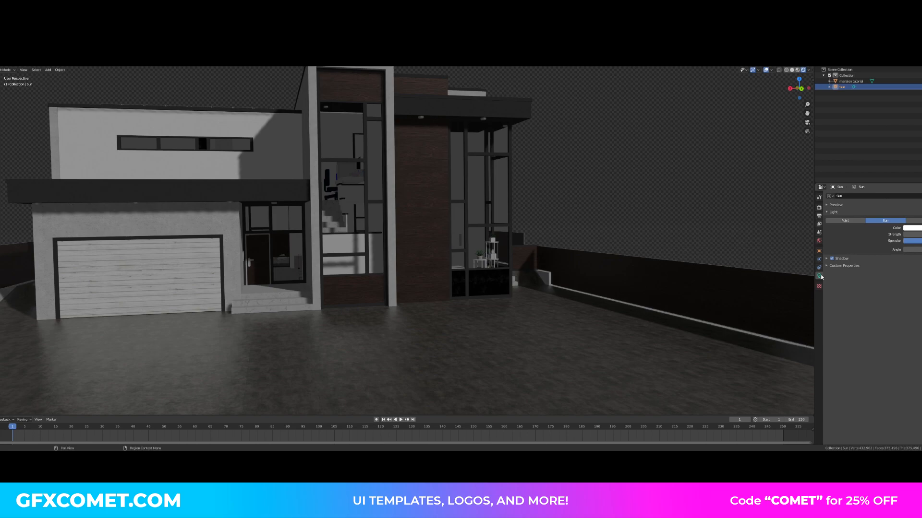
drag(915, 235, 921, 234)
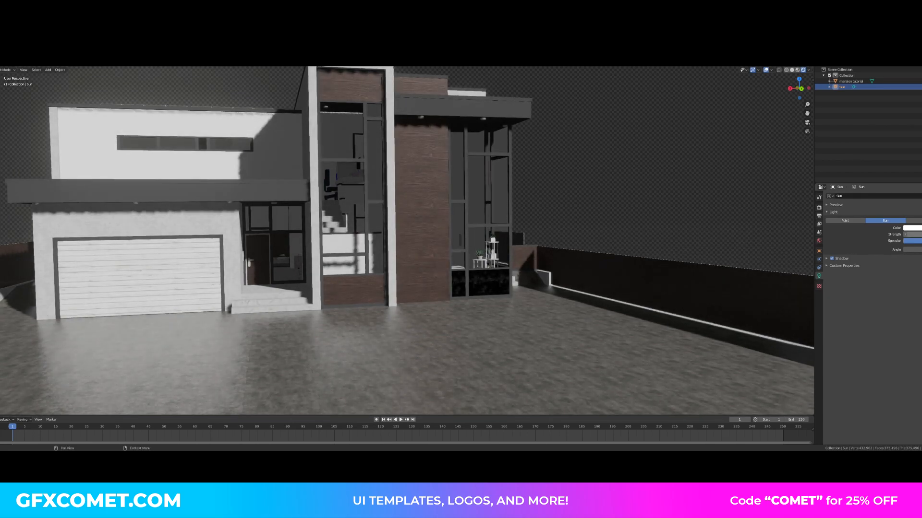
Rotate the sun light about the X, Z and Y axes to redirect the shadows on the house front, and save the file
scroll(402, 237, down, 8)
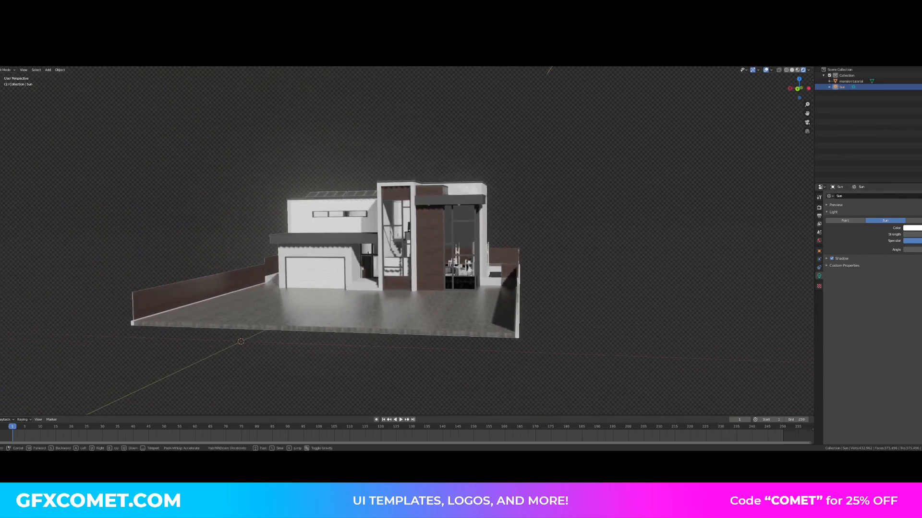
key(shift+grave)
key(w)
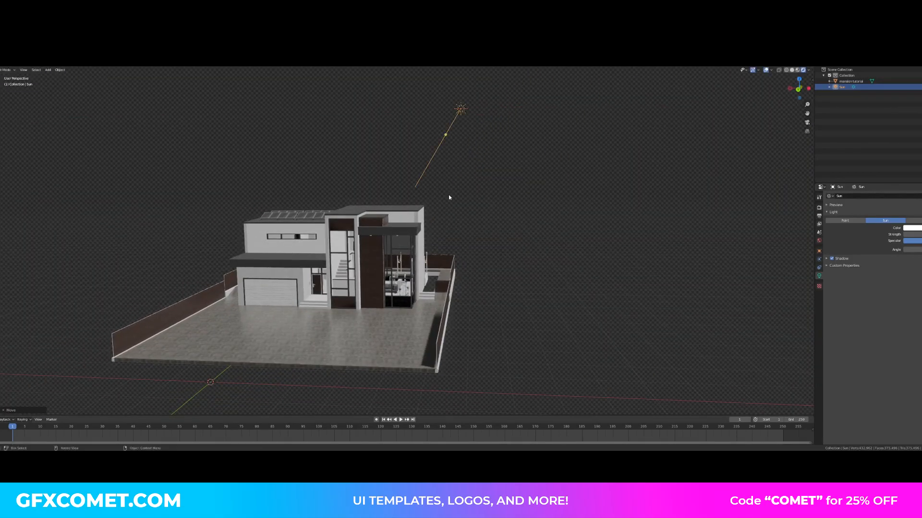
drag(445, 243, 389, 236)
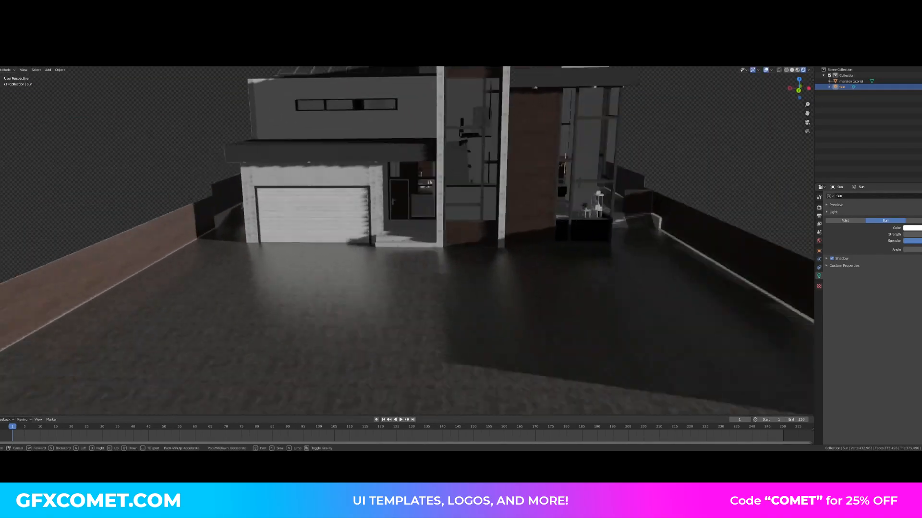
key(r)
key(x)
key(z)
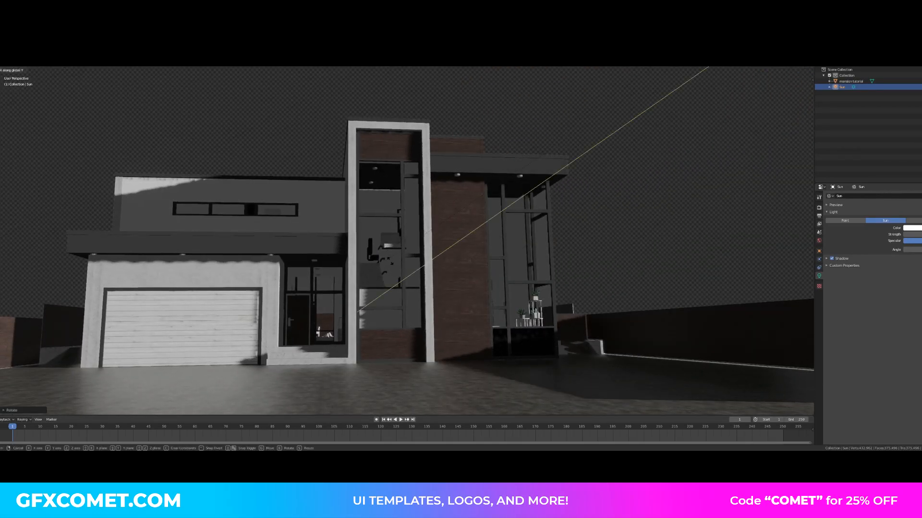
key(x)
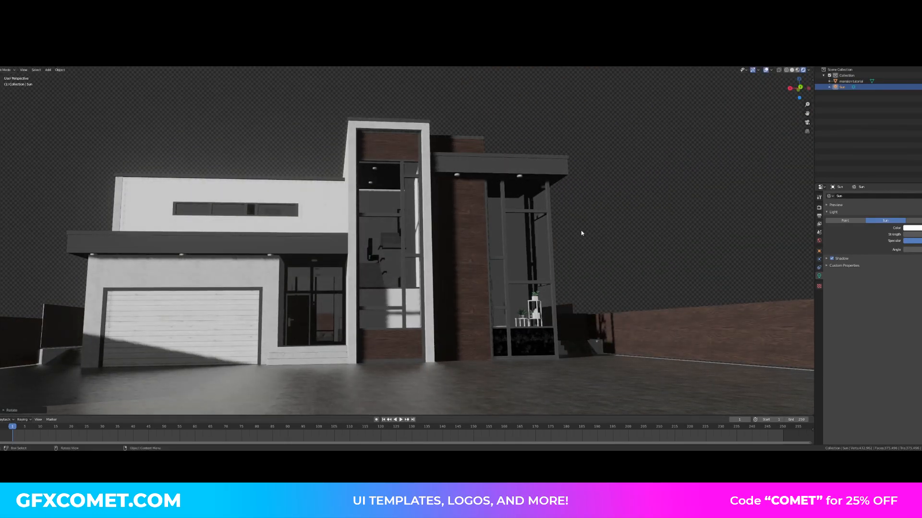
key(y)
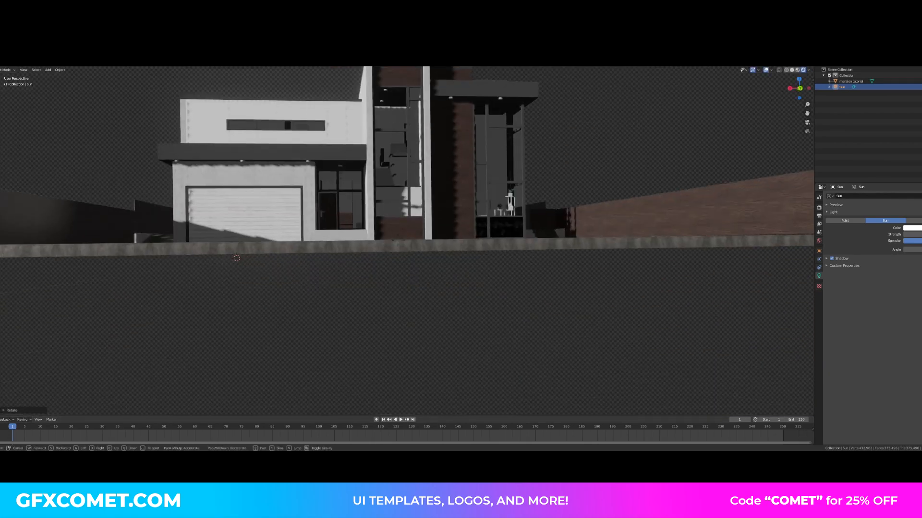
key(ctrl+s)
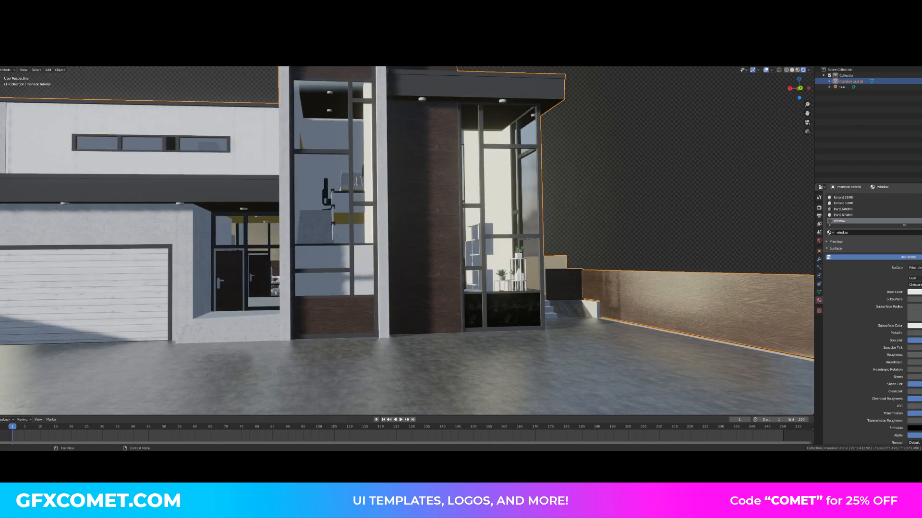
Change the surface shader of the window material to Glass BSDF and check the glass from the driveway
scroll(872, 317, down, 3)
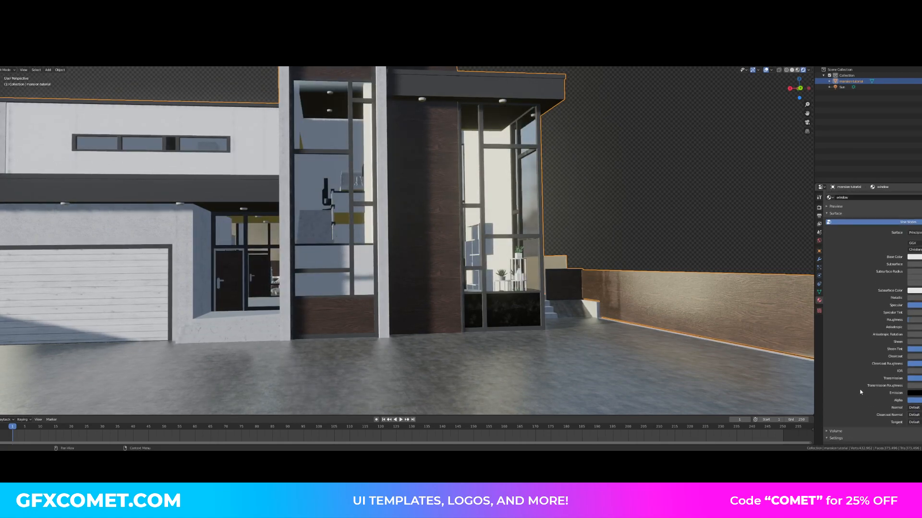
scroll(274, 307, up, 4)
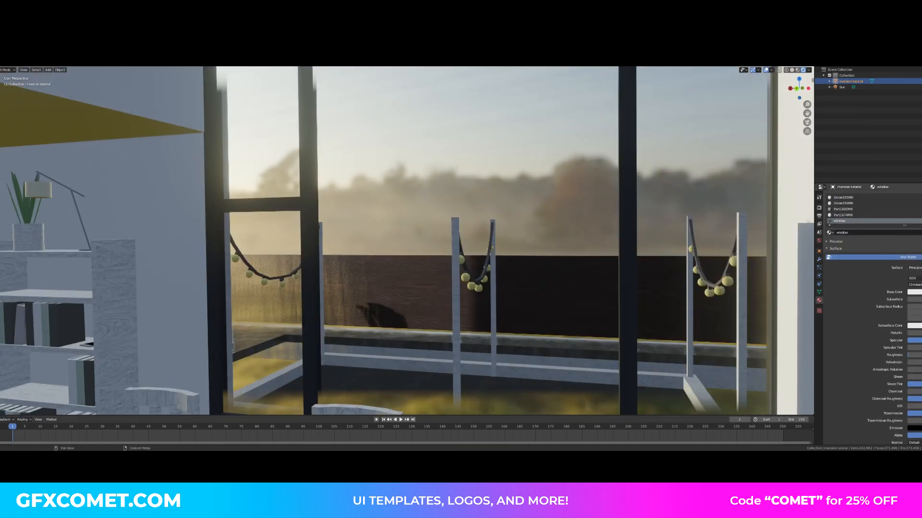
click(914, 268)
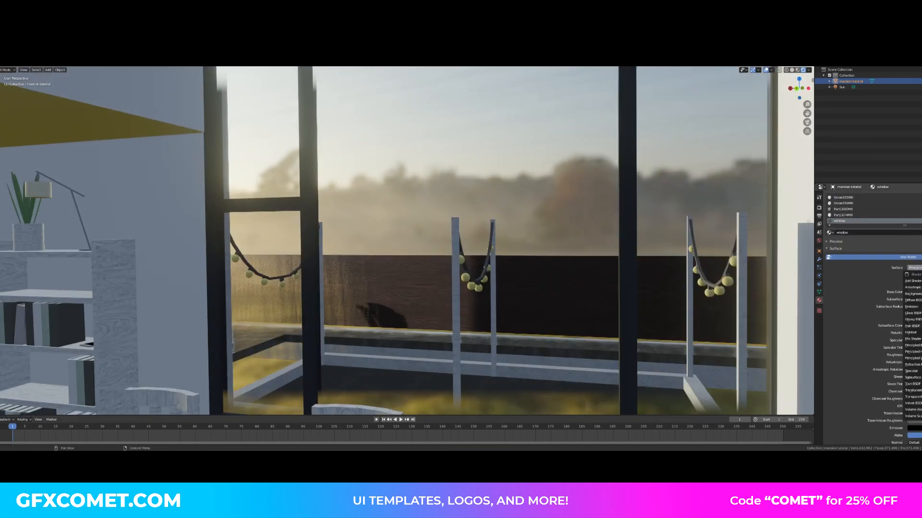
click(912, 313)
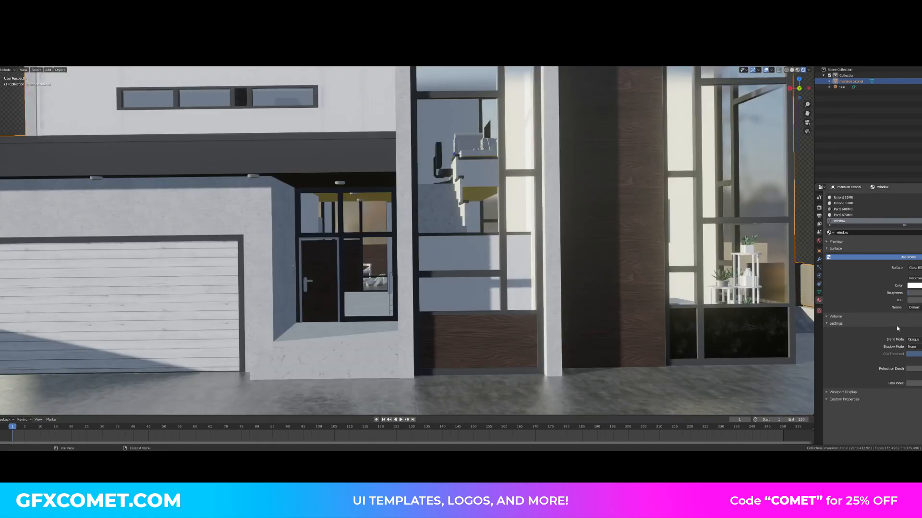
click(895, 324)
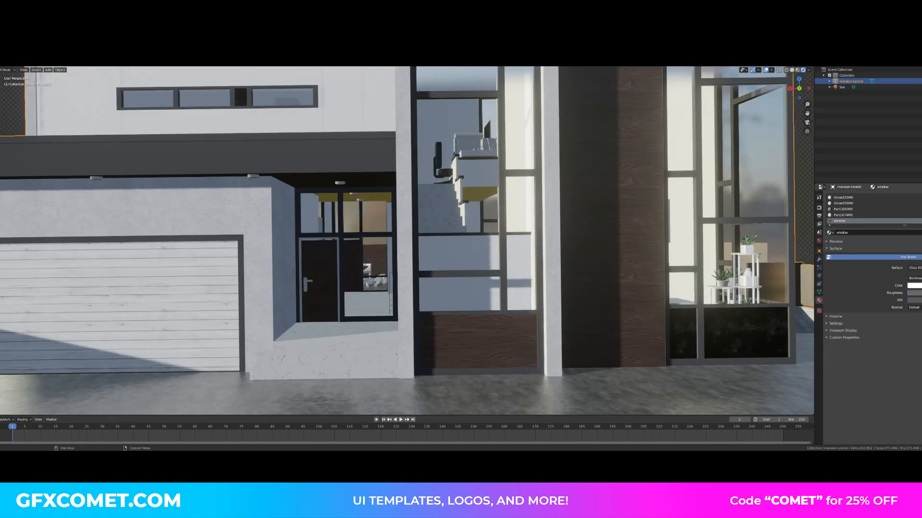
scroll(555, 274, down, 3)
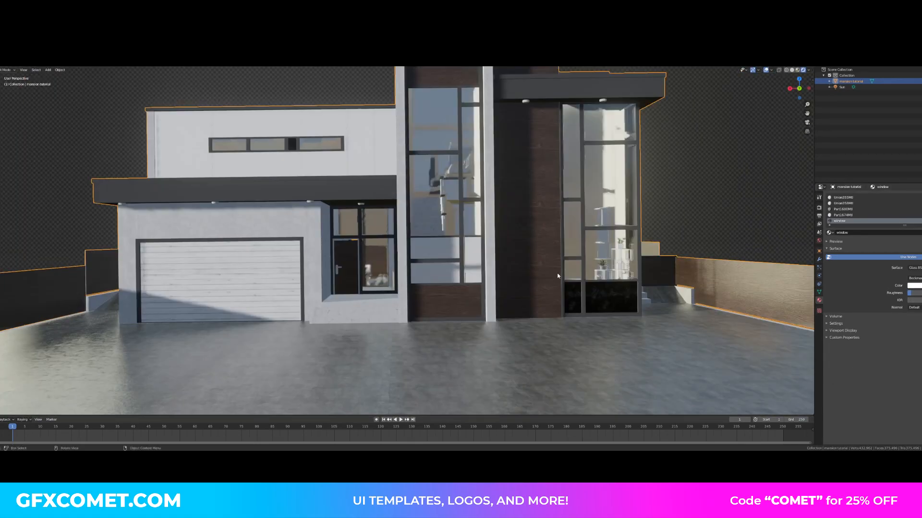
scroll(263, 343, up, 5)
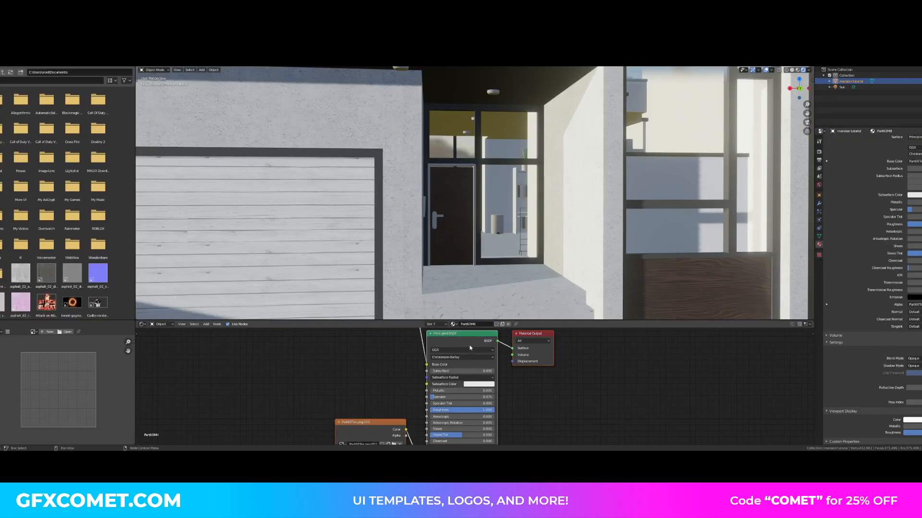
Pick the front entrance steps' material from their face and replace its old texture nodes with a marble texture set
scroll(473, 336, down, 3)
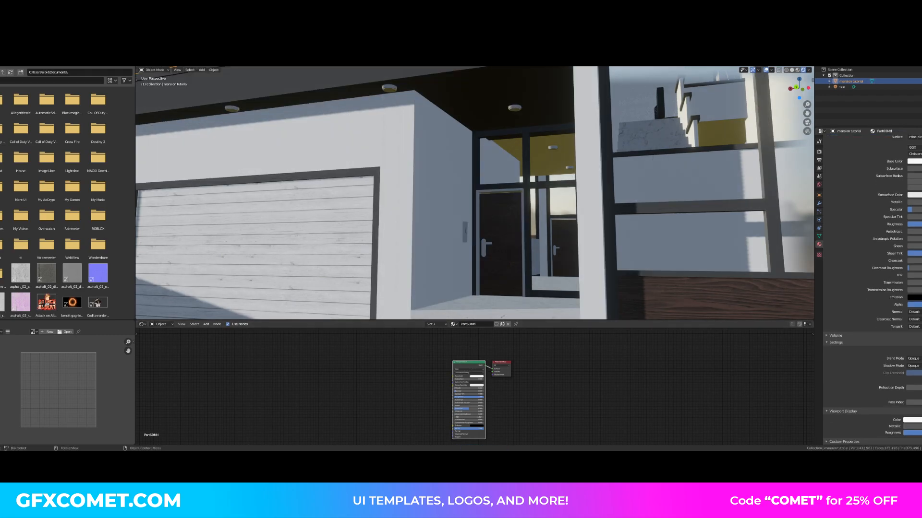
key(Tab)
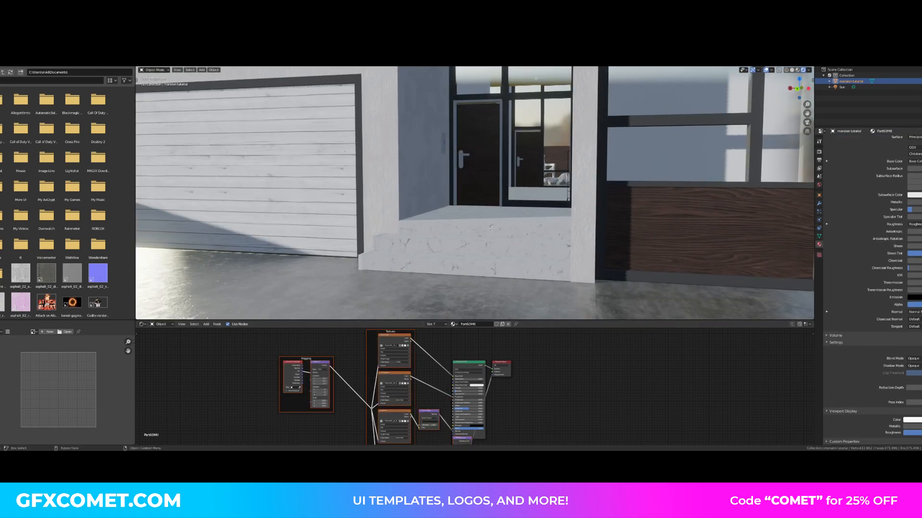
key(Tab)
click(491, 229)
key(Tab)
scroll(475, 387, down, 2)
key(x)
key(x)
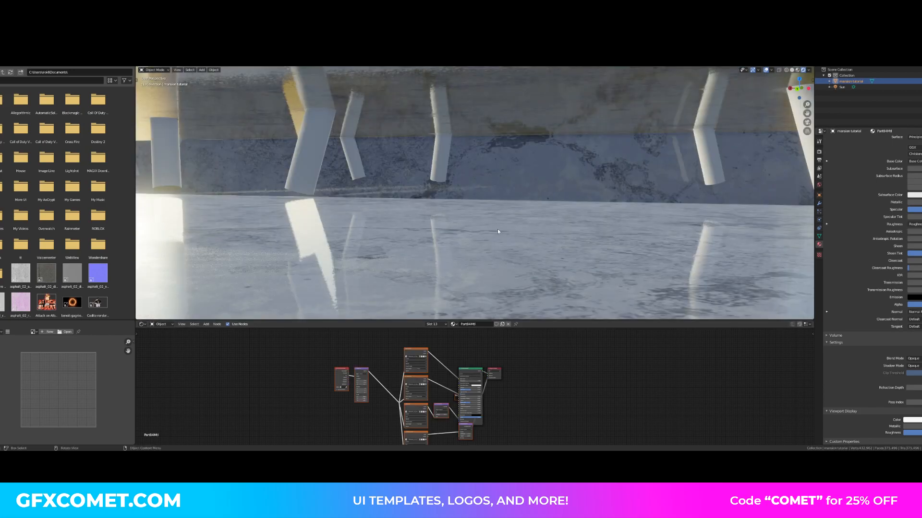
Inspect the marble floor inside, the side terrace and the driveway in the rendered view
key(w)
key(Escape)
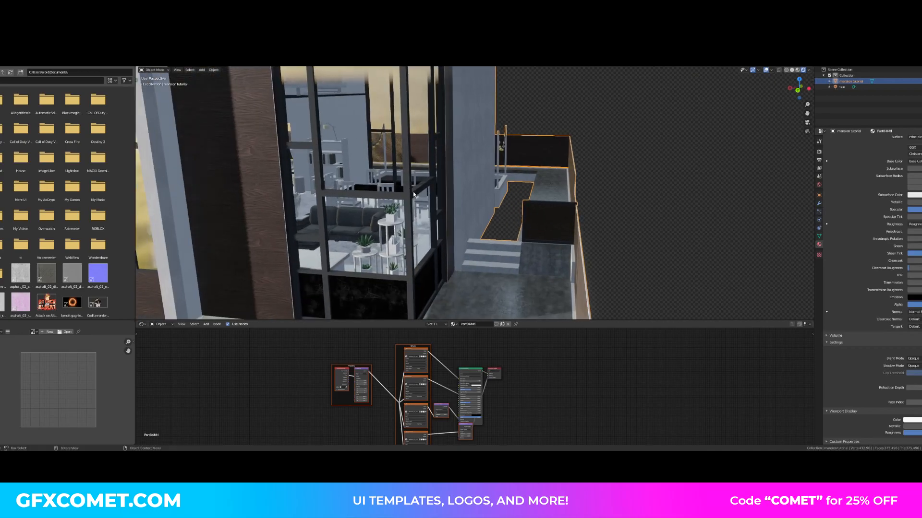
click(547, 159)
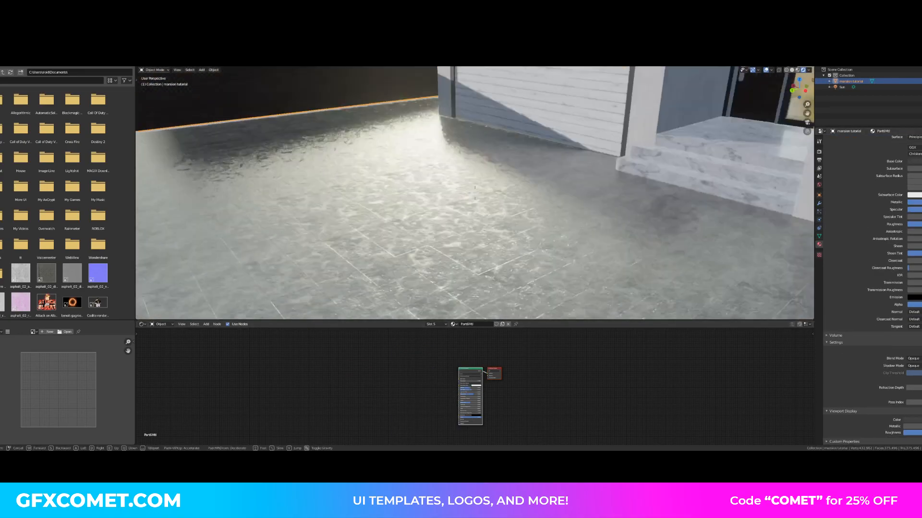
middle_drag(463, 269, 463, 210)
click(464, 210)
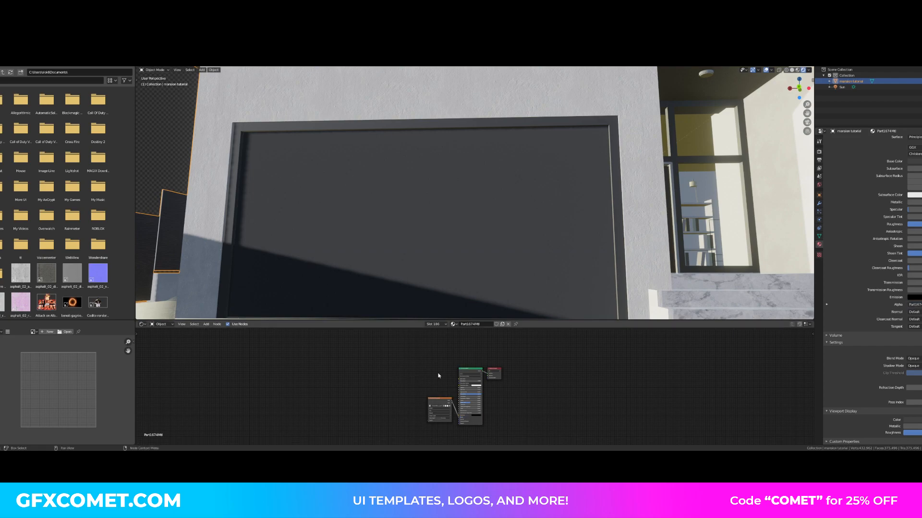
Restore the garage door's deleted image texture, move its node aside and add a Bump node to the material
key(ctrl+z)
drag(439, 340, 367, 334)
key(shift+a)
click(430, 349)
text(vt)
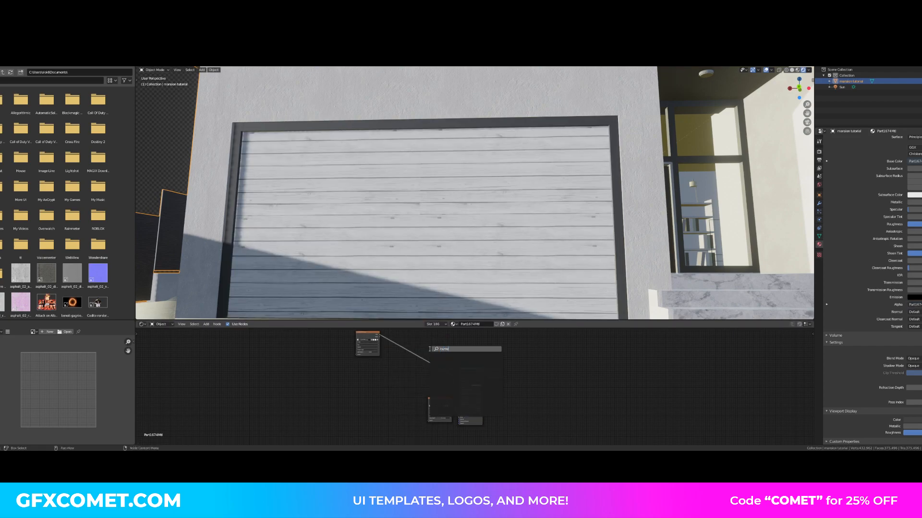
key(Return)
click(394, 366)
Wire the garage door's image texture through the Bump node into the shader's normal input, with bump strength 0.417
scroll(388, 357, up, 3)
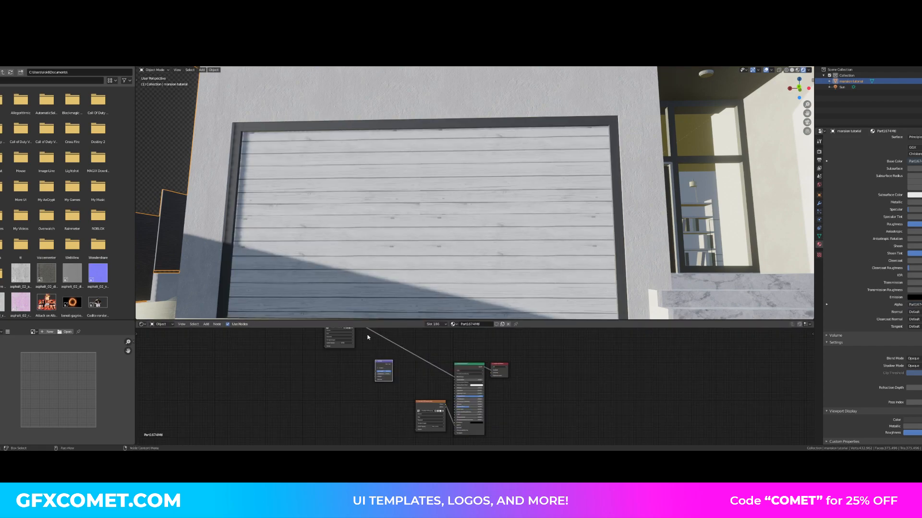
middle_drag(369, 335, 410, 355)
drag(397, 340, 417, 396)
middle_drag(420, 381, 409, 363)
scroll(408, 361, up, 3)
Give the garage door material a slight metallic value, with specular at 0.311 and roughness at 0.318
drag(486, 439, 487, 437)
scroll(487, 432, up, 5)
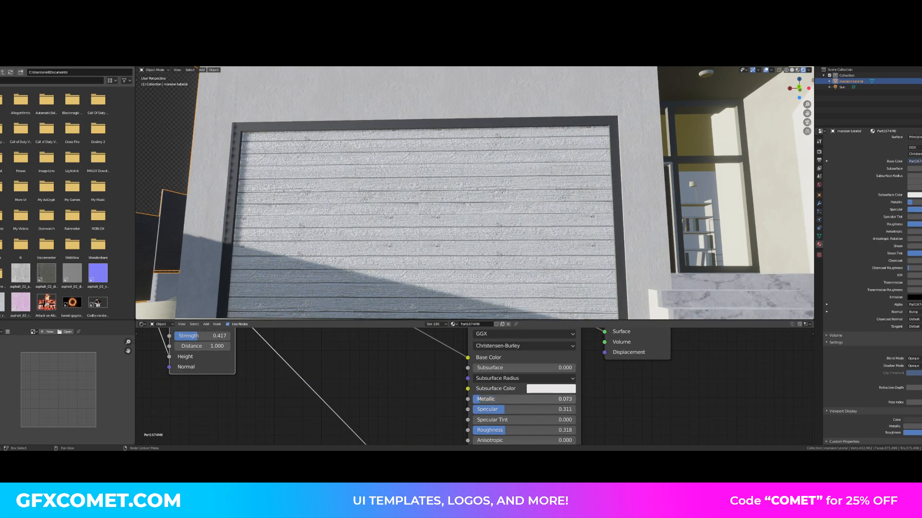
drag(477, 399, 486, 400)
middle_drag(196, 339, 329, 376)
scroll(329, 375, up, 2)
scroll(510, 245, down, 7)
shift+middle_drag(510, 246, 378, 286)
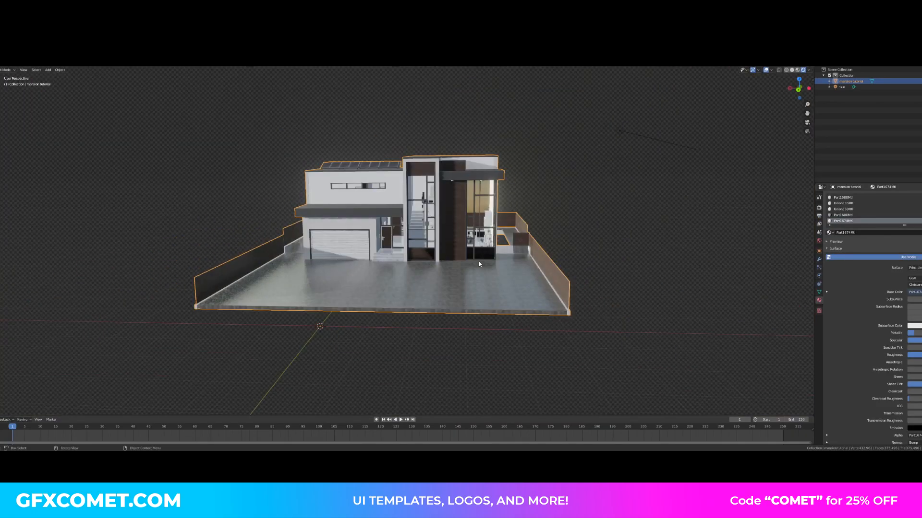
Walk through the front entrance, hallway and dining and living areas to examine the rendered materials and lighting
key(shift+grave)
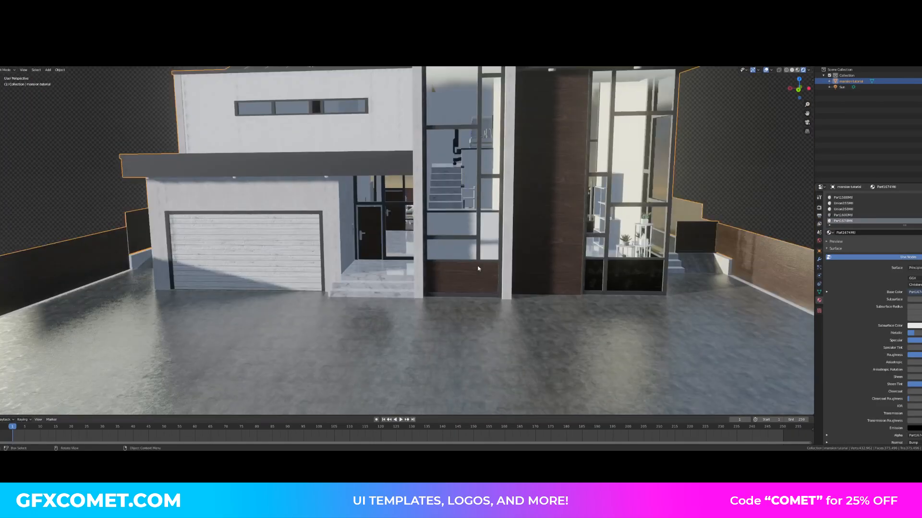
key(w)
key(w)
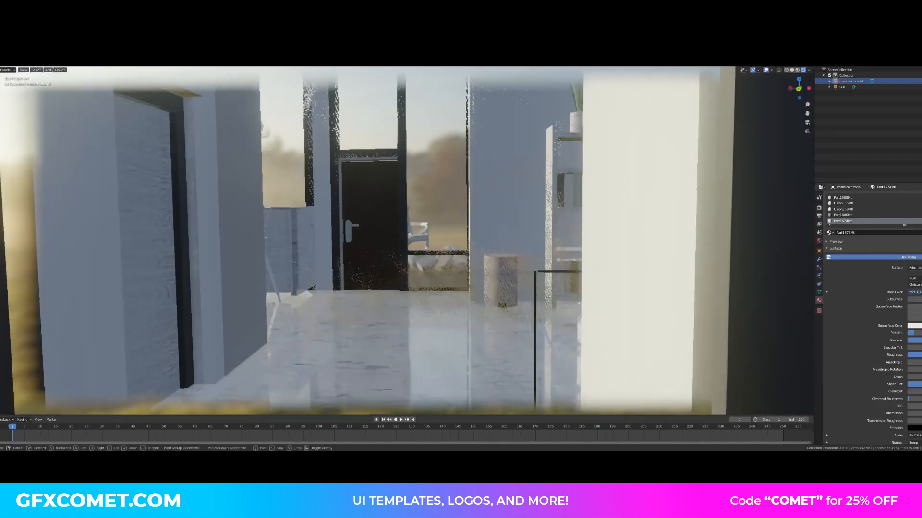
key(w)
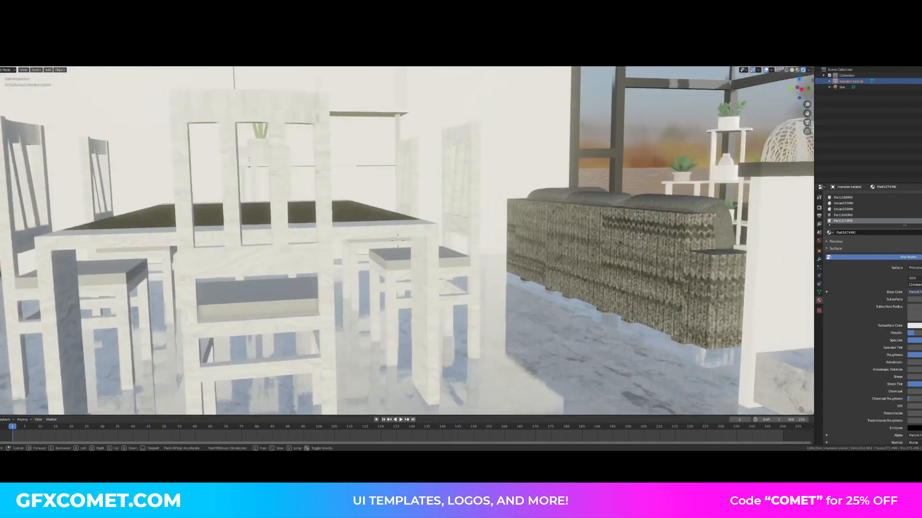
key(s)
key(w)
key(w)
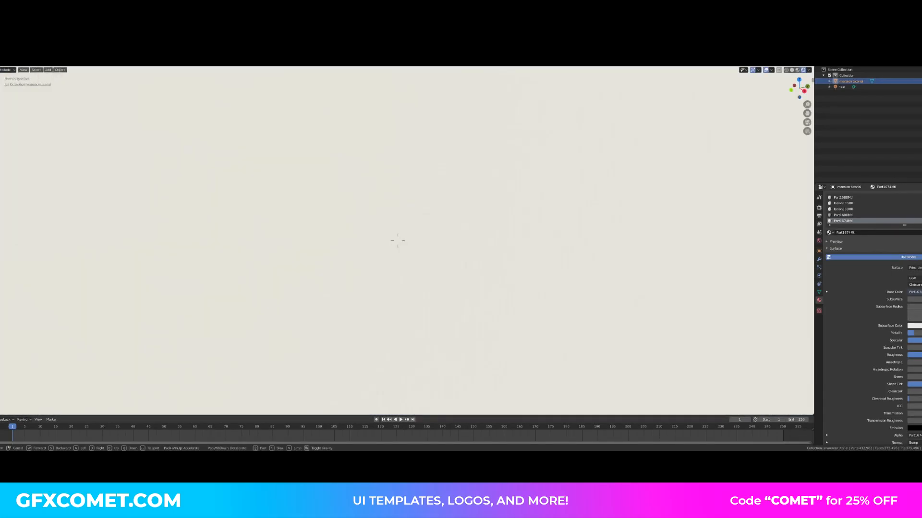
key(s)
key(a)
key(w)
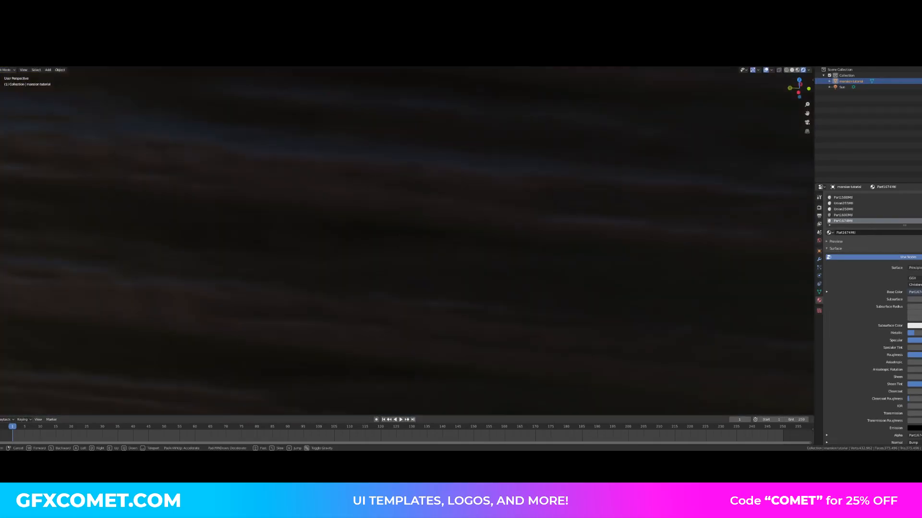
key(s)
key(Escape)
Select all mansion faces that use the window material, delete them, and check the house front without the glass
middle_drag(414, 231, 414, 207)
key(Tab)
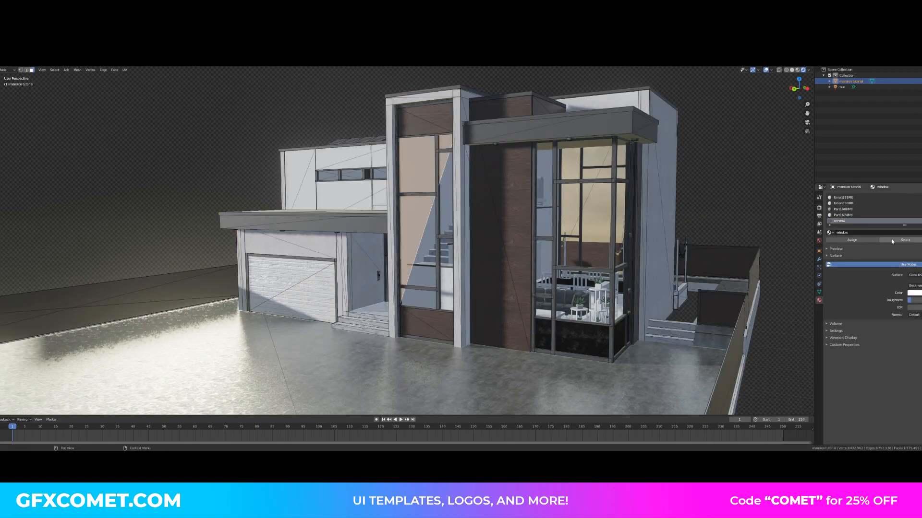
click(893, 241)
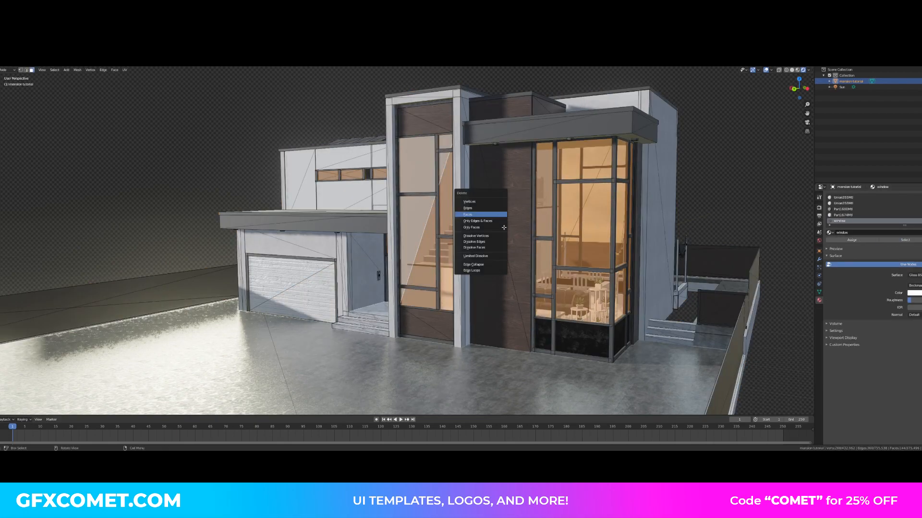
click(471, 215)
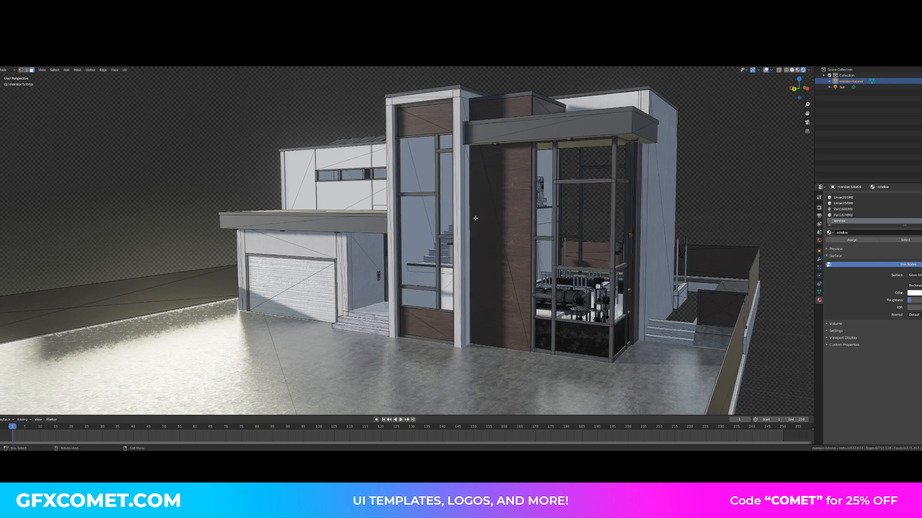
key(Tab)
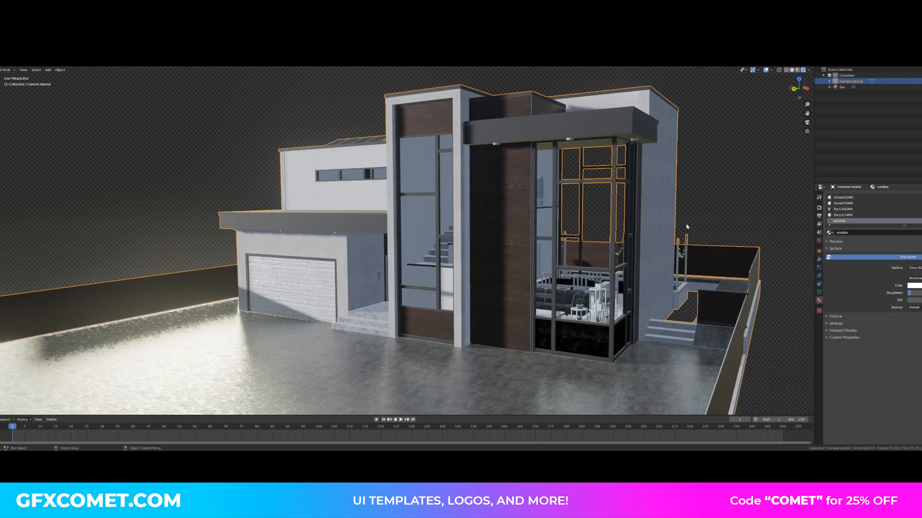
key(w)
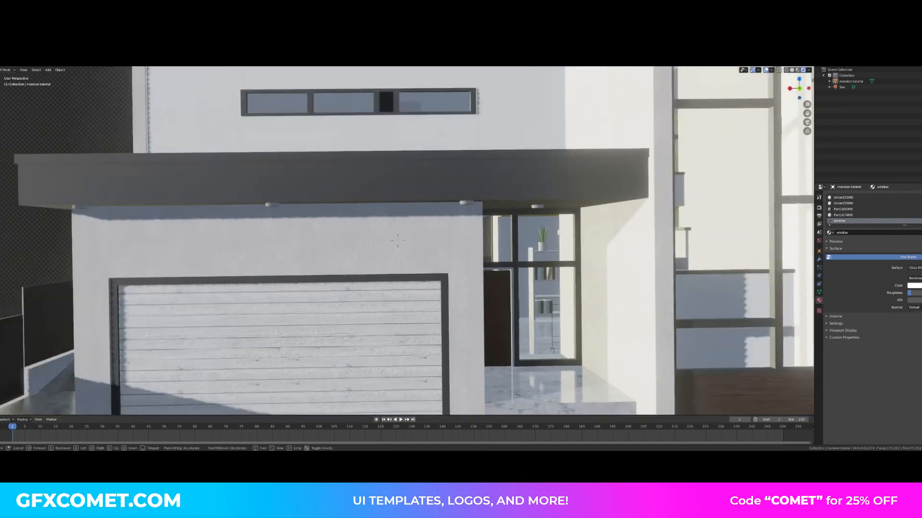
key(d)
key(s)
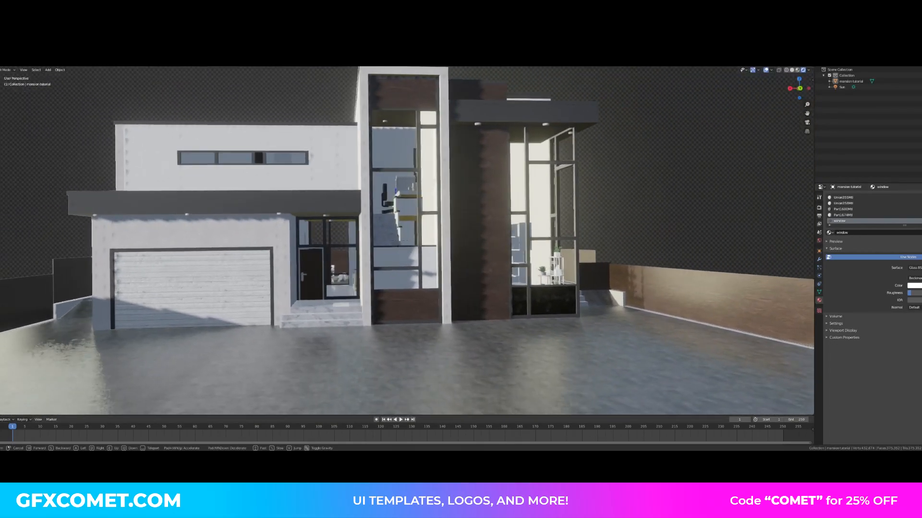
Pick the patio floor's ground outside material and reduce its specular and roughness values
key(w)
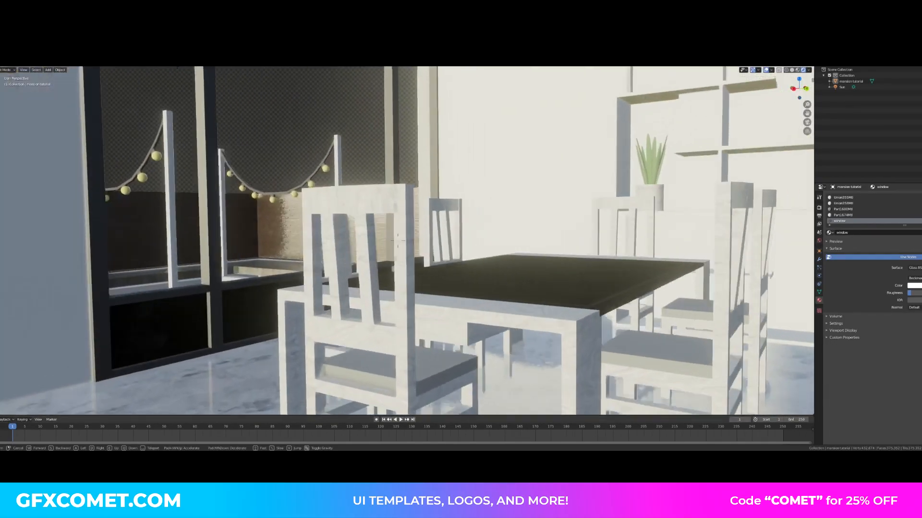
key(w)
key(s)
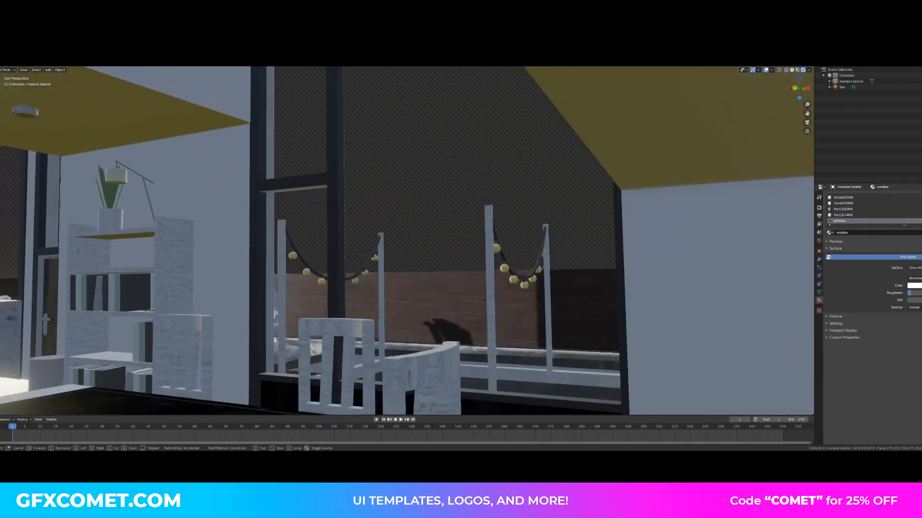
key(w)
key(w)
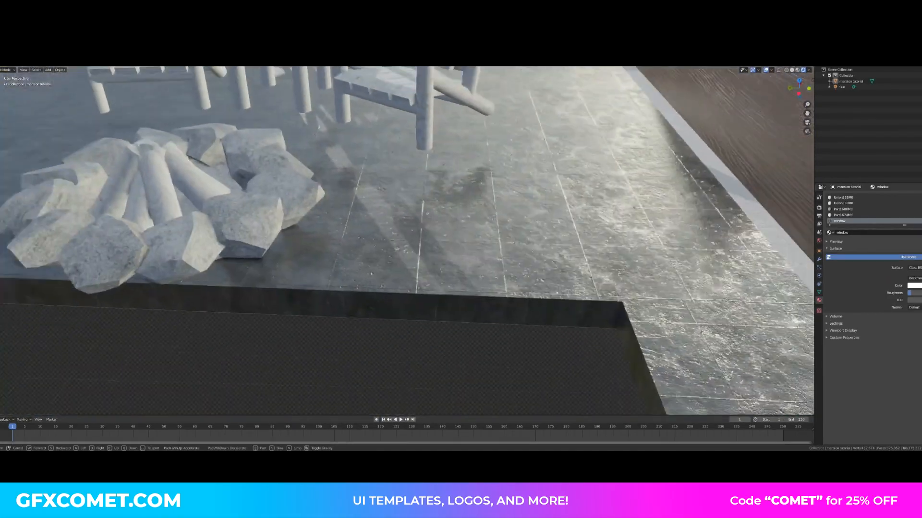
click(398, 243)
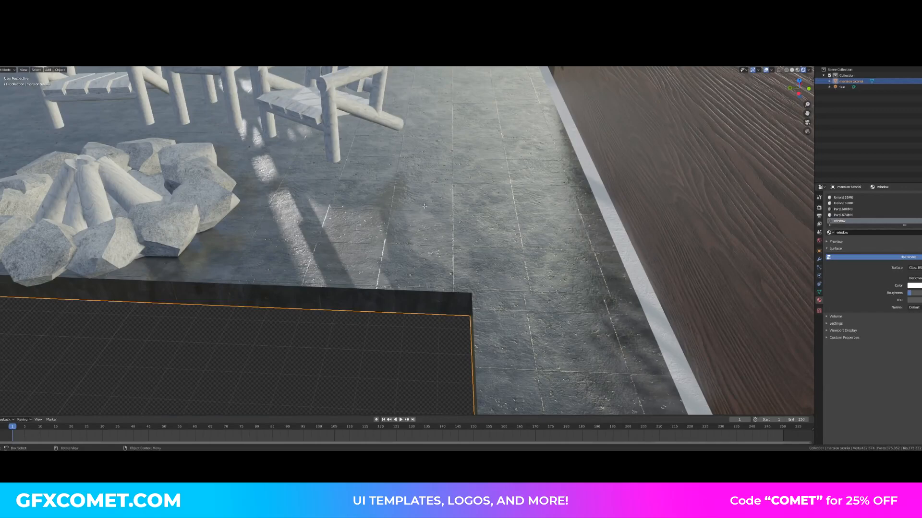
key(Tab)
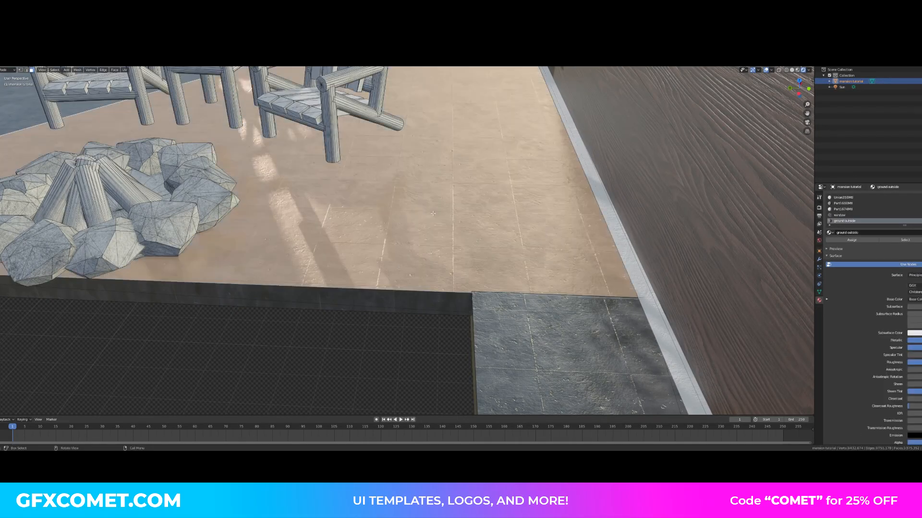
key(Tab)
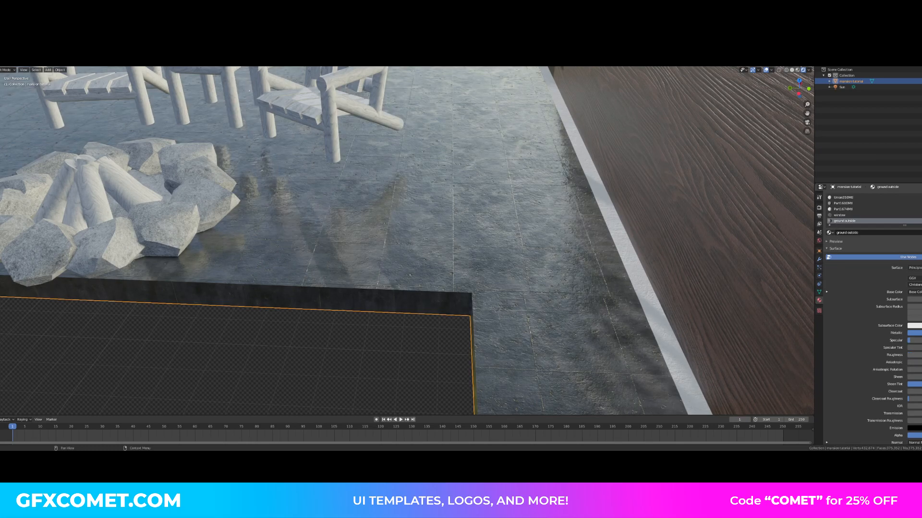
Raise the roughness of the ground outside material to make the patio floor matte
key(shift+grave)
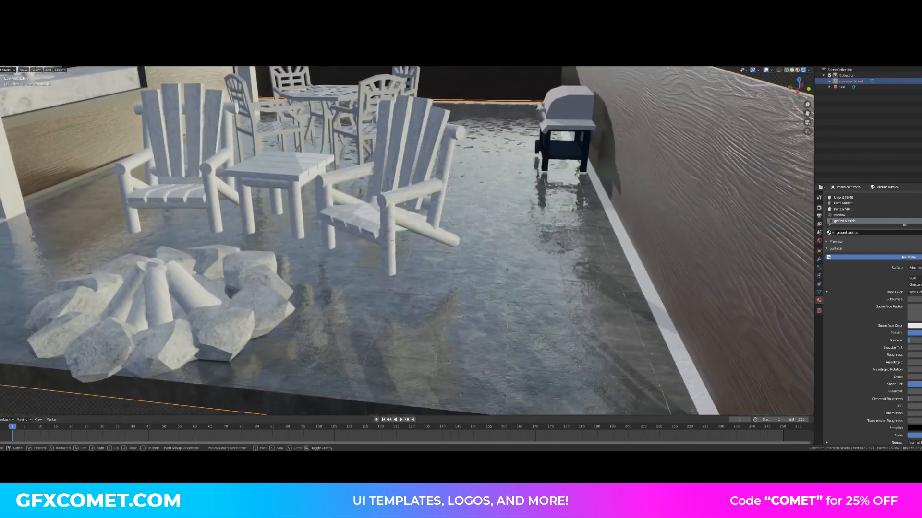
click(397, 235)
drag(918, 358, 920, 358)
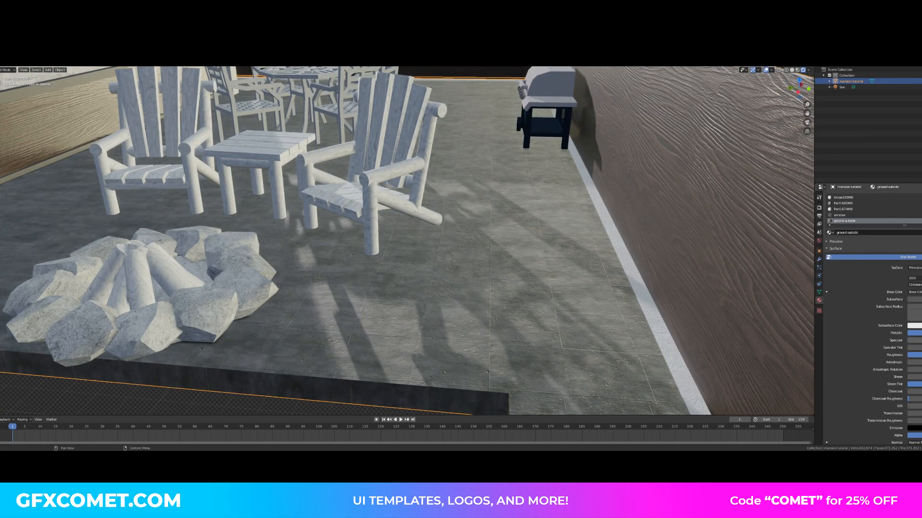
Return to the dining area, hide the sun light and show the world environment settings
key(shift+grave)
key(w)
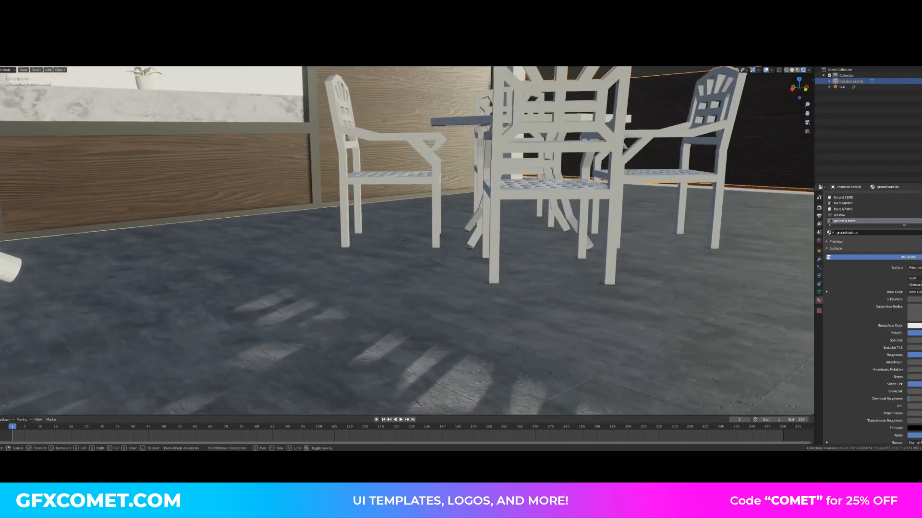
key(w)
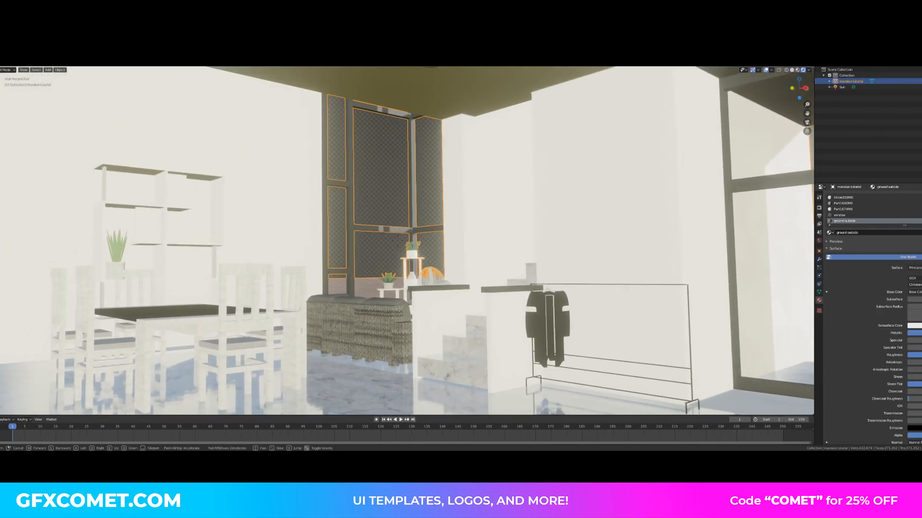
click(397, 241)
click(403, 190)
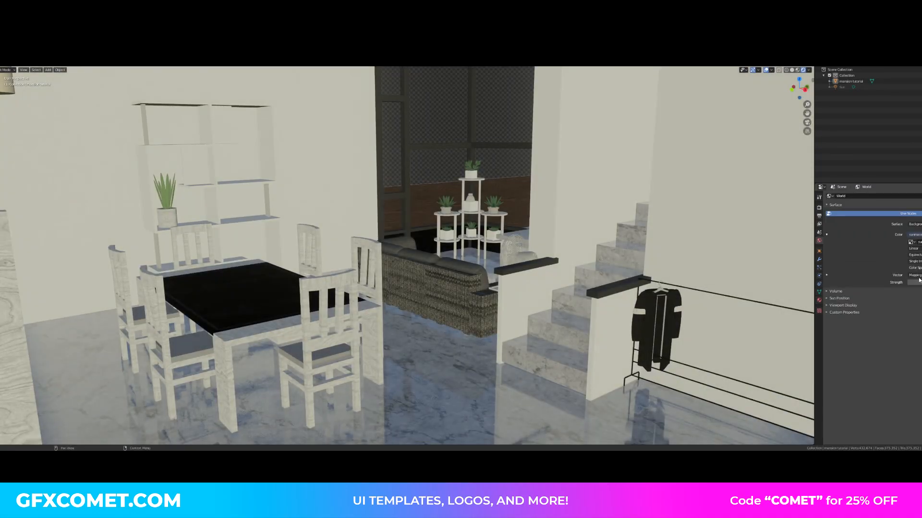
Adjust the ambient occlusion in the render settings to deepen the contact shading in the dining area
key(shift+grave)
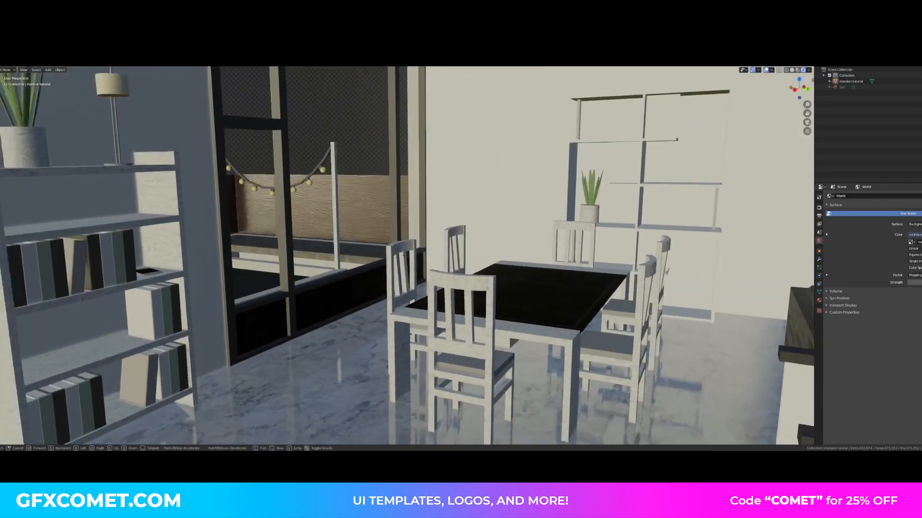
key(w)
click(398, 258)
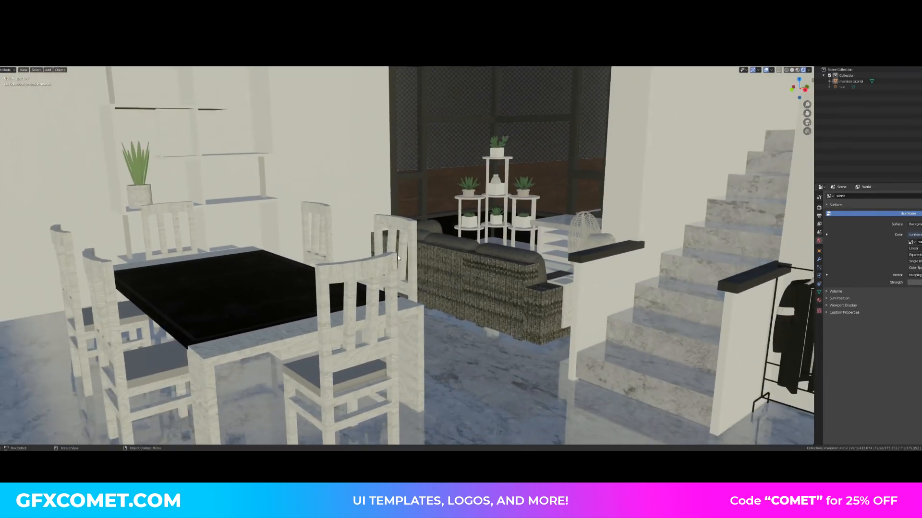
click(819, 209)
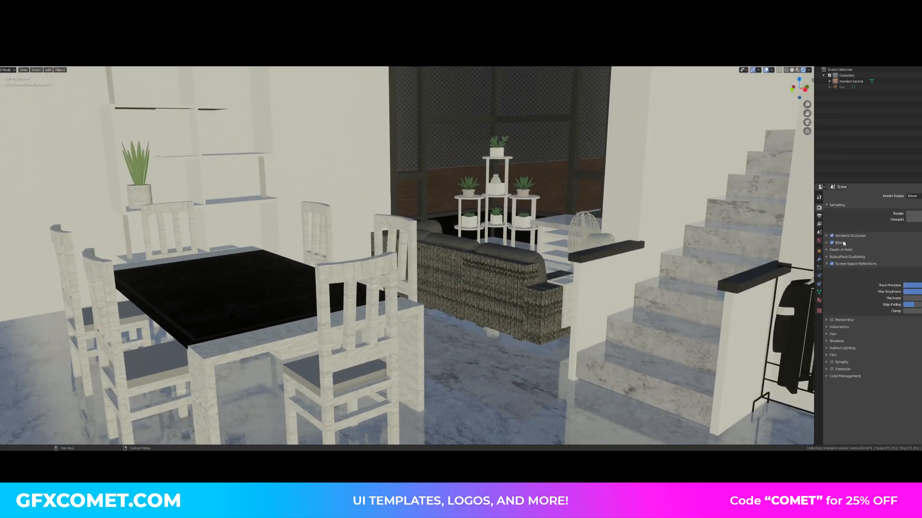
click(829, 235)
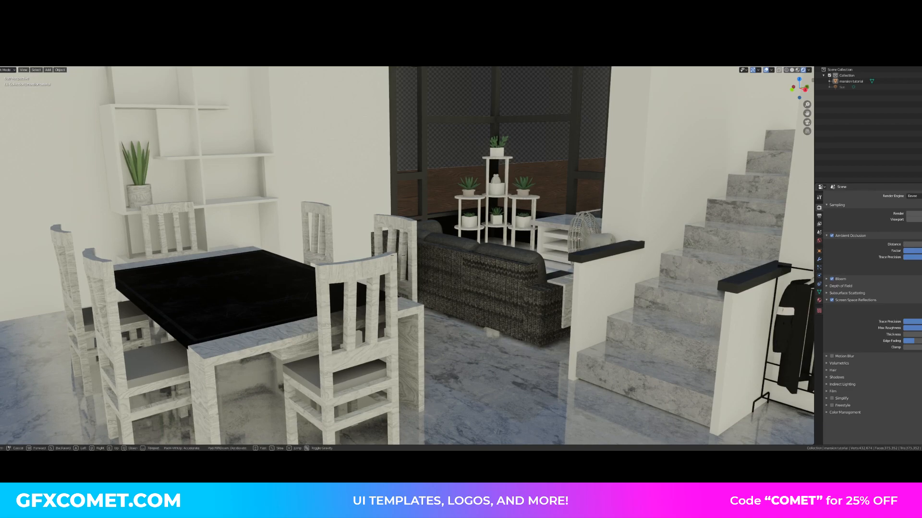
Examine the ambient occlusion shading around the bookshelf, dining furniture and hallway
key(w)
key(s)
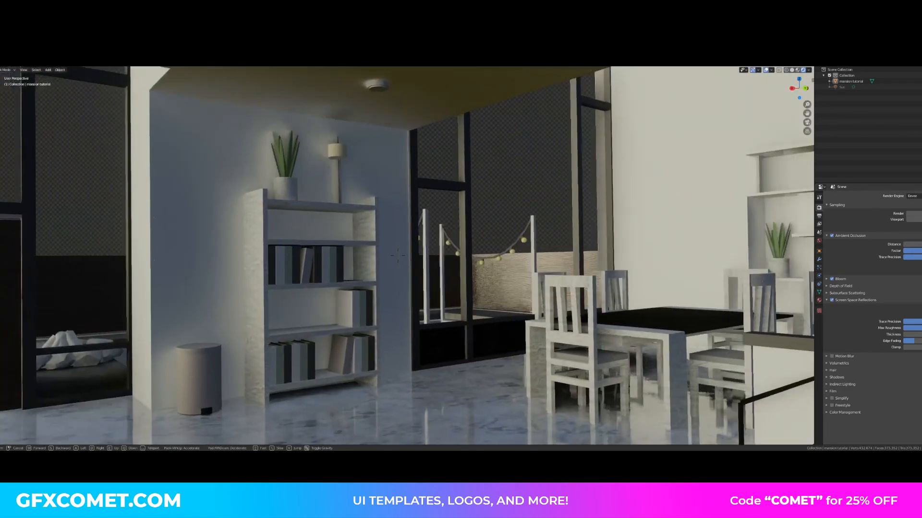
key(w)
click(398, 256)
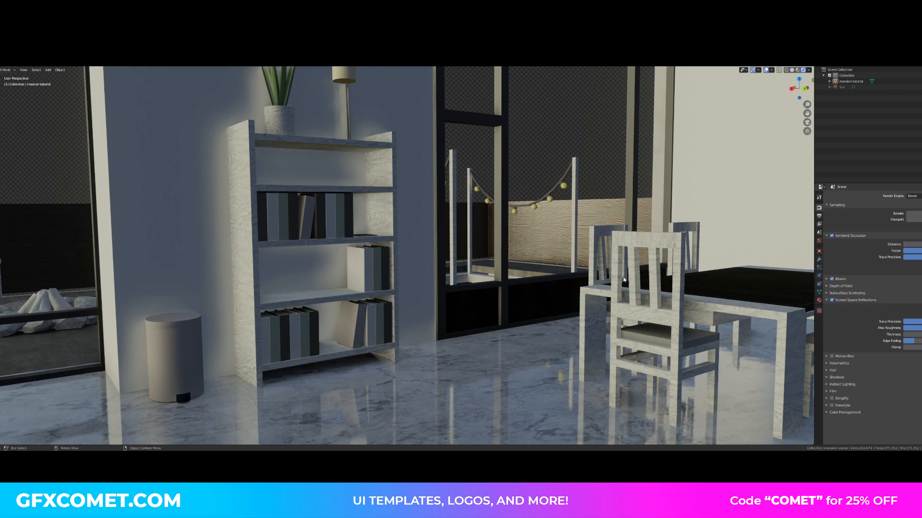
key(shift+grave)
key(w)
key(w)
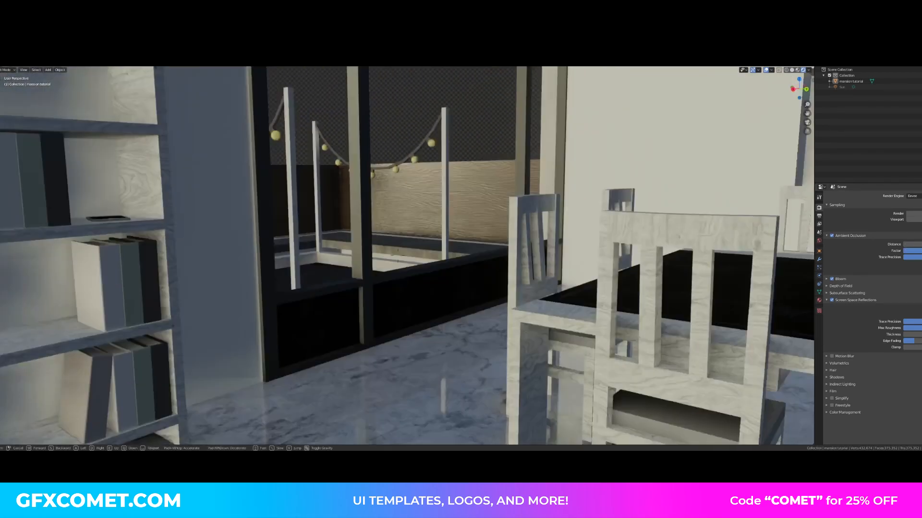
key(s)
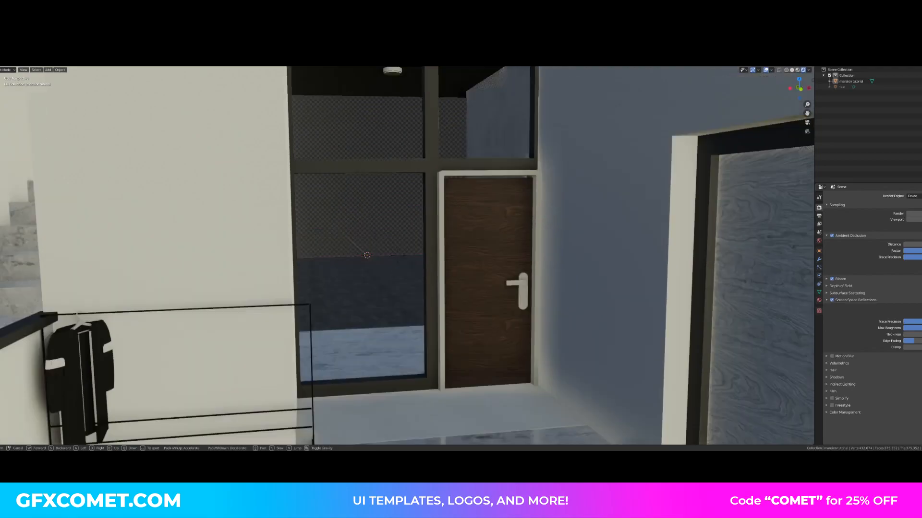
Pick the material of the exterior wall beside the front door and rename it plaster
key(w)
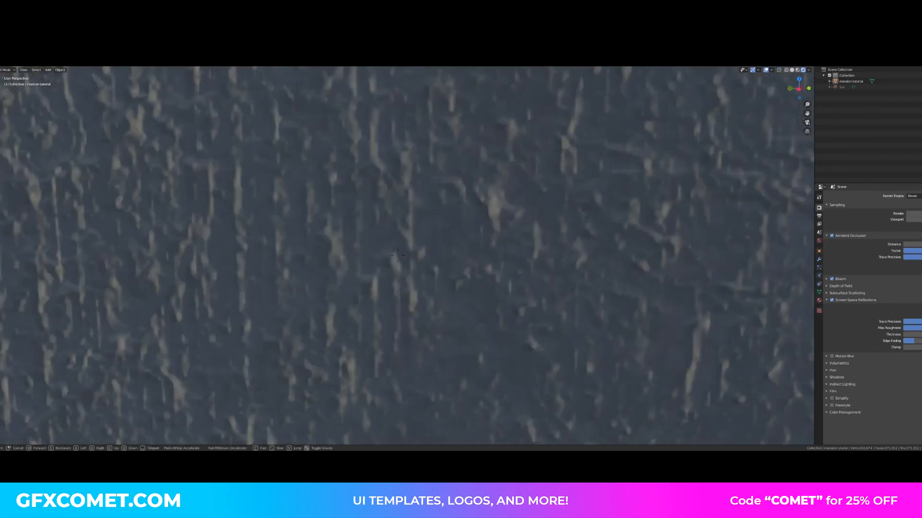
key(s)
click(431, 251)
click(432, 251)
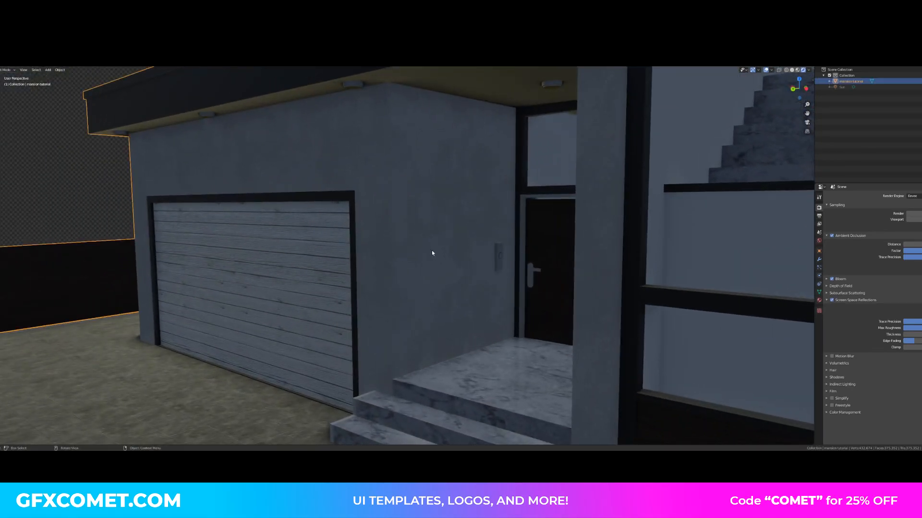
key(Tab)
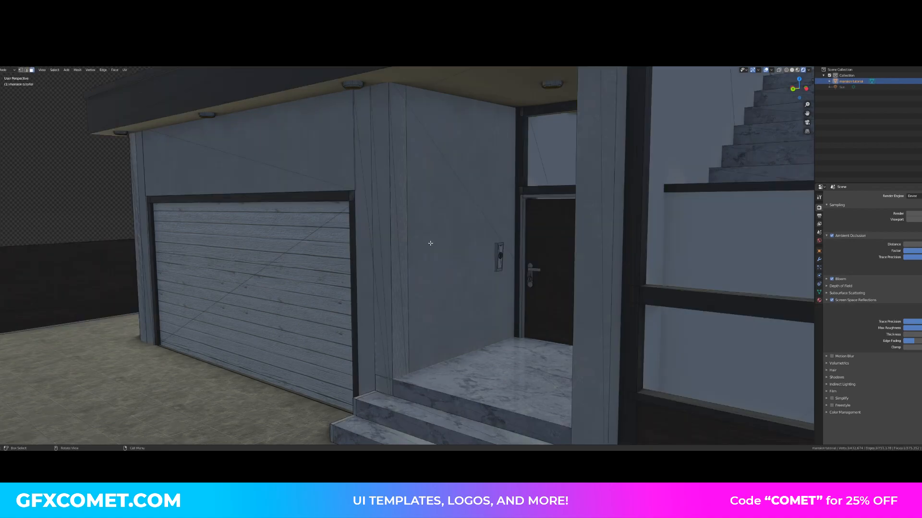
click(432, 244)
key(Tab)
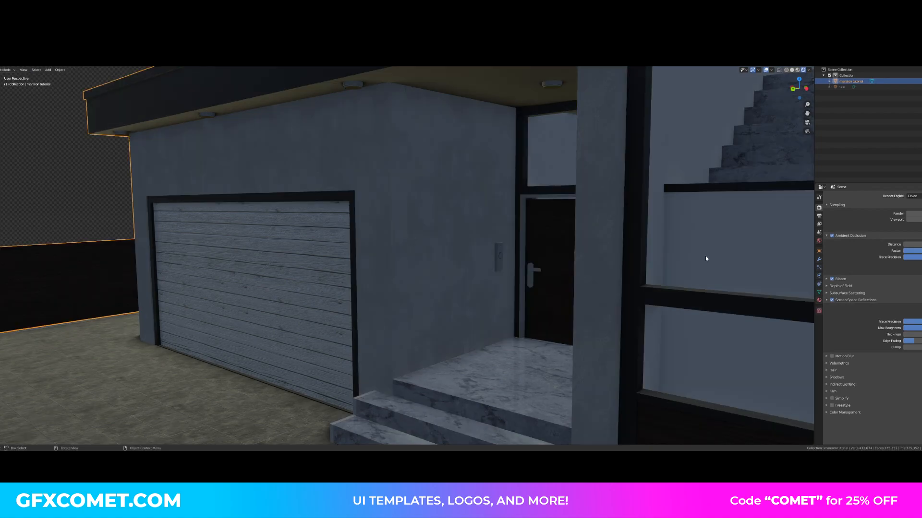
click(819, 300)
click(854, 233)
text(plaster)
key(Return)
Select all faces sharing the interior wall's material and replace that material with plaster
key(shift+grave)
key(w)
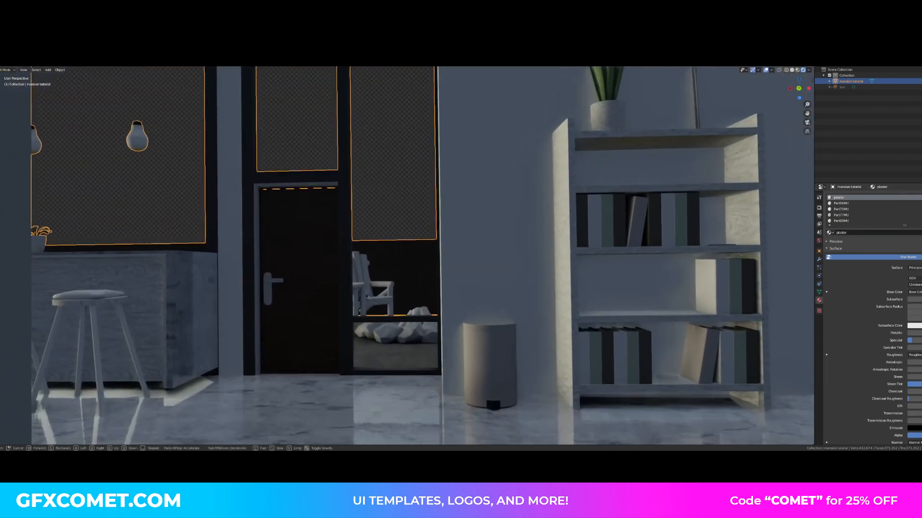
click(478, 266)
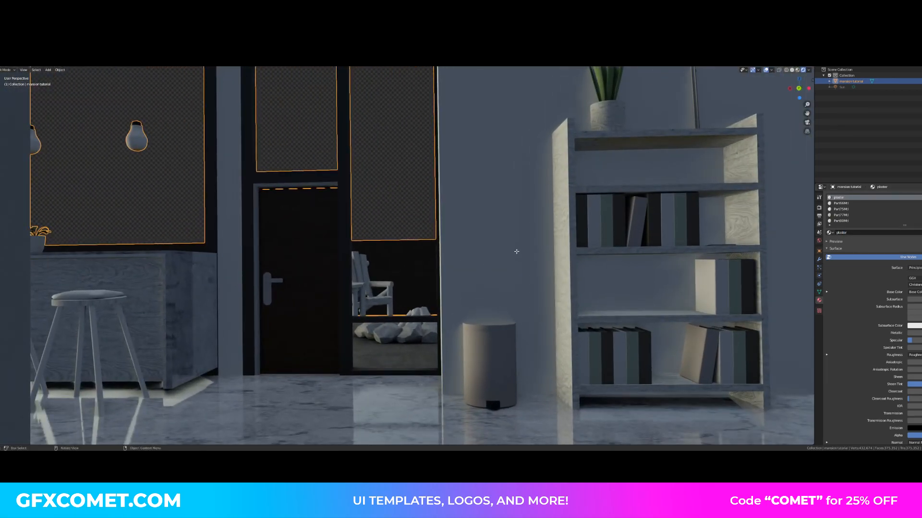
key(Tab)
click(496, 200)
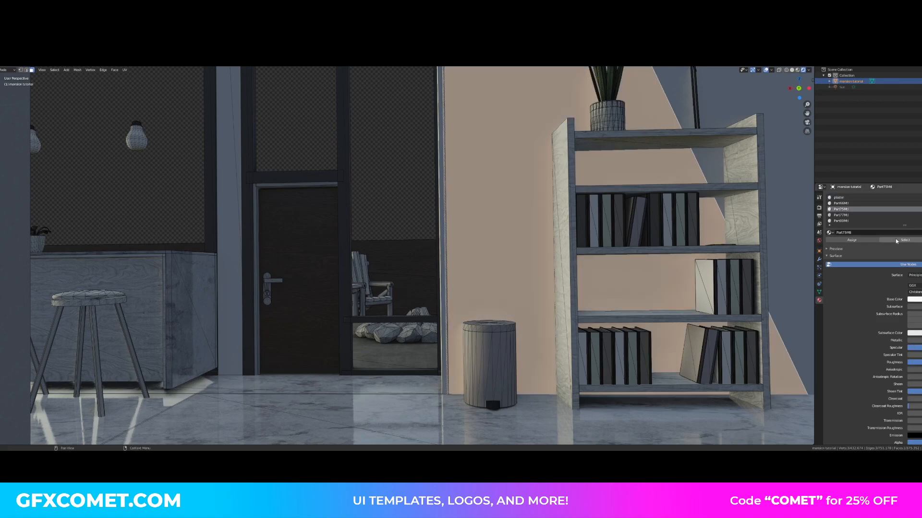
click(896, 241)
click(829, 234)
text(pl)
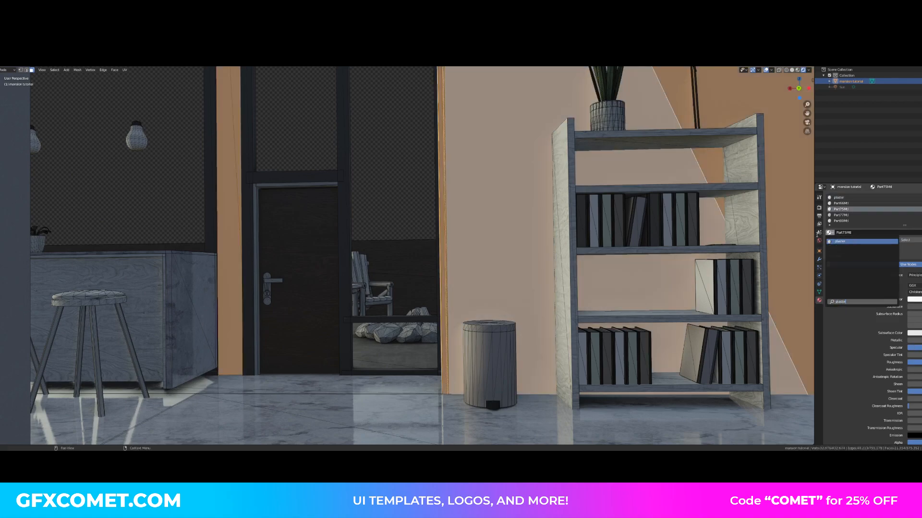
text(aster)
key(Return)
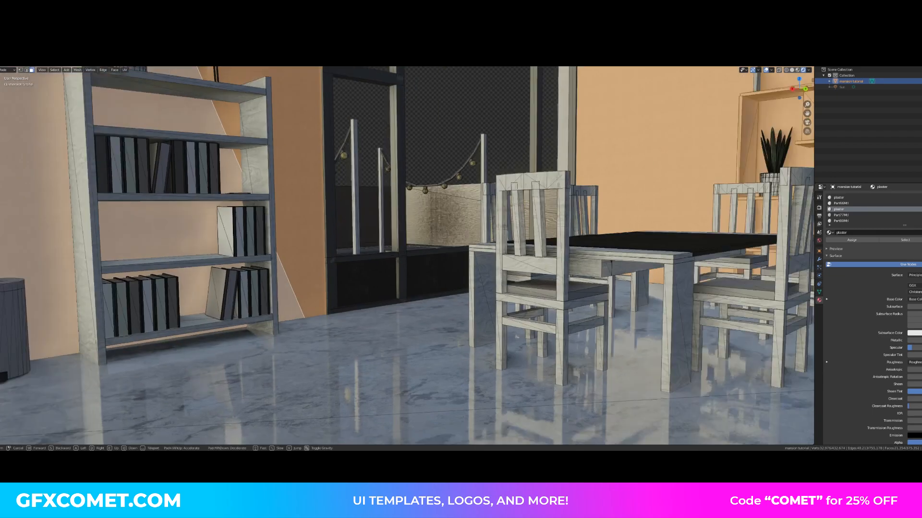
Look over the plastered walls around the dining area and staircase outside of face editing
key(shift+grave)
key(s)
click(488, 265)
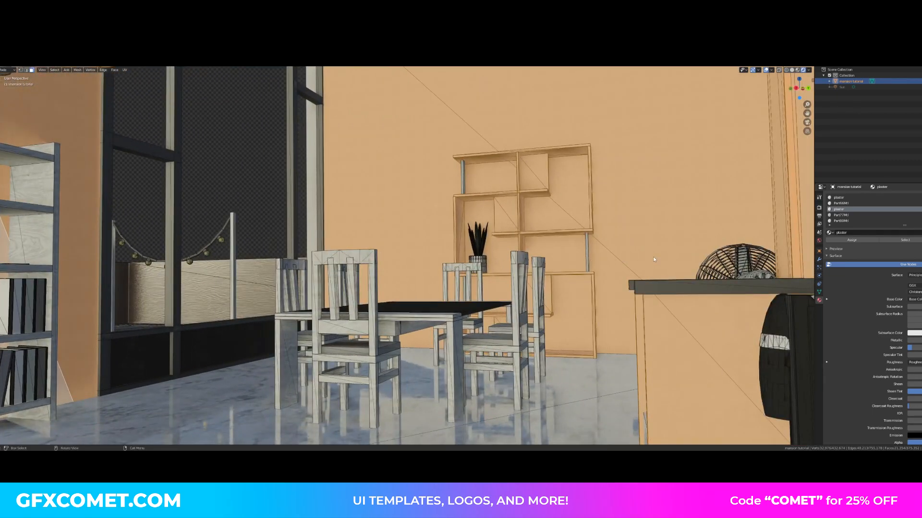
key(Tab)
key(shift+grave)
key(a)
click(407, 256)
Disconnect the roughness texture from the marble floor material and adjust its metallic, specular and roughness values
key(Tab)
click(331, 359)
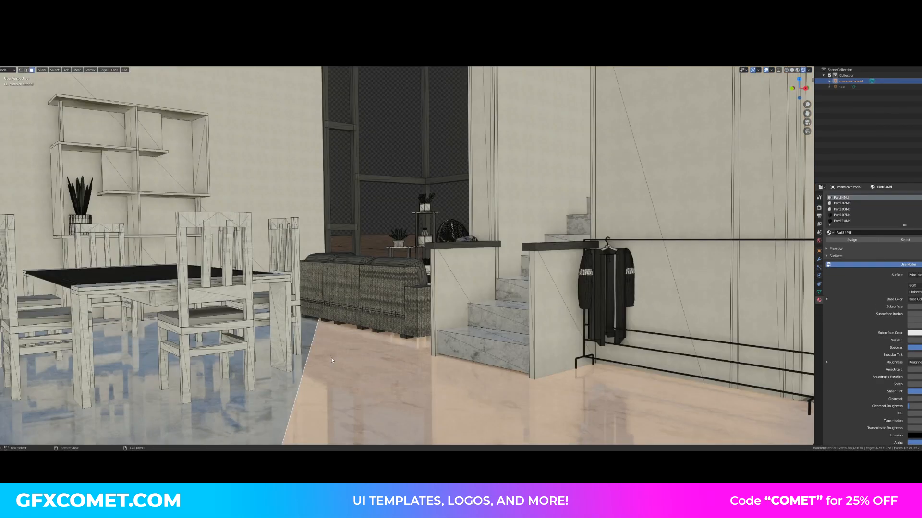
key(Tab)
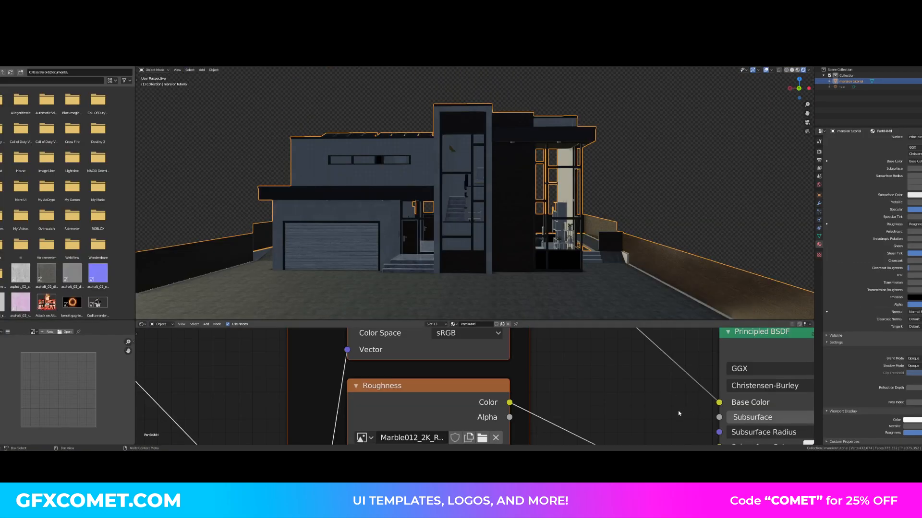
scroll(600, 403, down, 2)
middle_drag(600, 403, 559, 362)
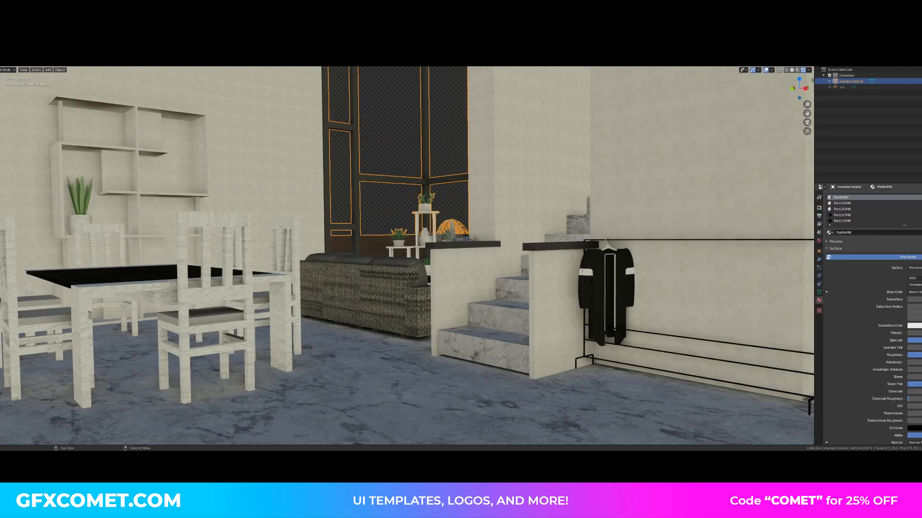
mouse_move(920, 356)
mouse_down()
mouse_move(910, 356)
mouse_move(920, 355)
mouse_move(911, 355)
mouse_move(921, 333)
mouse_move(917, 340)
mouse_up()
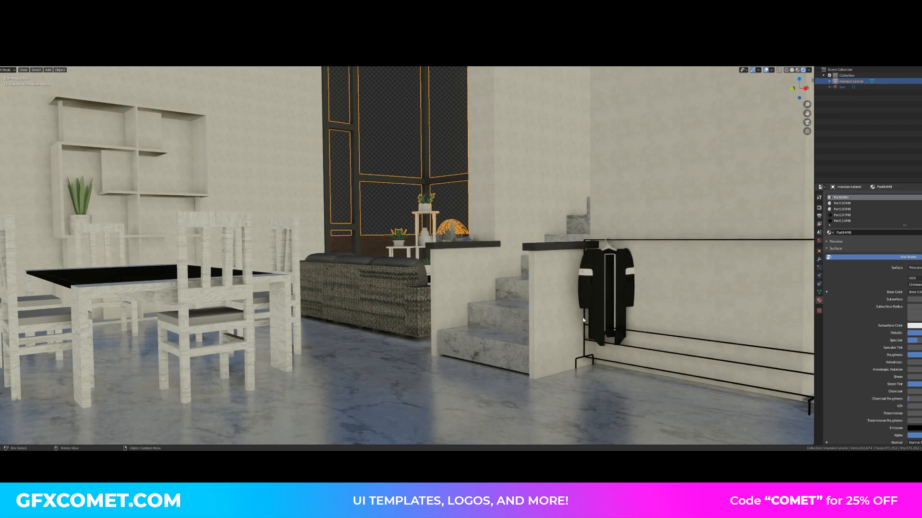
Deselect everything and examine the marble floor, plaster walls and front of the house
shift+middle_drag(262, 354, 285, 341)
shift+middle_drag(440, 327, 418, 340)
key(alt+a)
key(shift+grave)
key(w)
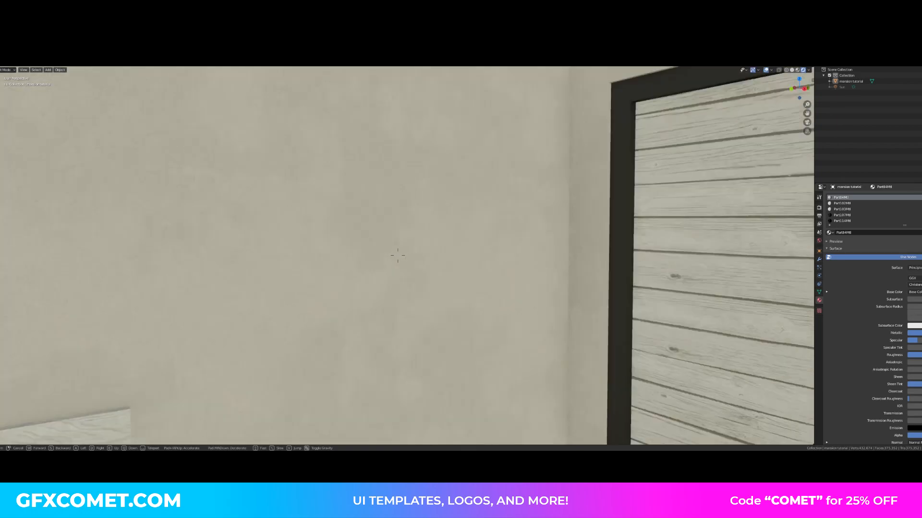
key(s)
key(w)
click(397, 255)
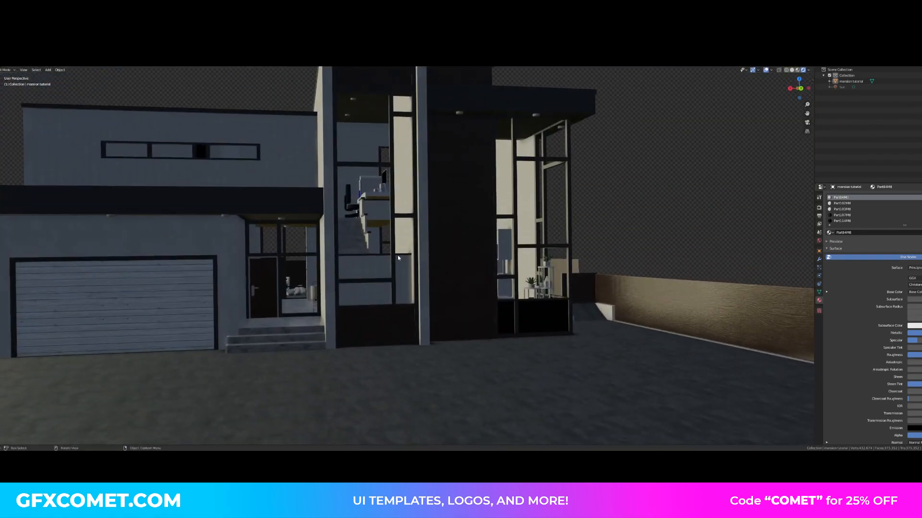
Duplicate the existing sun light and place the copy beside the house
click(819, 241)
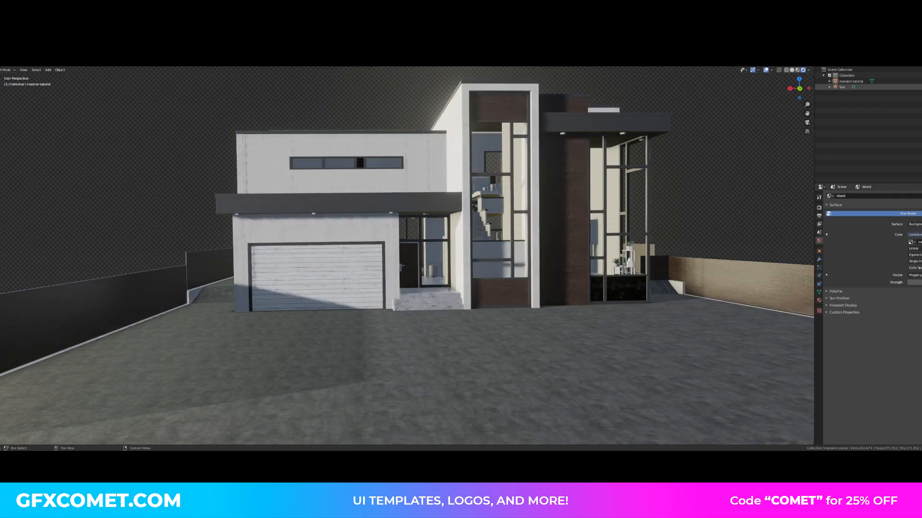
click(842, 87)
scroll(512, 254, down, 5)
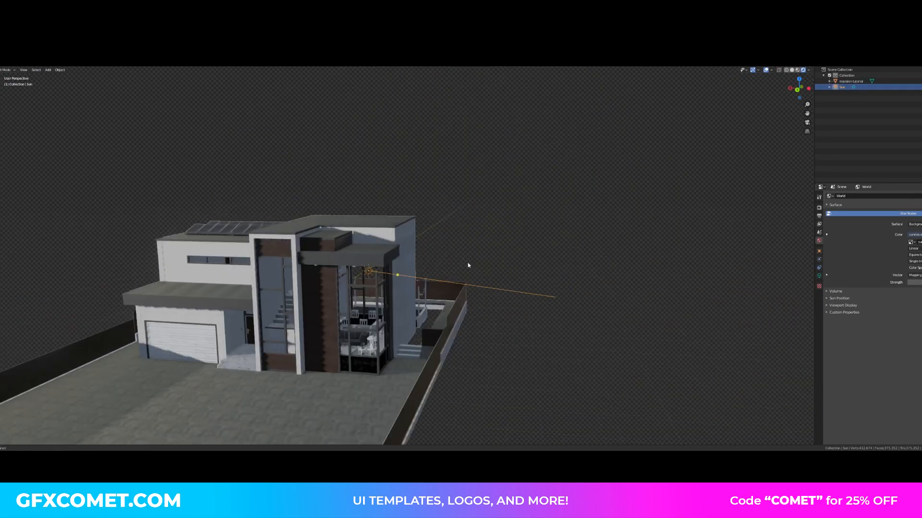
middle_drag(365, 293, 427, 301)
scroll(426, 301, up, 2)
key(shift+d)
click(426, 301)
scroll(427, 307, down, 4)
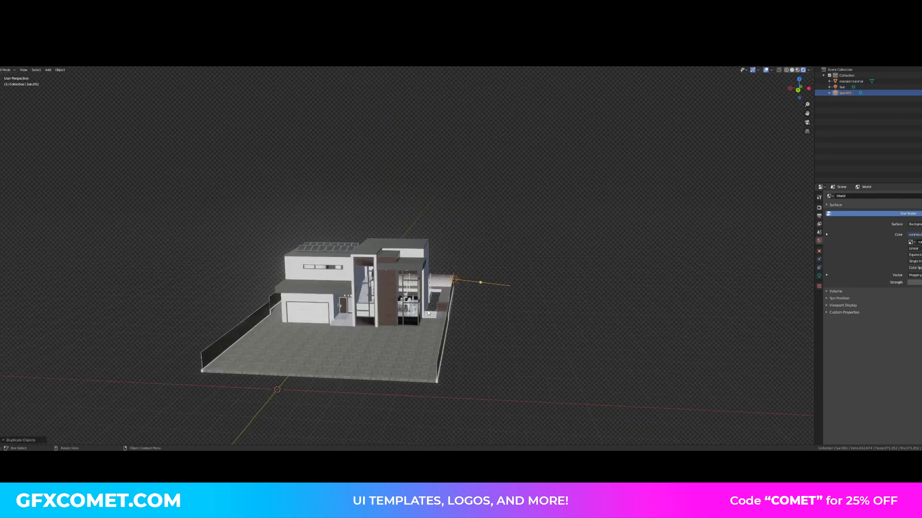
Rotate the duplicated sun to light the front of the house from another direction
key(r)
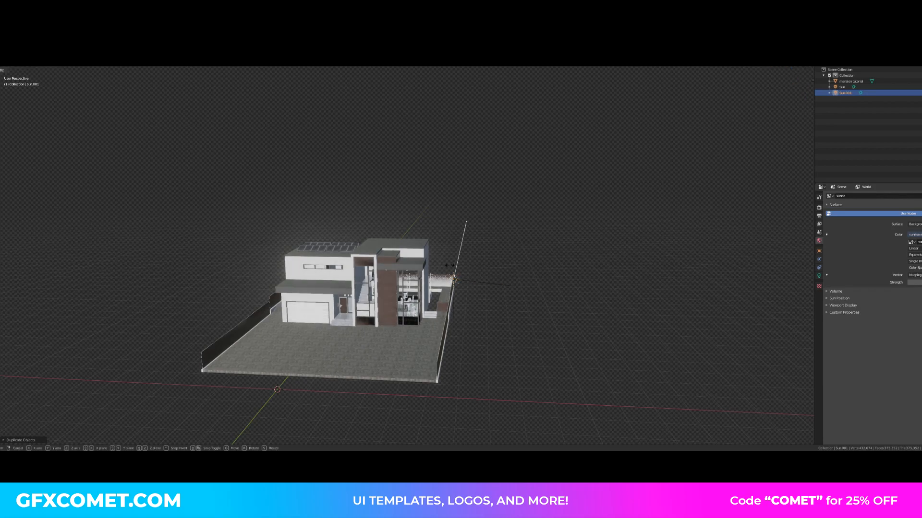
click(424, 295)
middle_drag(424, 294, 395, 345)
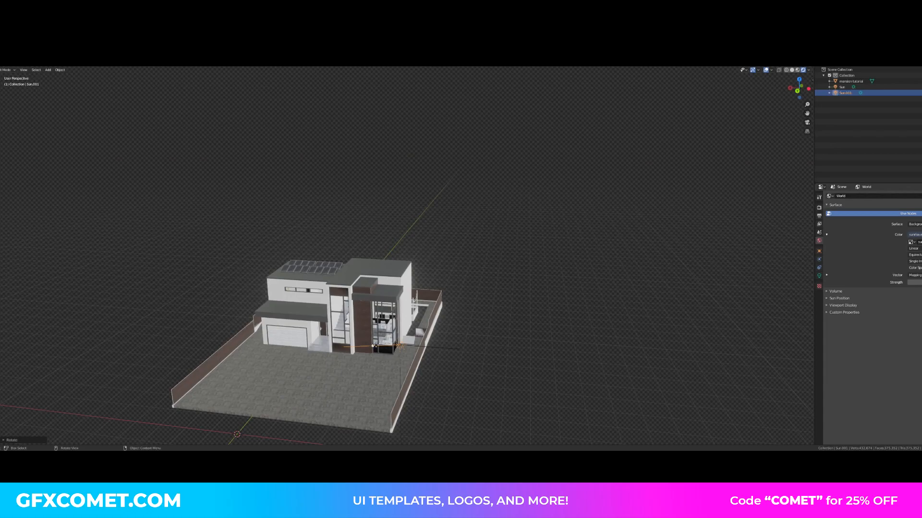
key(r)
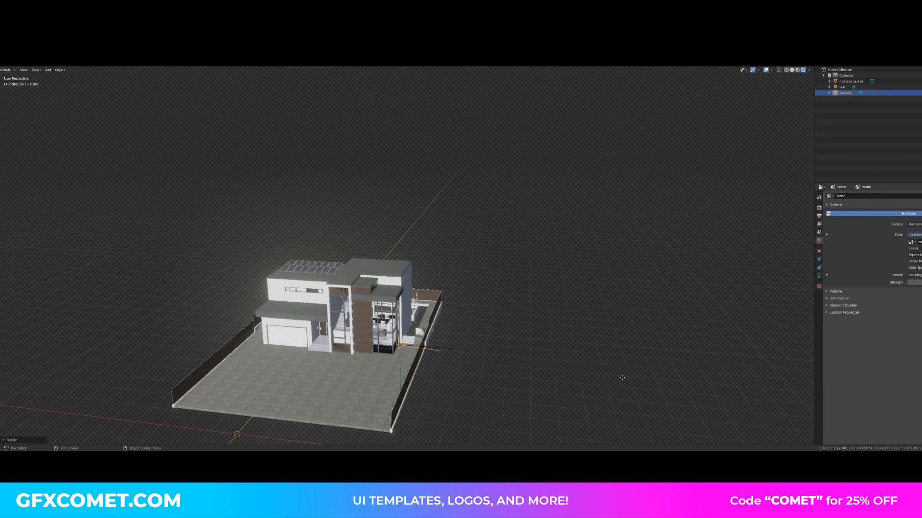
click(356, 339)
scroll(350, 393, up, 8)
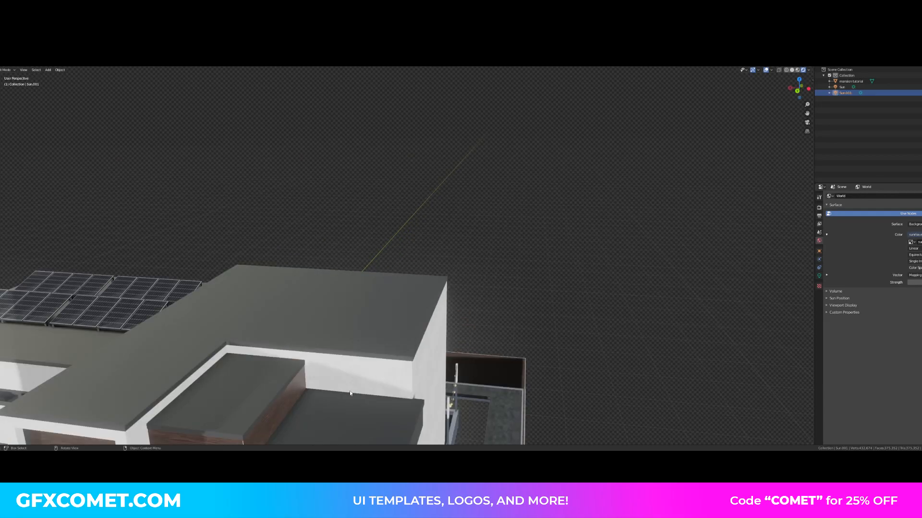
shift+middle_drag(350, 394, 463, 235)
scroll(468, 240, down, 2)
scroll(456, 222, up, 3)
Adjust the duplicated sun's strength and rotate it further so its light falls across the front facade
click(819, 276)
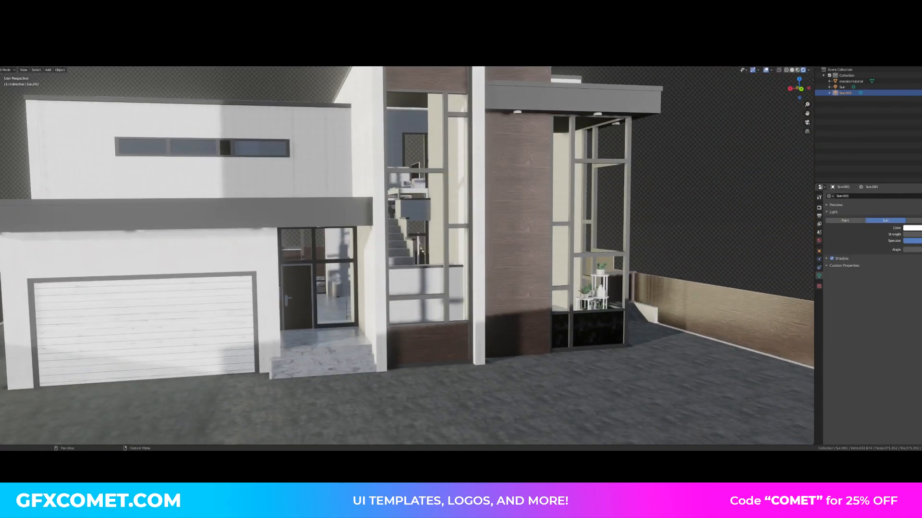
mouse_move(915, 235)
mouse_down()
mouse_move(906, 235)
mouse_move(918, 241)
mouse_up()
key(r)
click(638, 207)
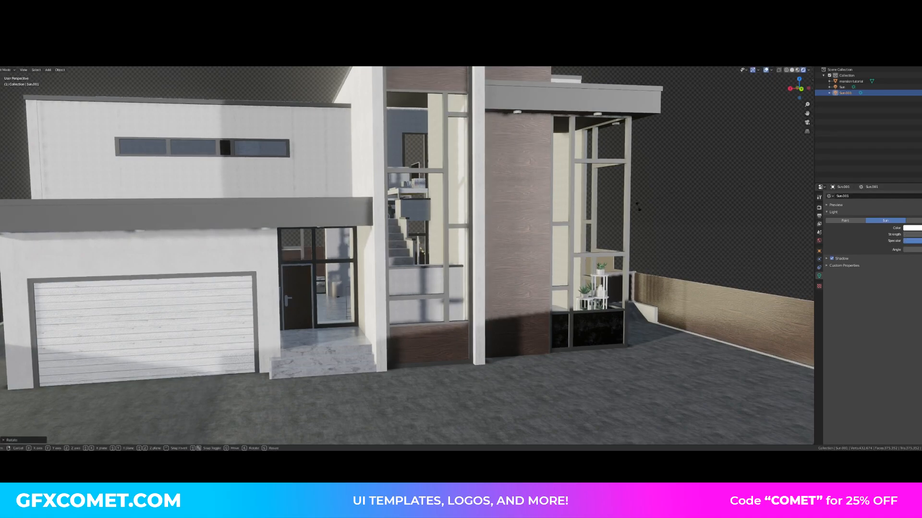
scroll(509, 210, down, 6)
key(r)
click(236, 299)
key(r)
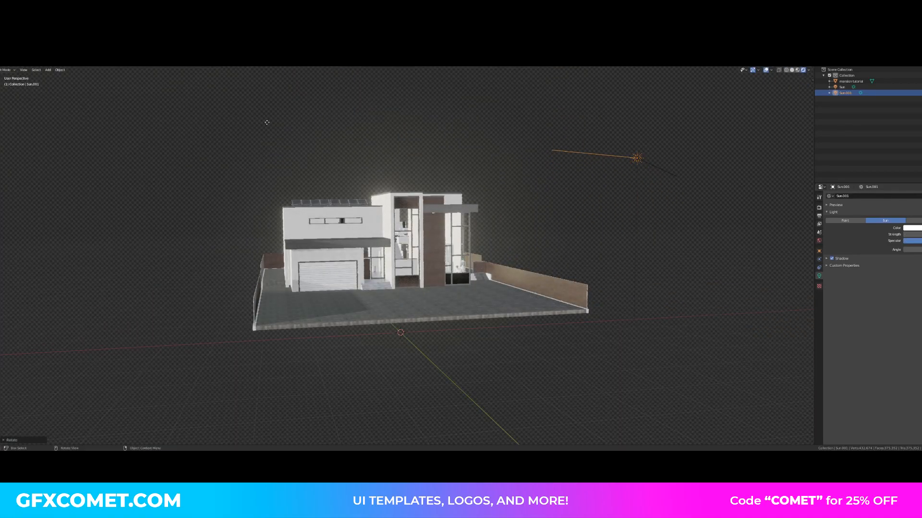
click(265, 175)
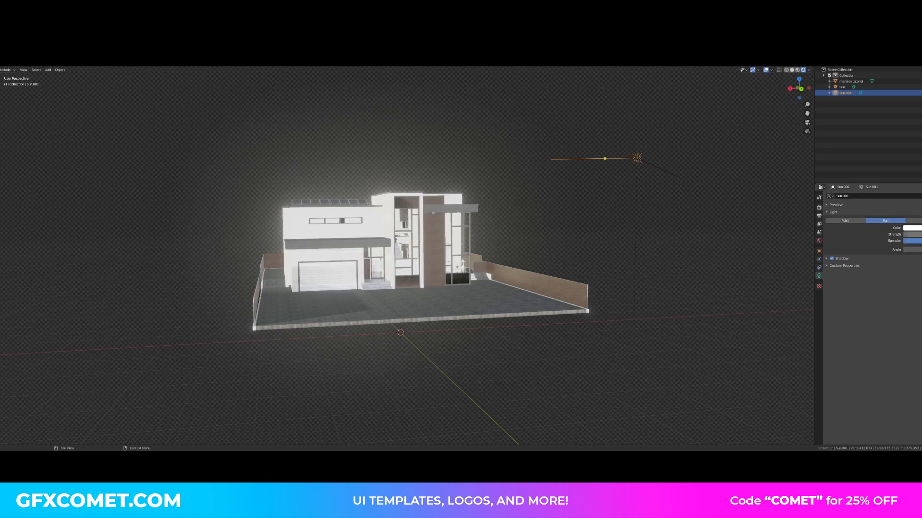
Save the file and re-aim the duplicated sun downward at the front of the house
scroll(403, 236, up, 10)
scroll(403, 236, down, 10)
key(ctrl+s)
drag(371, 130, 650, 235)
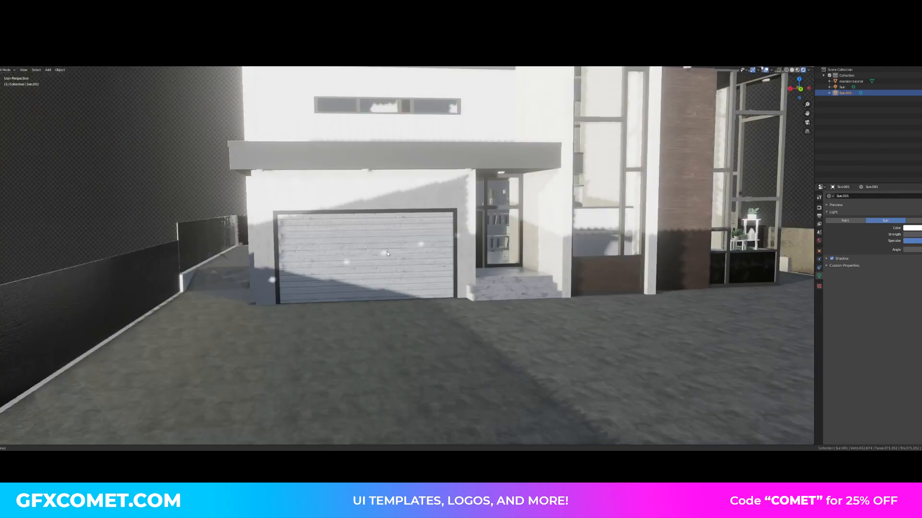
scroll(647, 156, down, 10)
drag(647, 156, 555, 200)
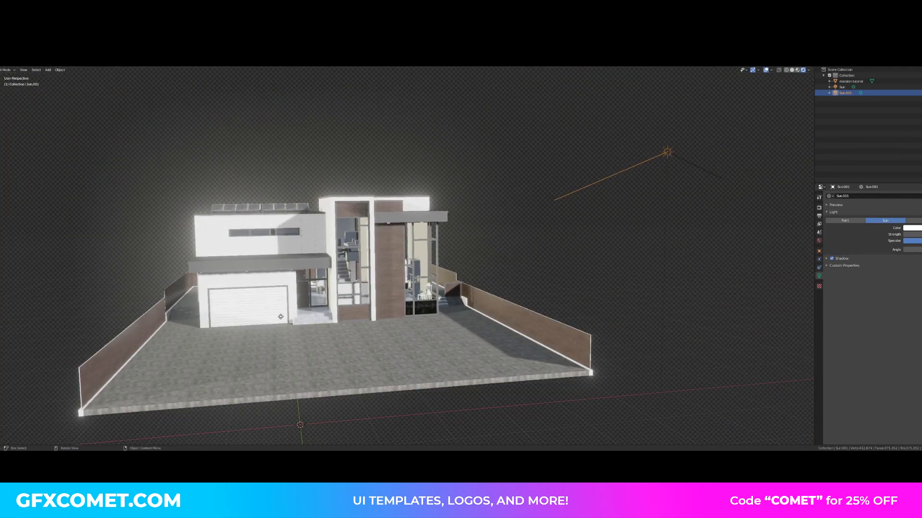
Select a face of the wood facade, lower its material's specular value to remove the shine, and save the file
scroll(528, 211, up, 5)
middle_drag(432, 269, 458, 245)
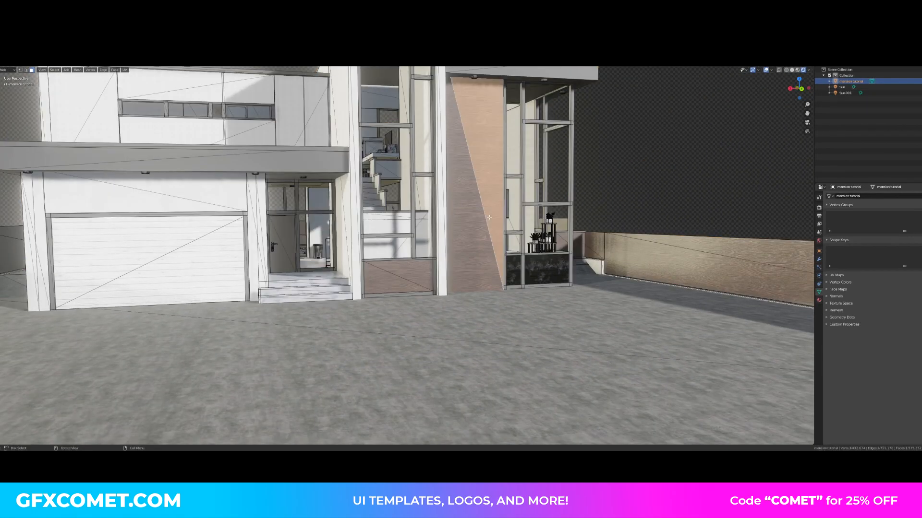
click(458, 246)
mouse_move(920, 341)
mouse_down()
mouse_move(908, 340)
mouse_move(918, 355)
mouse_up()
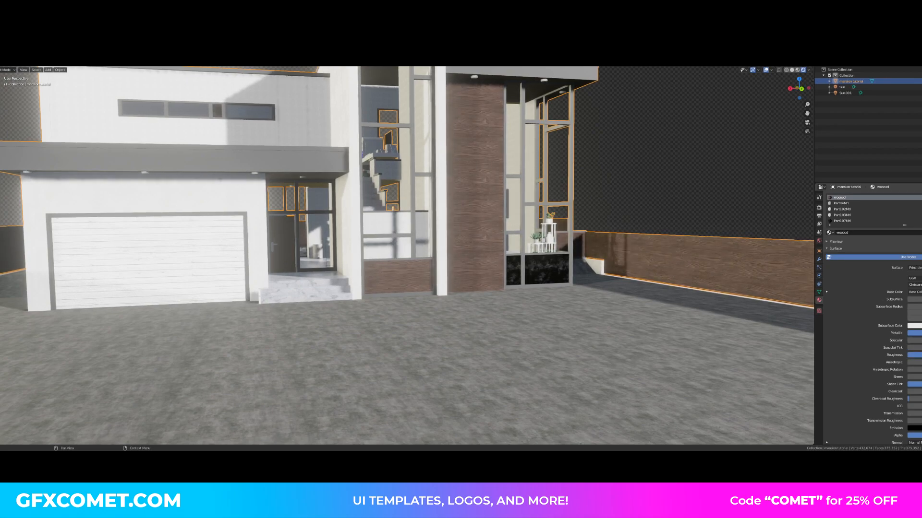
key(ctrl+s)
Select a face of a spotlight under the roof overhang and change its material's surface to an Emission shader
click(845, 93)
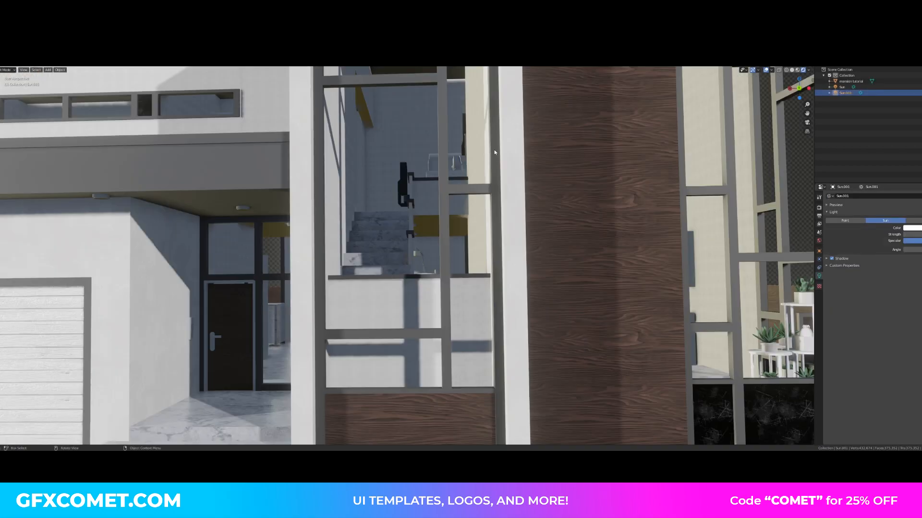
scroll(501, 151, down, 4)
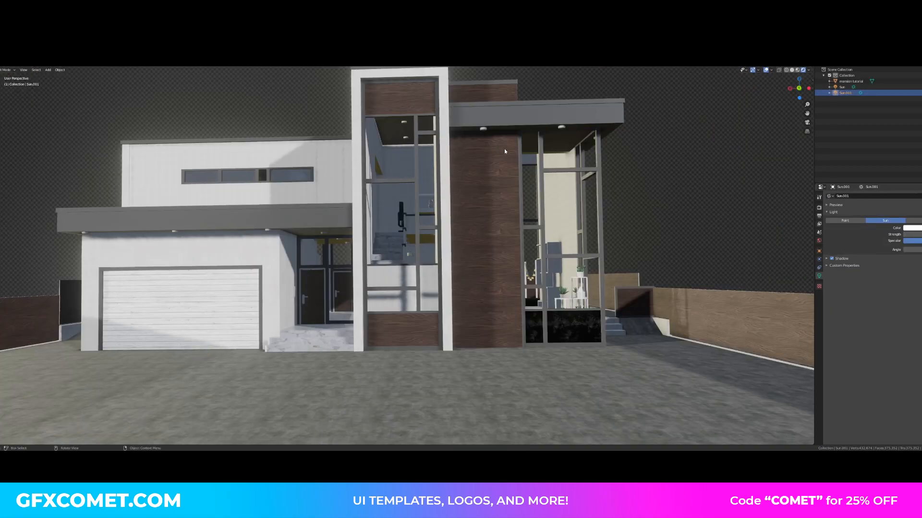
click(505, 142)
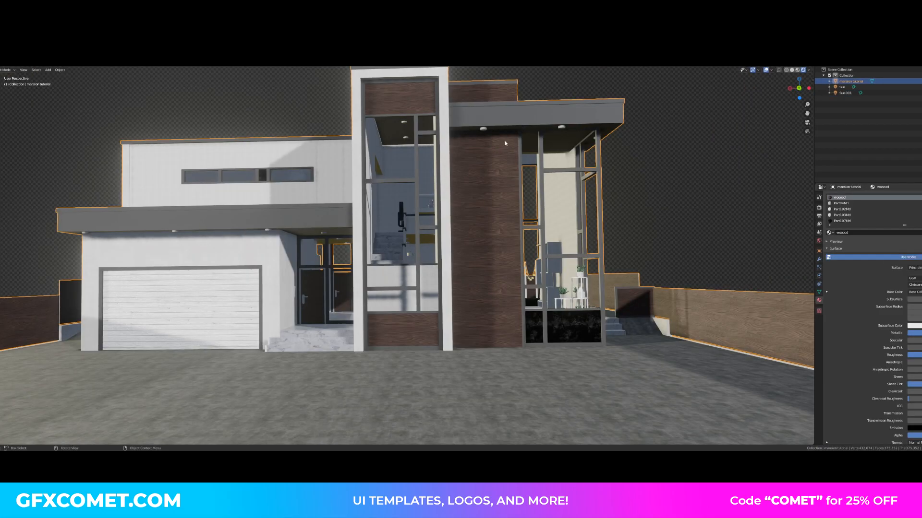
key(Tab)
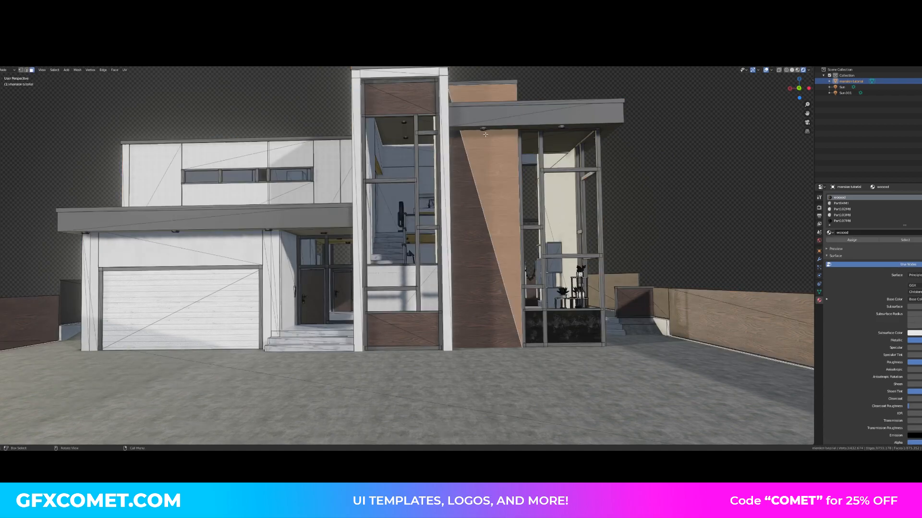
click(484, 129)
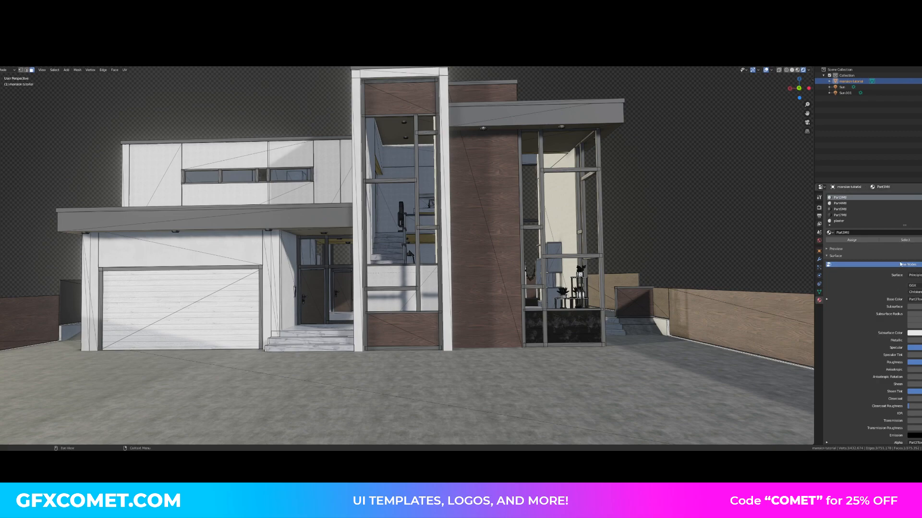
click(914, 275)
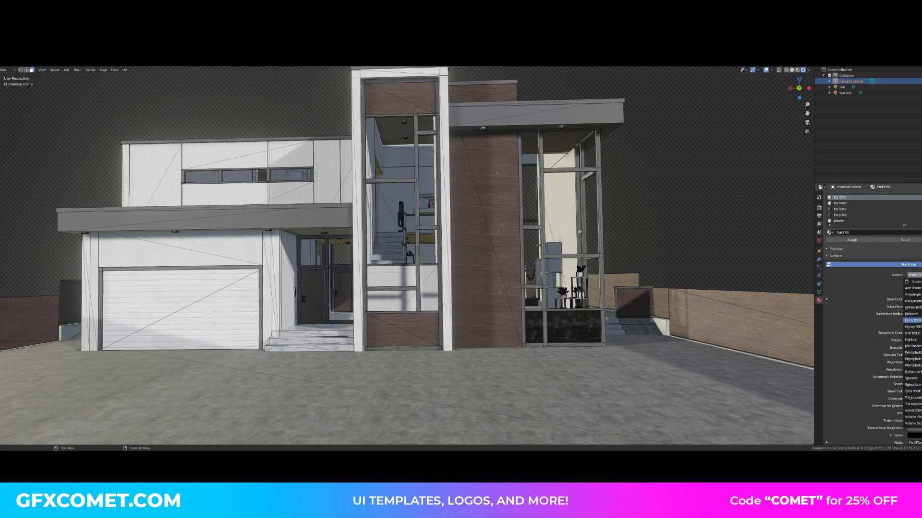
click(911, 314)
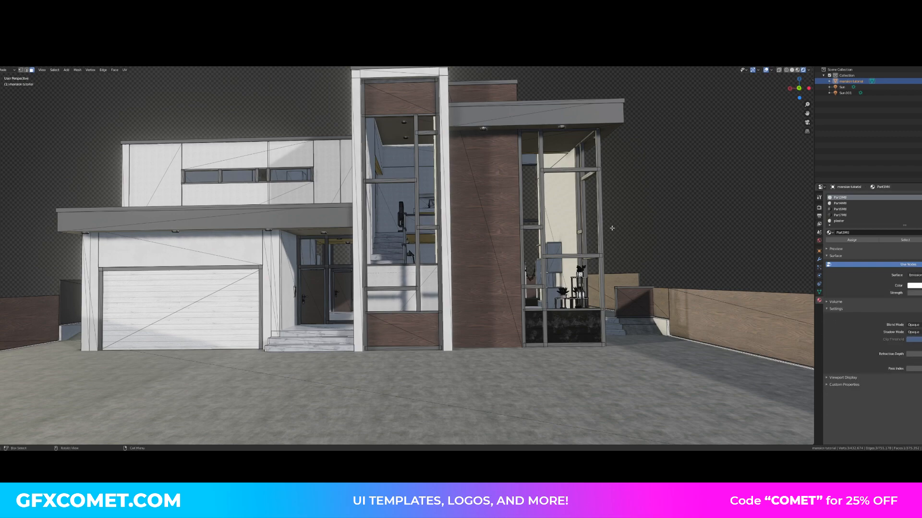
key(Tab)
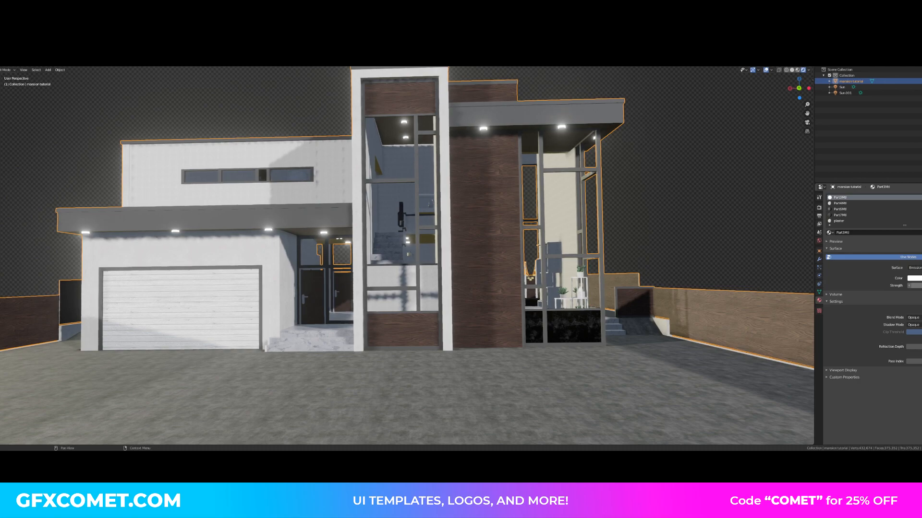
Walk around the front of the house to examine the glowing spotlights, and open the render and world settings
key(shift+grave)
key(s)
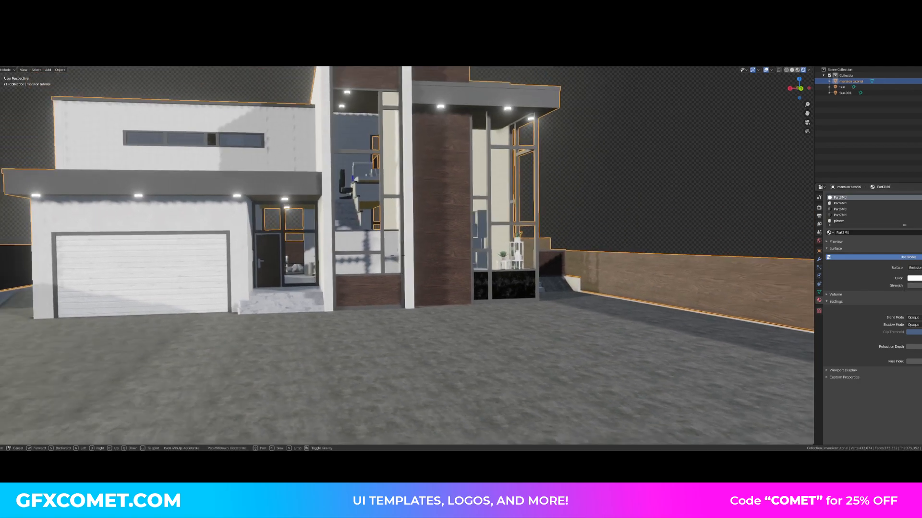
key(w)
key(s)
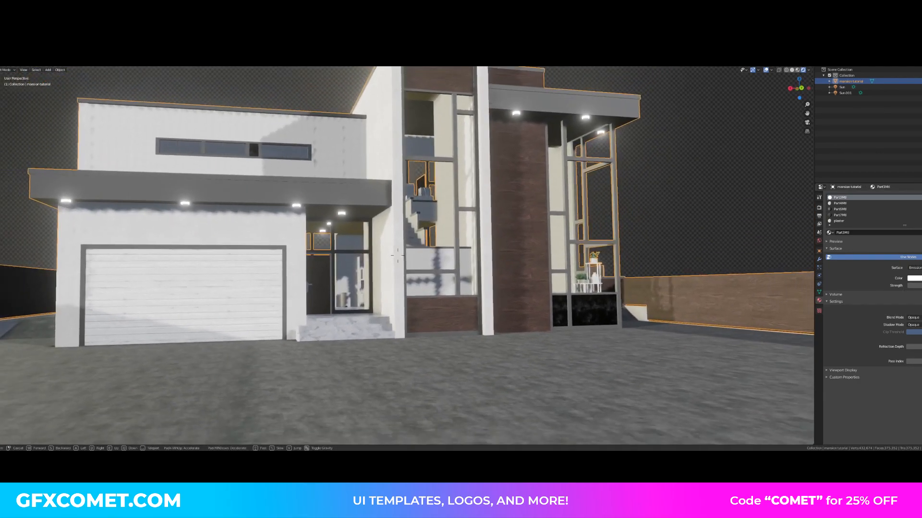
click(398, 256)
click(819, 208)
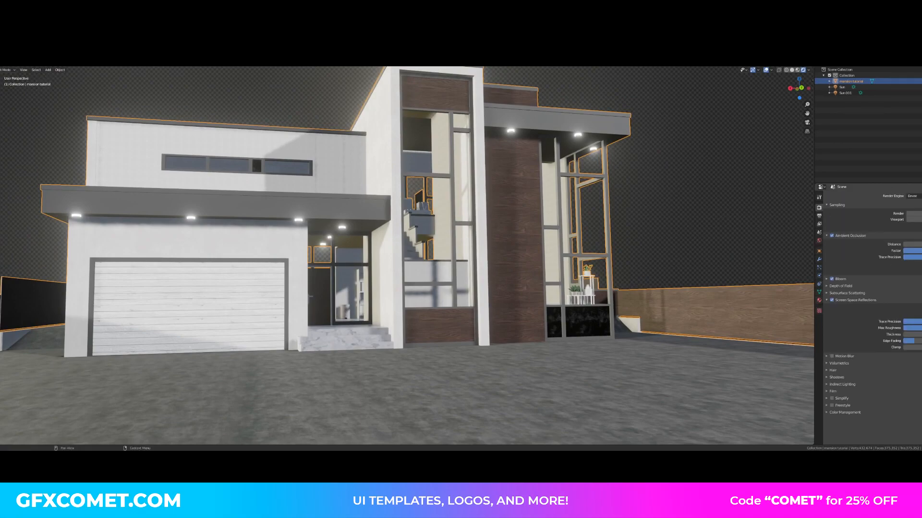
click(820, 241)
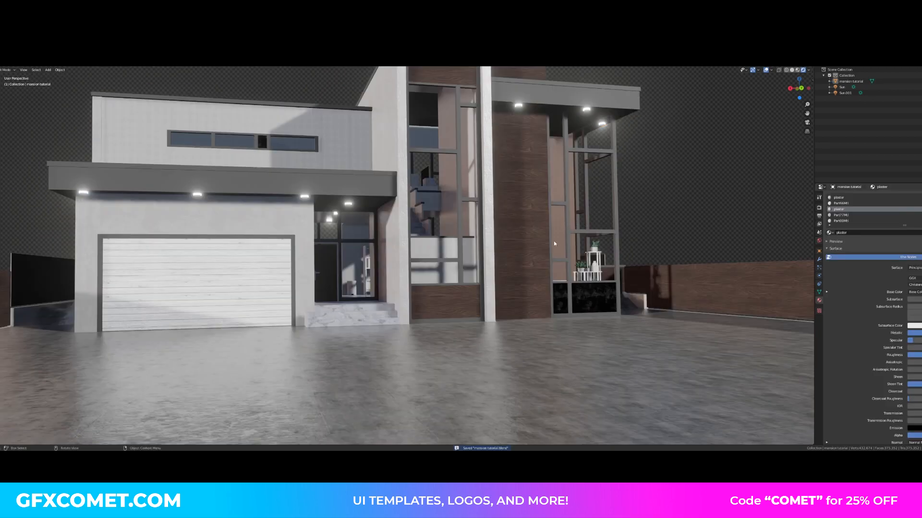
Add a camera, align it to the current view and move it back until the whole house front is framed
key(shift+a)
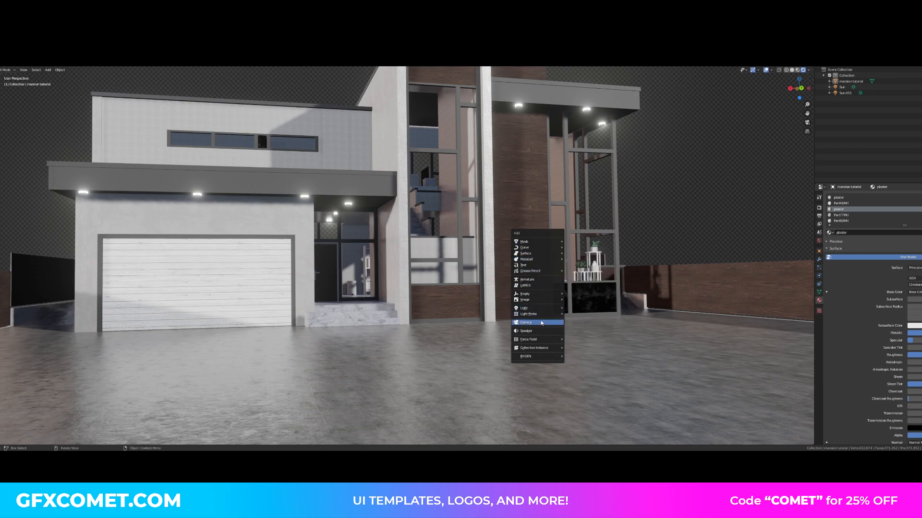
click(541, 323)
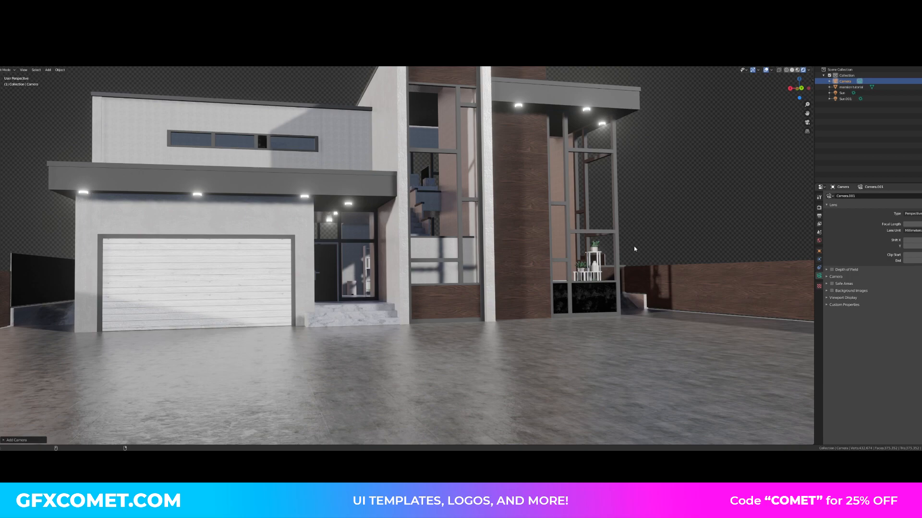
key(ctrl+alt+KP_0)
scroll(498, 231, up, 2)
key(shift+grave)
key(s)
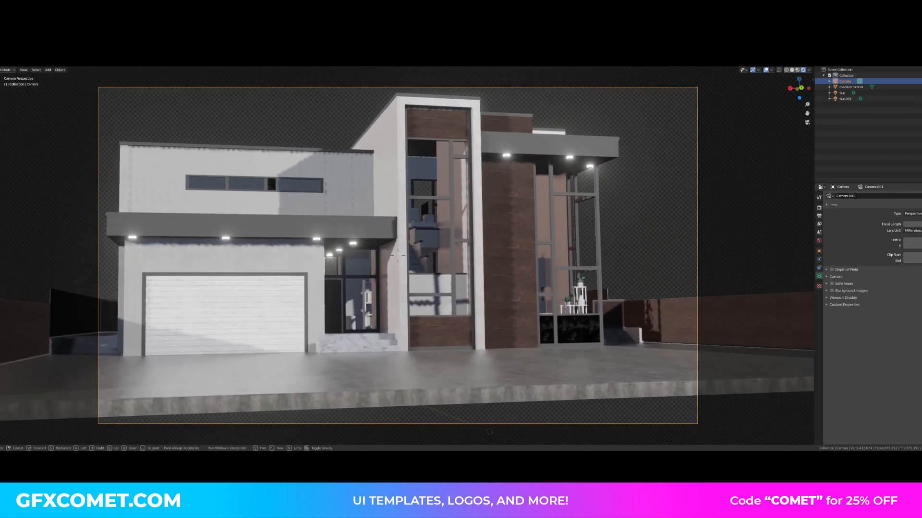
click(487, 233)
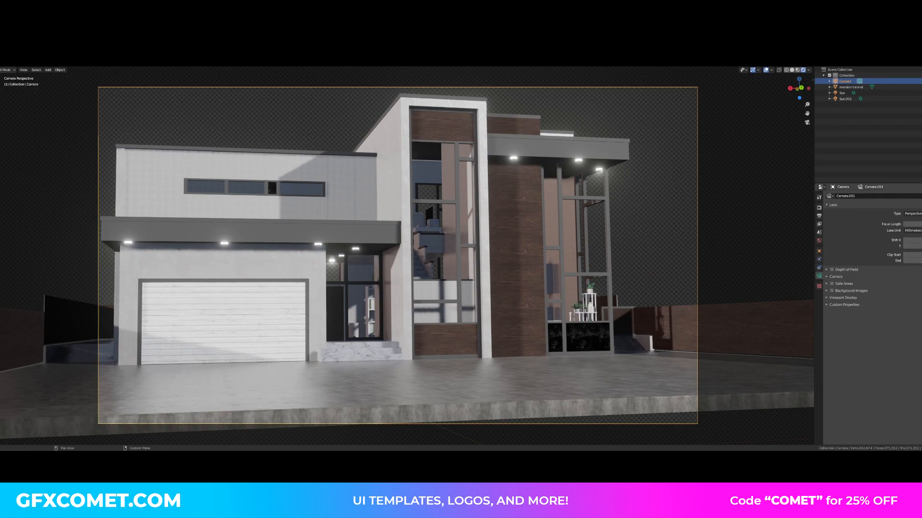
Adjust the camera's focal length, walk the camera to a new angle framing the whole house front, and save the file
drag(916, 225, 905, 224)
key(shift+grave)
key(w)
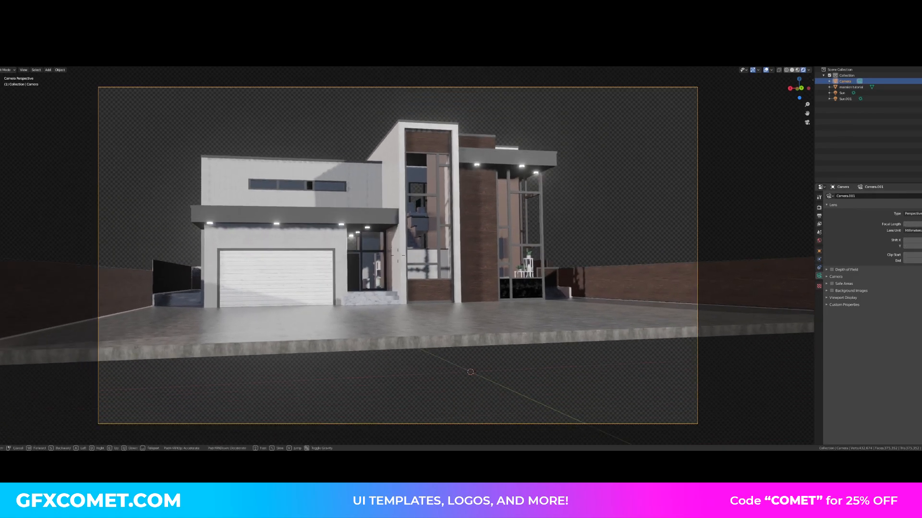
key(s)
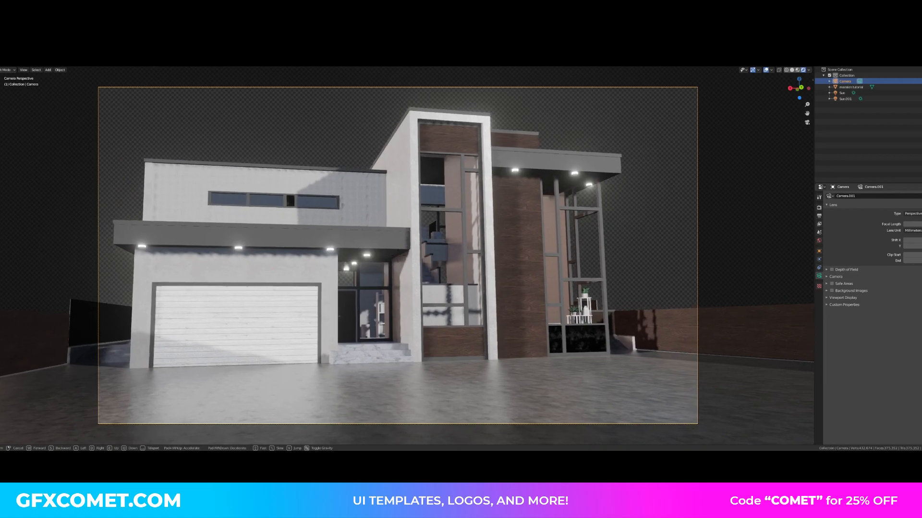
key(d)
key(d)
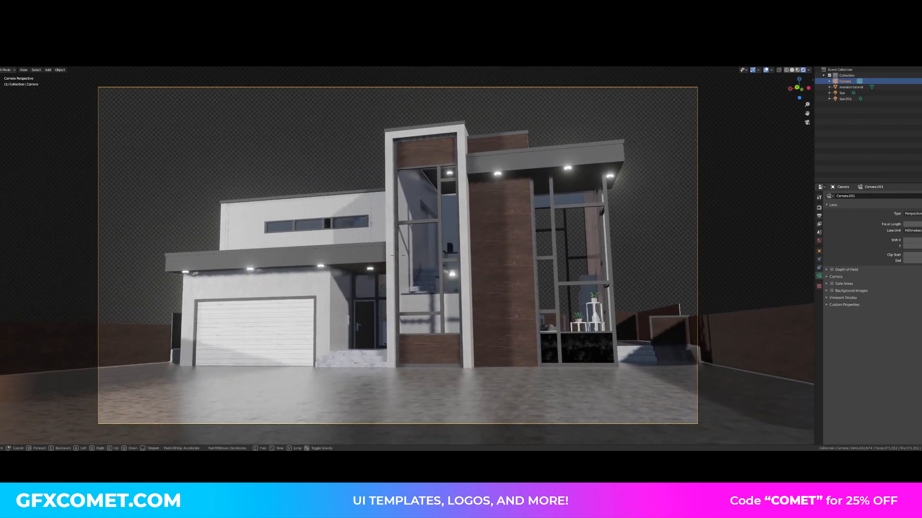
key(d)
key(d)
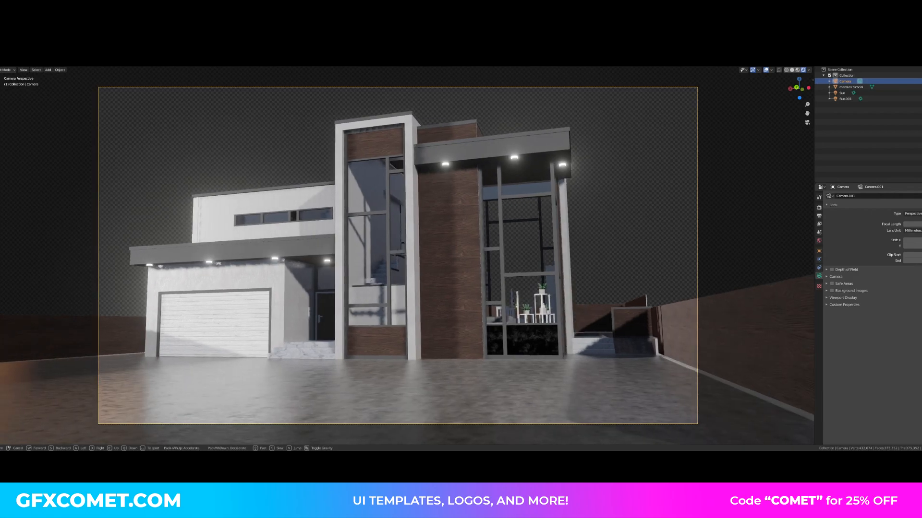
key(a)
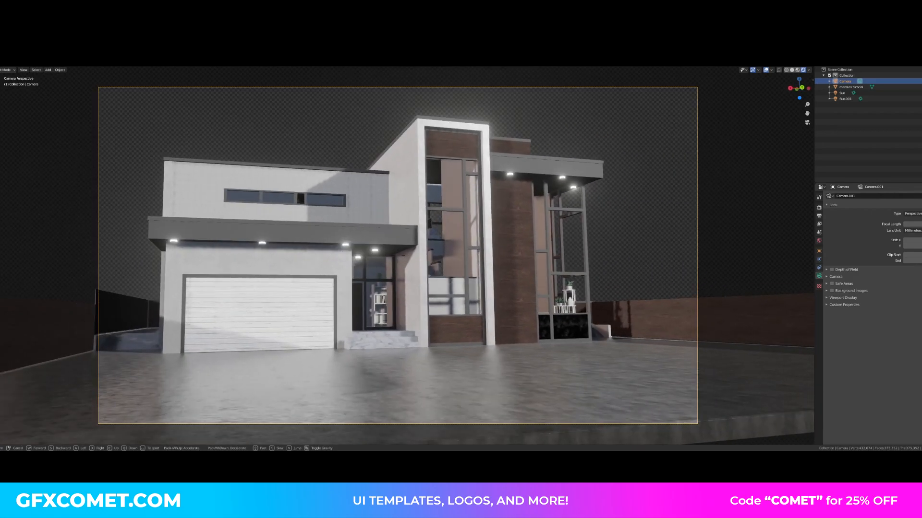
key(d)
key(w)
key(d)
key(a)
click(727, 308)
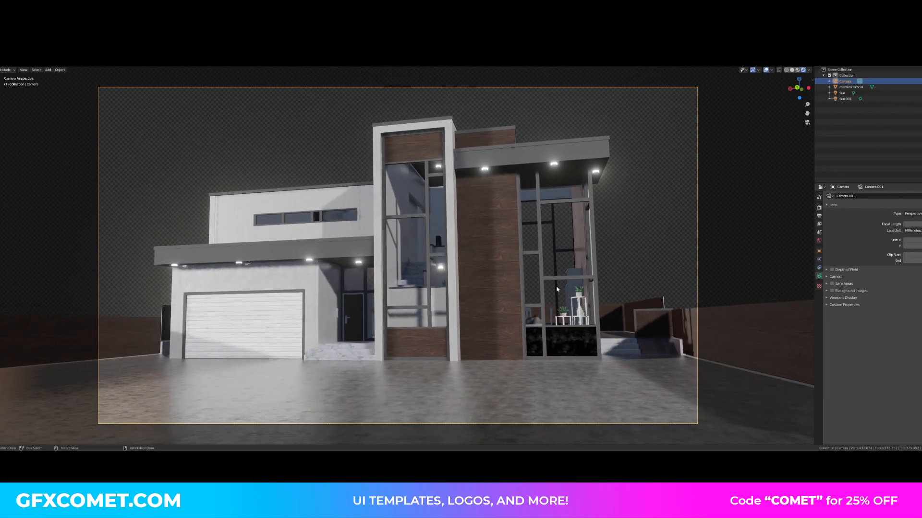
scroll(727, 308, up, 1)
key(ctrl+s)
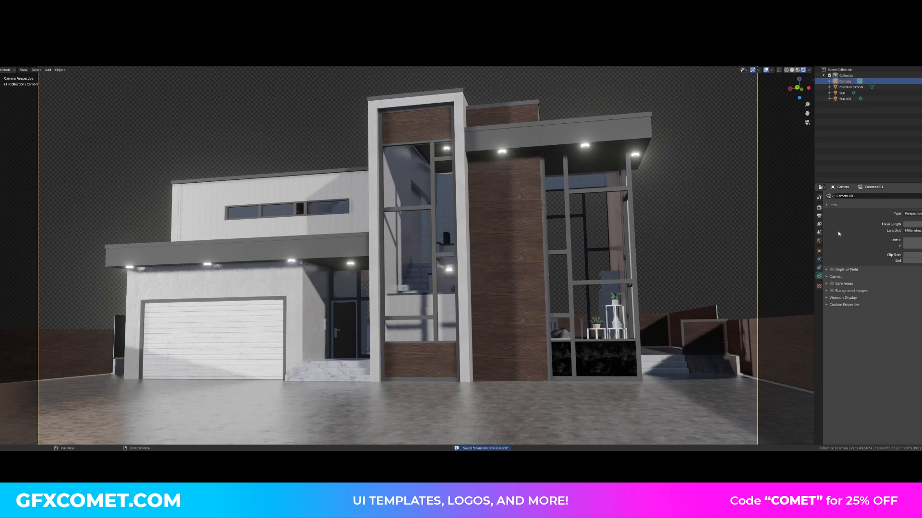
Add SSGI to the scene with the SSGI for Eevee add-on and set its SSR thickness to 500 m
key(n)
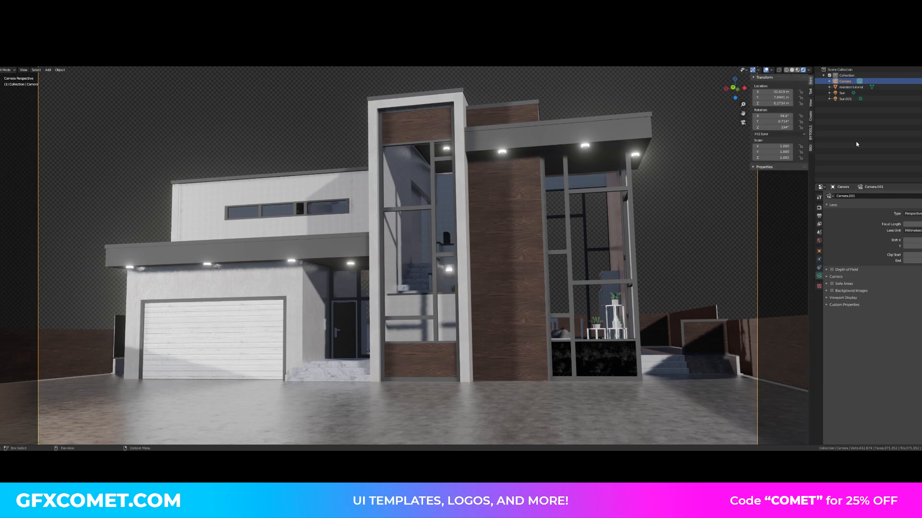
click(810, 148)
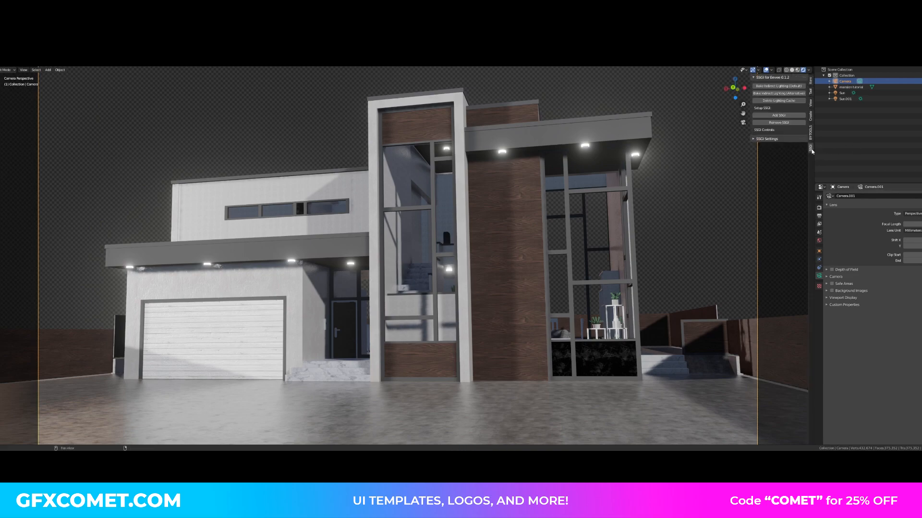
click(782, 116)
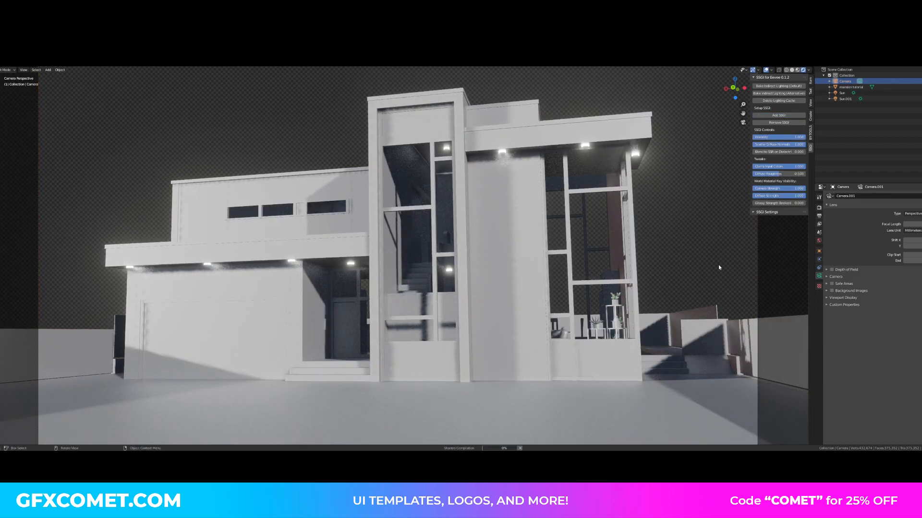
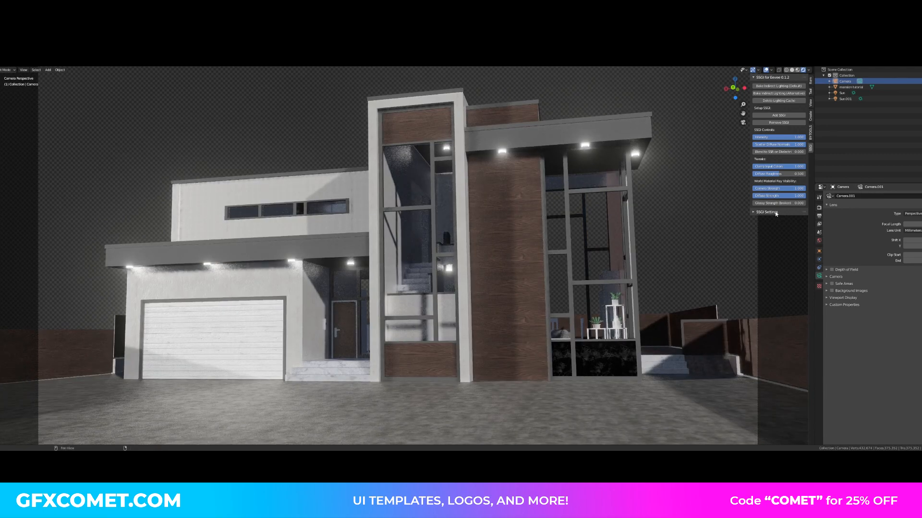
click(767, 212)
click(791, 264)
text(50)
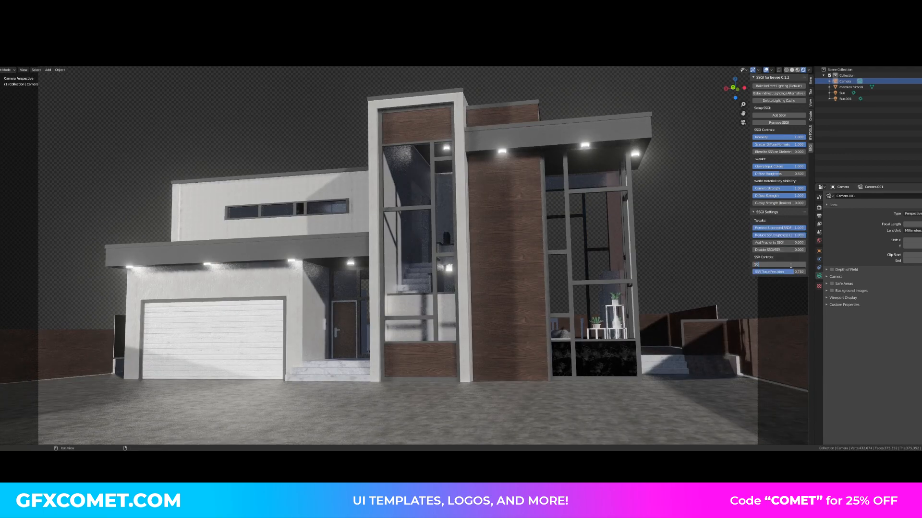
text(0)
key(Return)
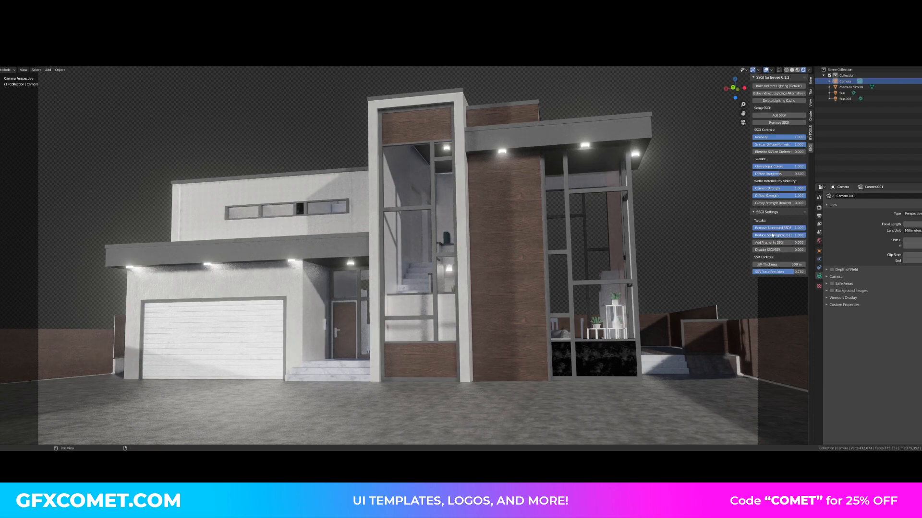
Raise the Add Fresnel to SSGI setting to 1.000 after trying a lower value
mouse_move(787, 228)
mouse_down()
mouse_move(779, 229)
mouse_move(796, 228)
mouse_move(779, 243)
mouse_up()
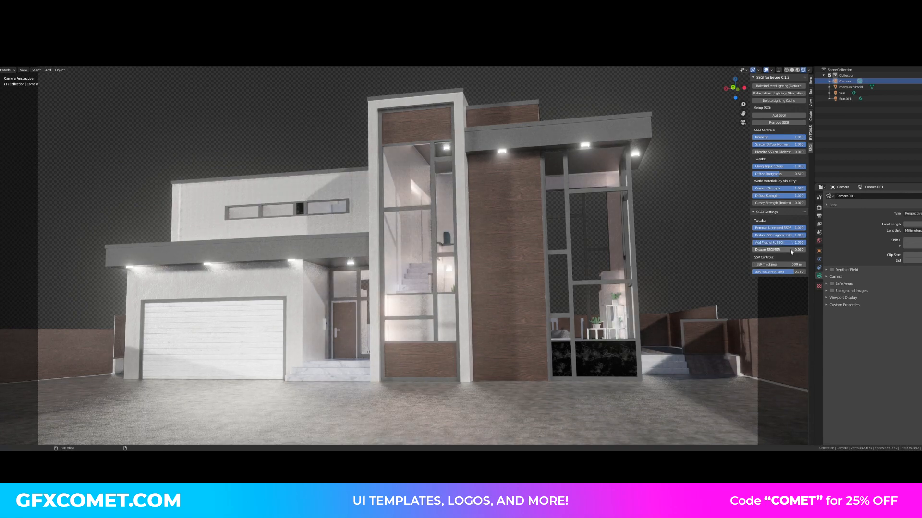
drag(794, 242, 779, 243)
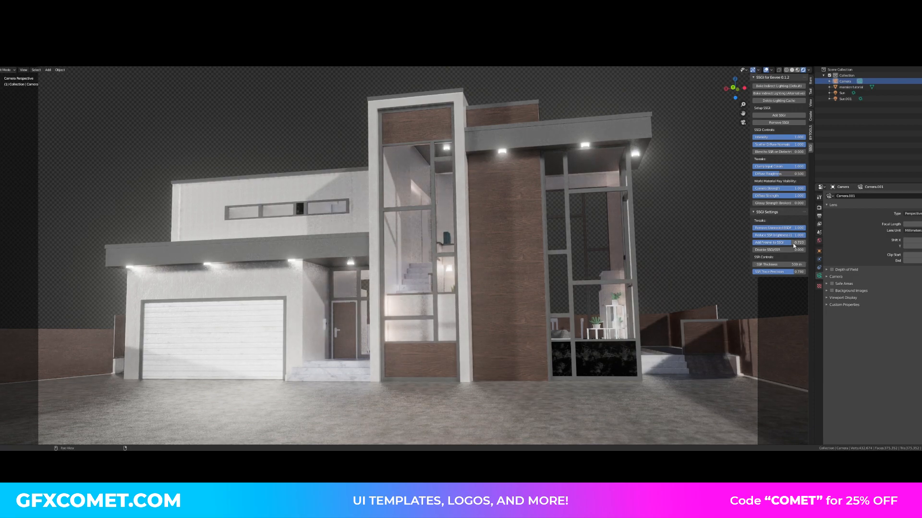
drag(790, 243, 796, 244)
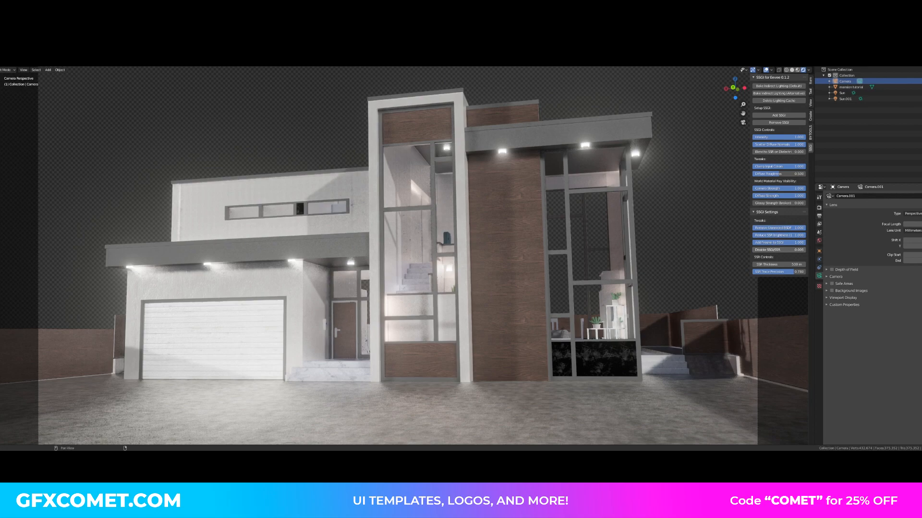
Compare the scene with SSGI/SSR disabled and enabled again, and with Clamp Input Color at 0.000 and back at 1.000
drag(787, 249, 807, 252)
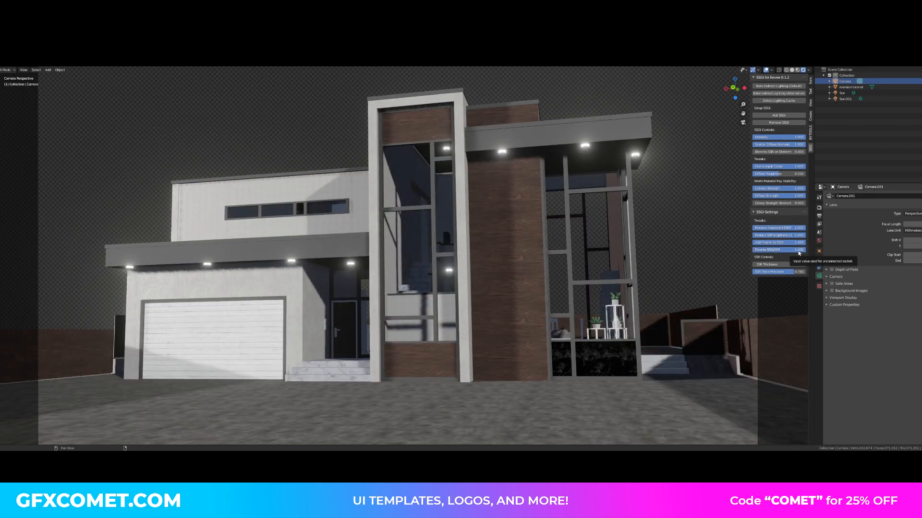
drag(799, 253, 757, 251)
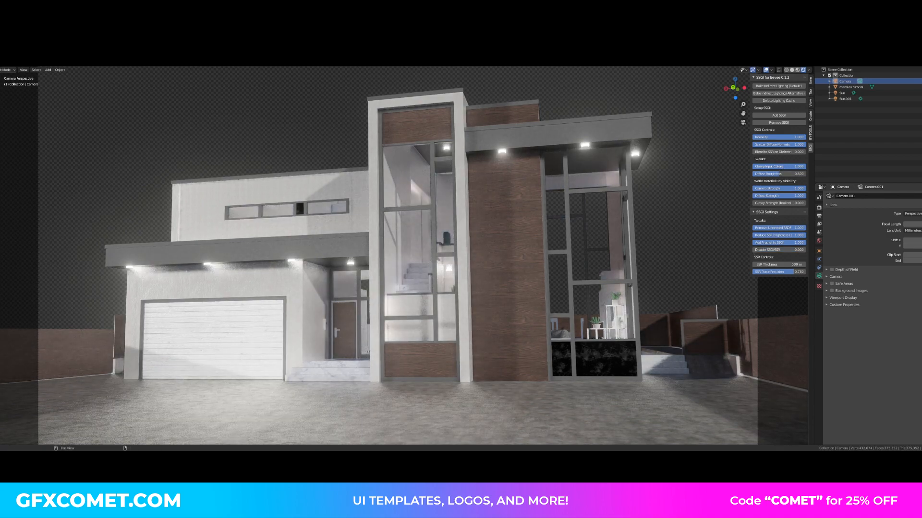
drag(797, 167, 731, 176)
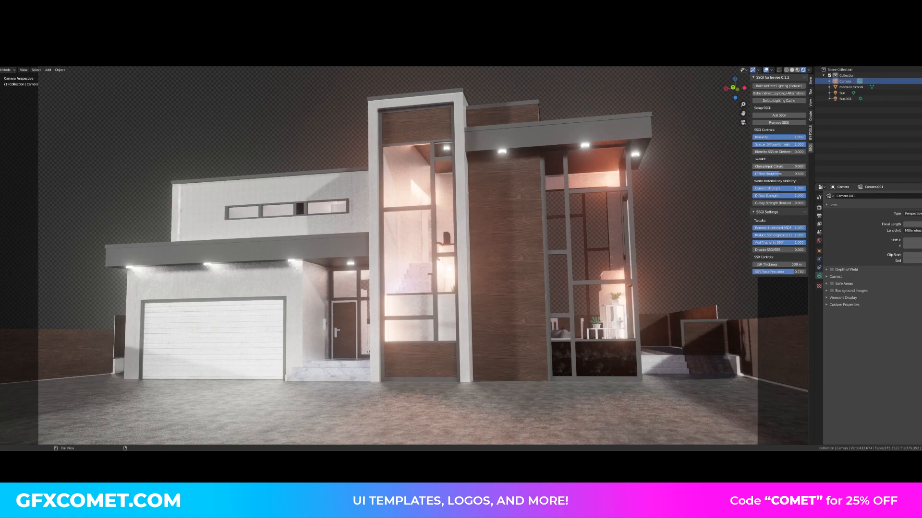
drag(759, 167, 805, 167)
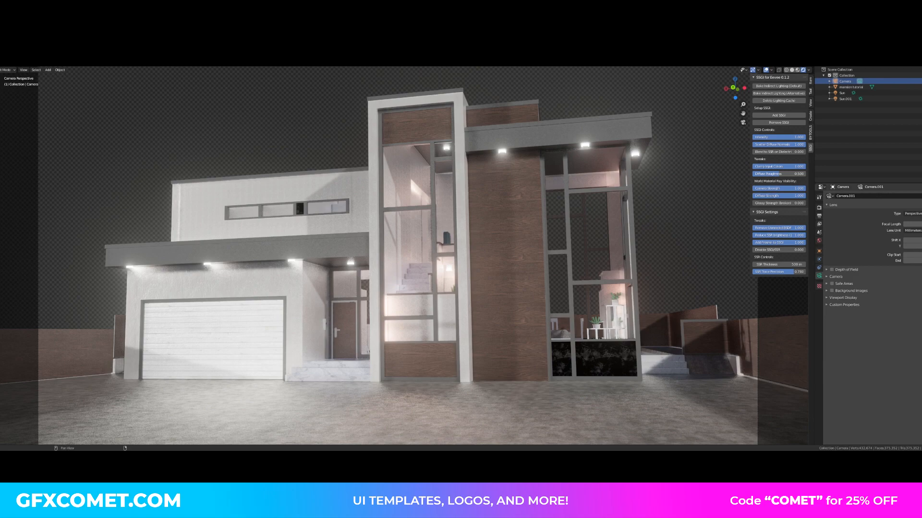
Set the SSGI Diffuse Roughness to 1.000 and the dielectric SSR blend to 0.400, then save the file
drag(778, 174, 805, 174)
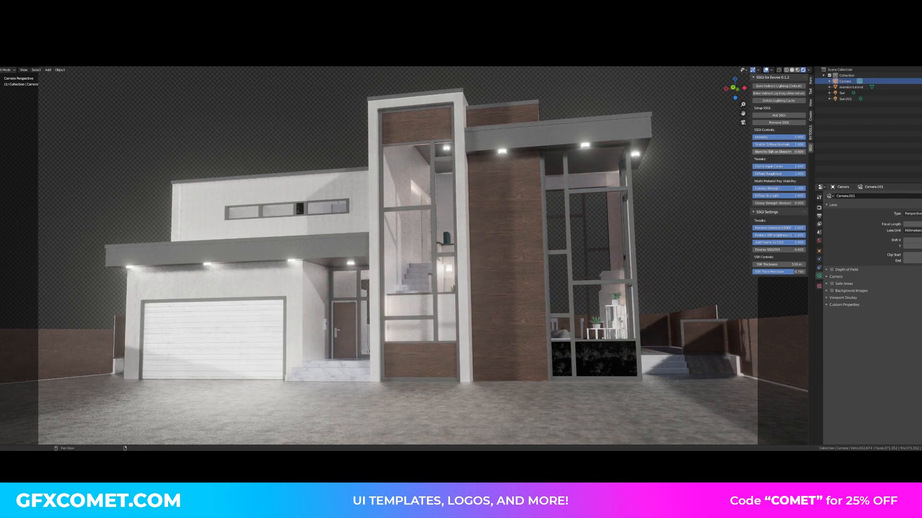
drag(779, 152, 804, 152)
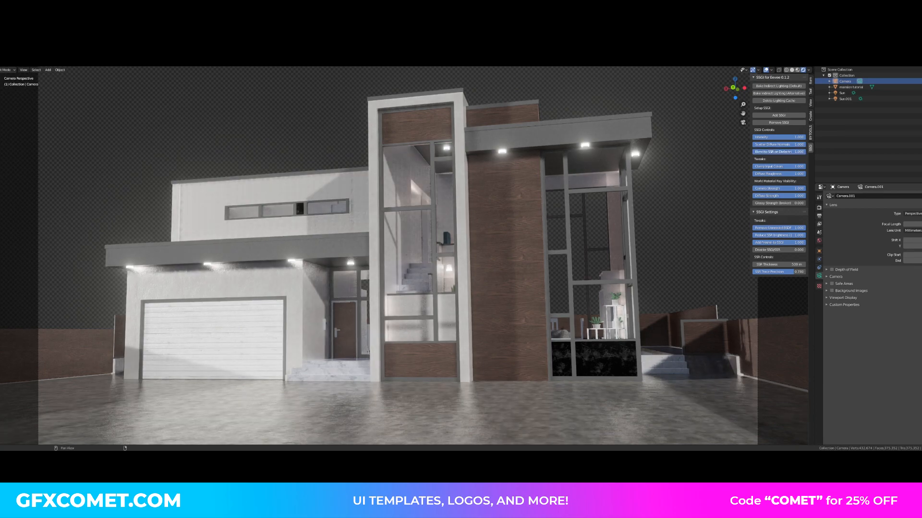
drag(804, 152, 753, 151)
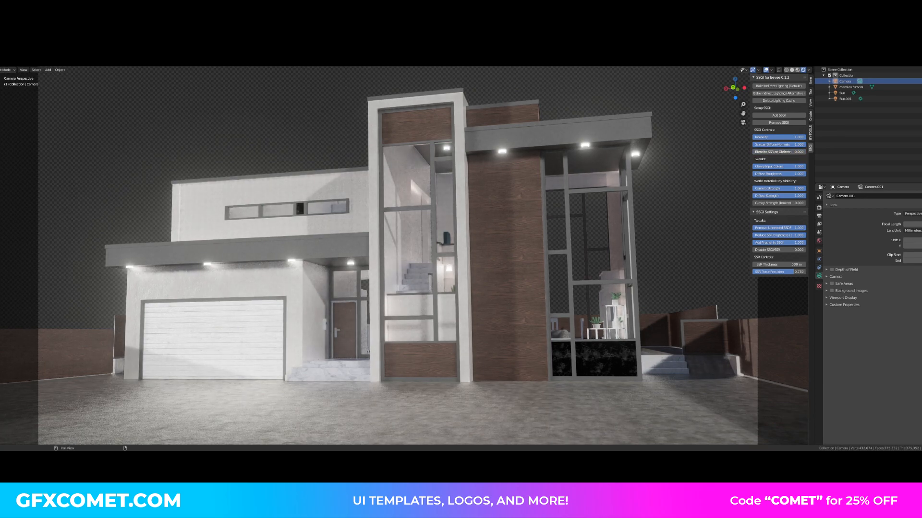
key(Return)
key(ctrl+s)
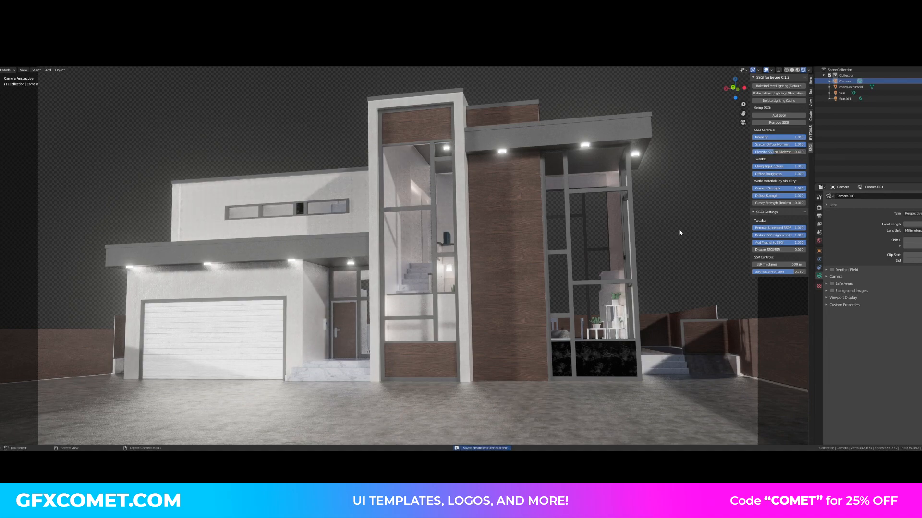
Hide both sun lights so only the spotlights and world light the house, and close the SSGI settings
click(921, 93)
click(920, 99)
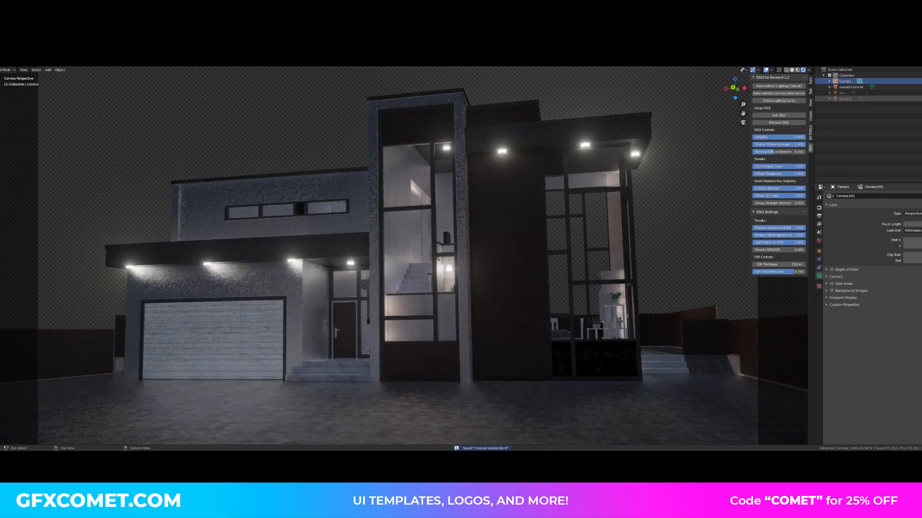
key(ctrl+b)
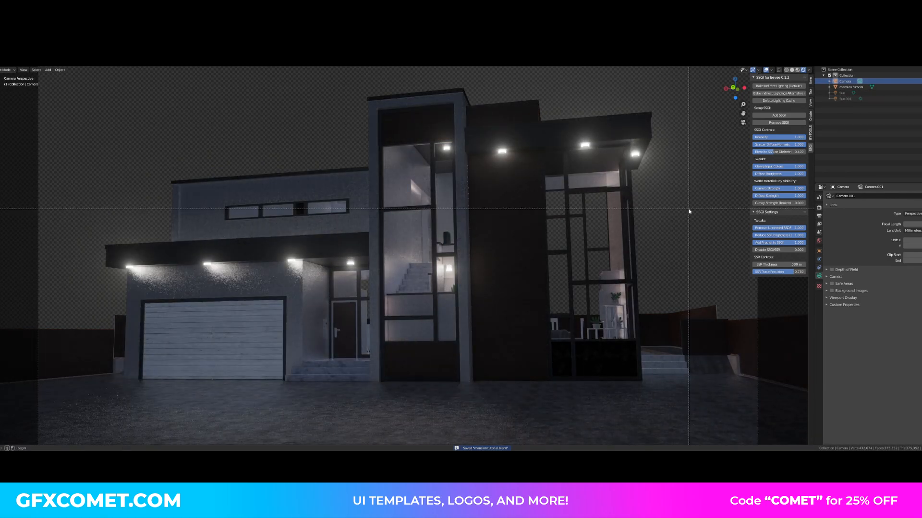
key(Escape)
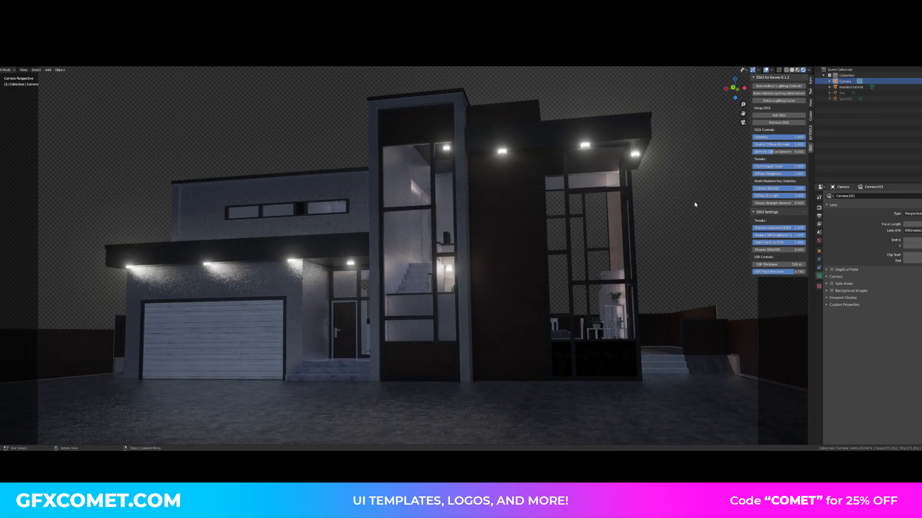
key(n)
Expand the world's Background surface settings, adjust its strength and choose a different environment image
click(819, 240)
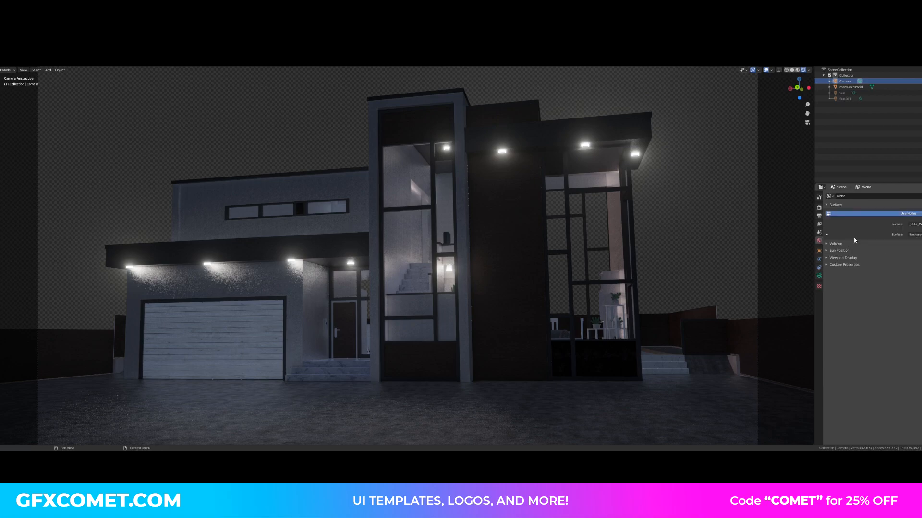
click(826, 234)
mouse_move(916, 290)
mouse_down()
mouse_move(908, 290)
mouse_move(916, 290)
mouse_up()
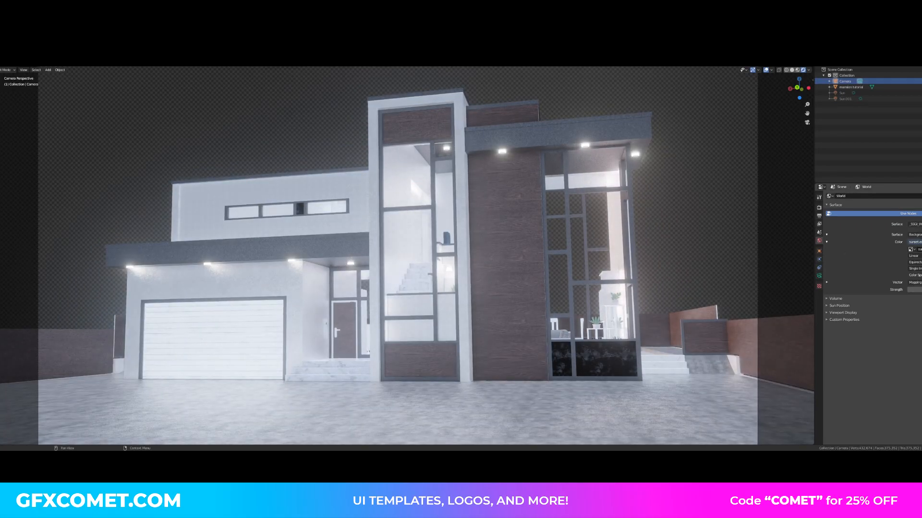
click(920, 249)
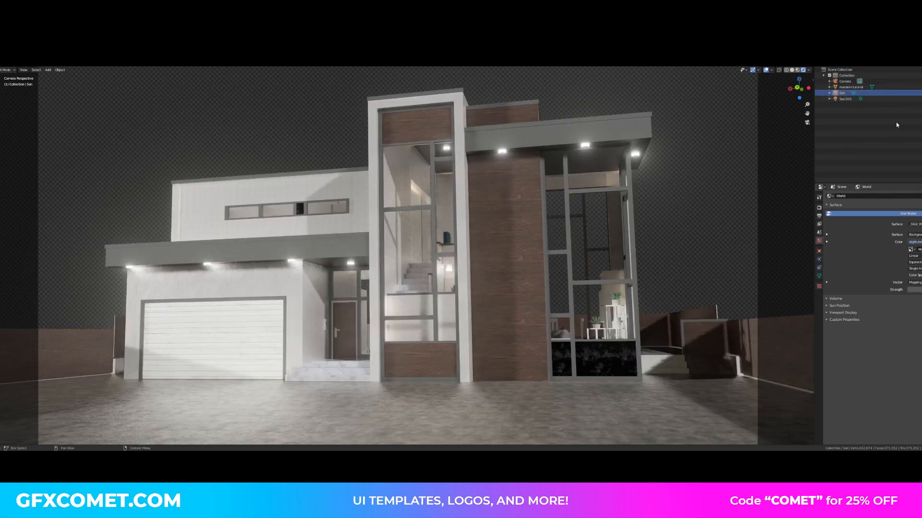
Hide the second sun light and rotate the first one to change how light falls on the facade
click(919, 99)
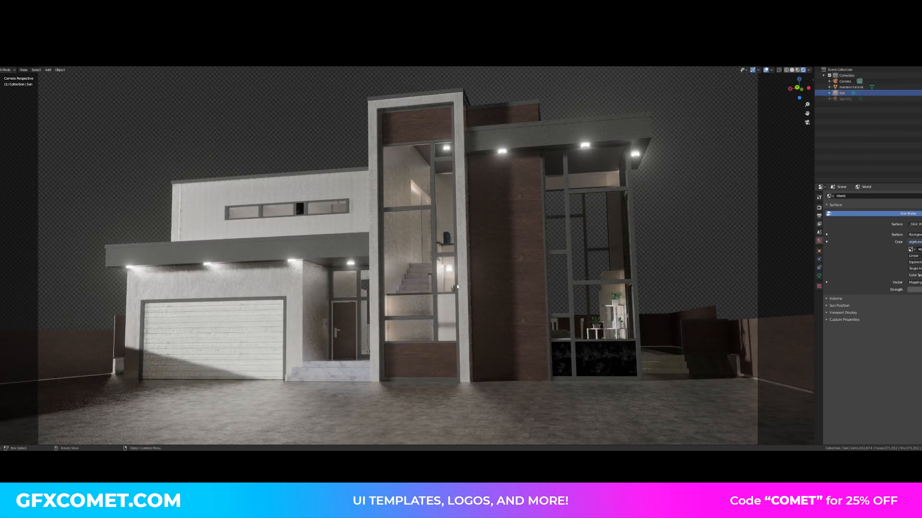
key(r)
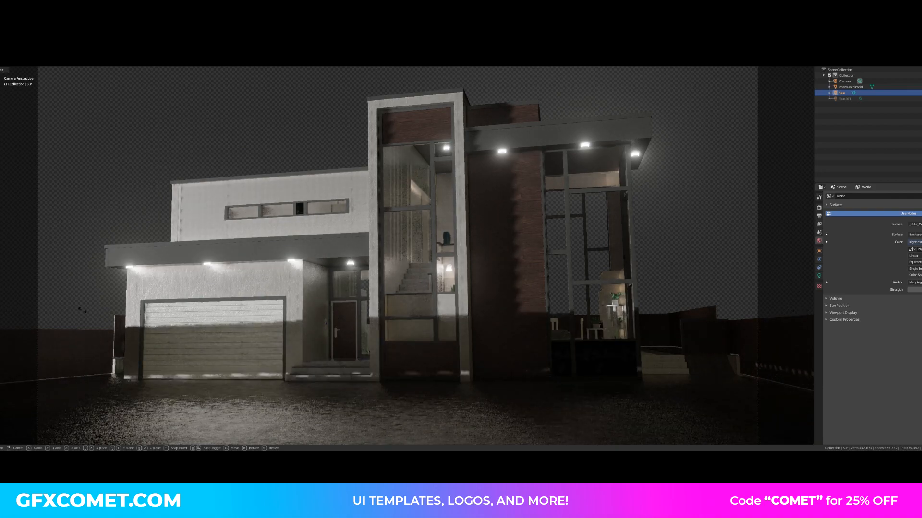
click(216, 331)
key(r)
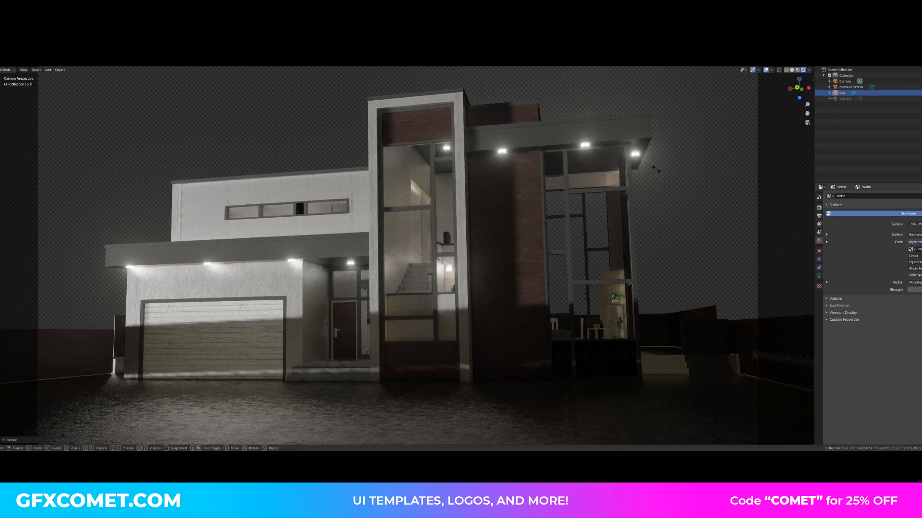
click(499, 240)
Leave the camera view to re-aim the sun light at the house, and return to the camera view
key(KP_0)
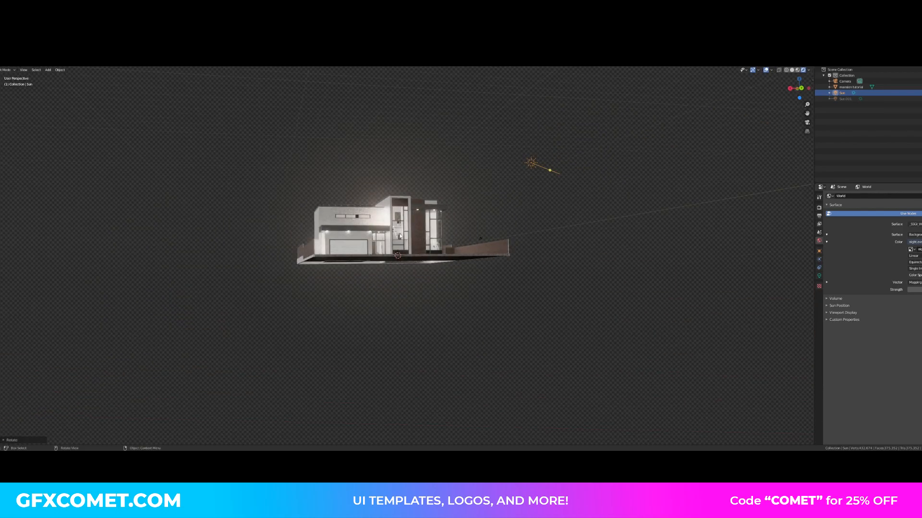
middle_drag(415, 235, 364, 264)
drag(581, 228, 242, 94)
key(KP_0)
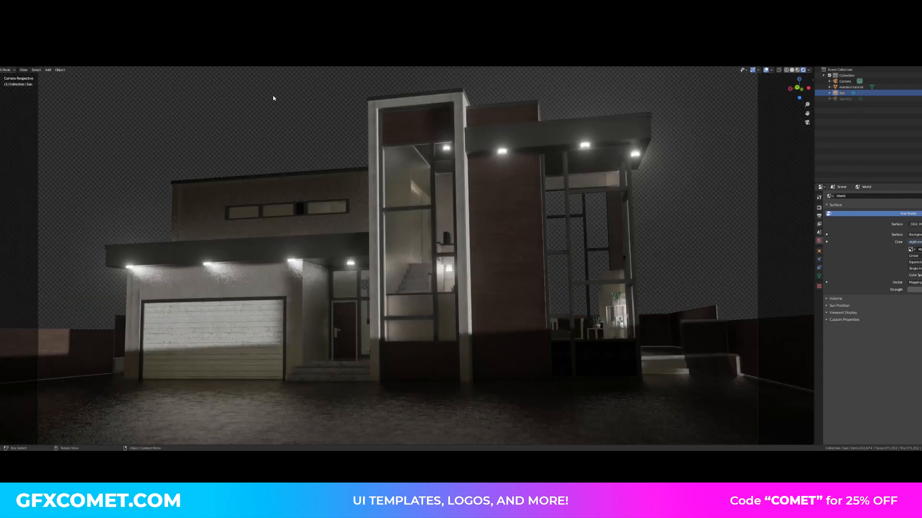
Rotate the first sun light so it lights the facade, adjust its strength, and save the file
key(r)
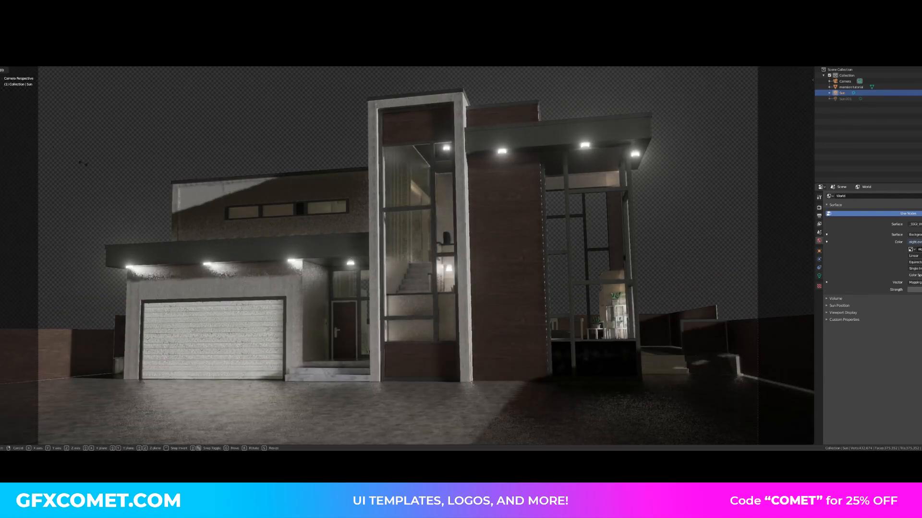
click(814, 276)
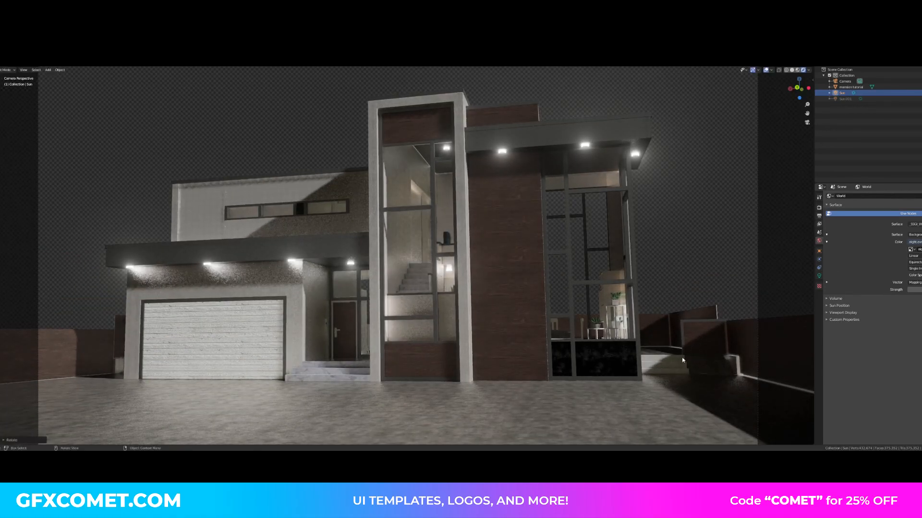
click(819, 276)
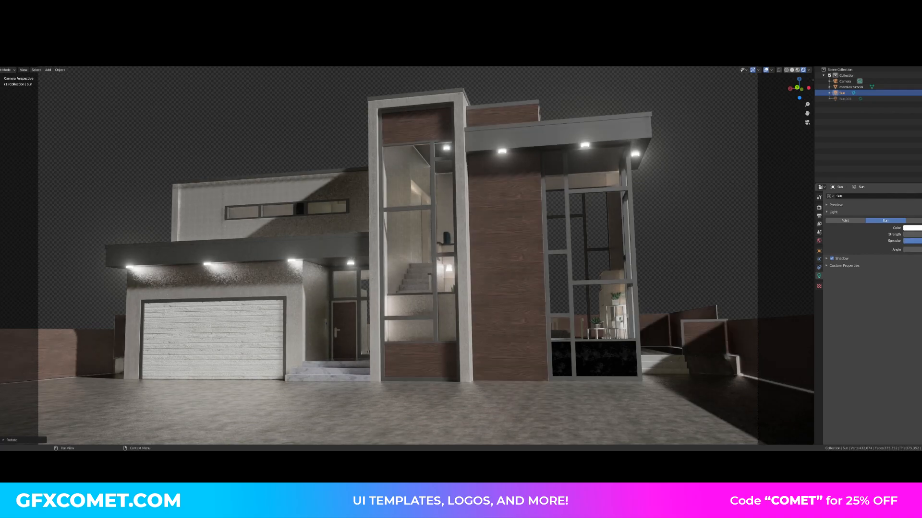
mouse_move(914, 234)
mouse_down()
mouse_move(906, 235)
mouse_move(915, 235)
mouse_up()
key(ctrl+s)
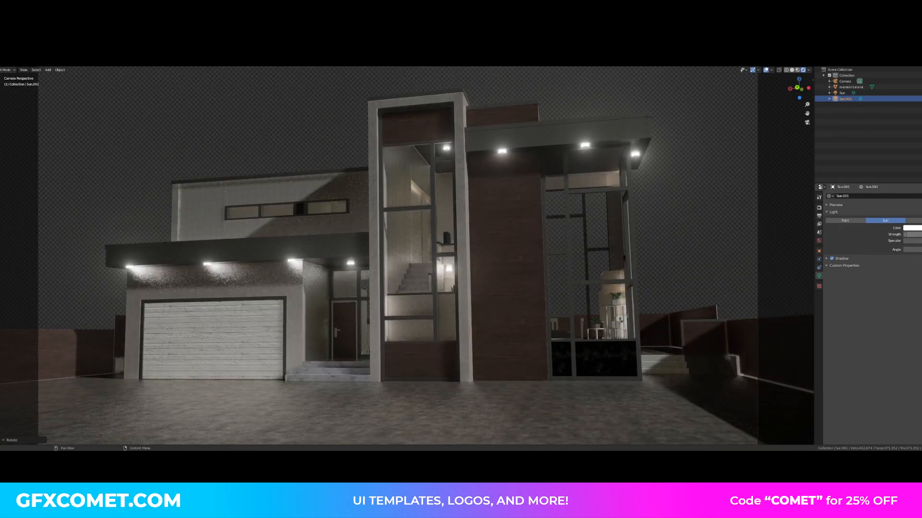
Select the second sun light and duplicate it twice, leaving the camera view to see the whole scene
click(807, 166)
click(838, 100)
key(shift+d)
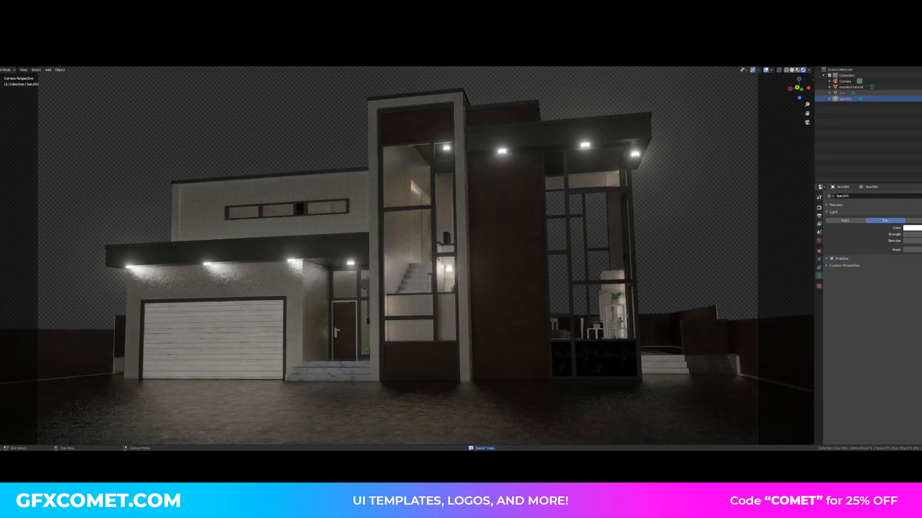
click(571, 162)
key(shift+d)
click(572, 163)
key(KP_0)
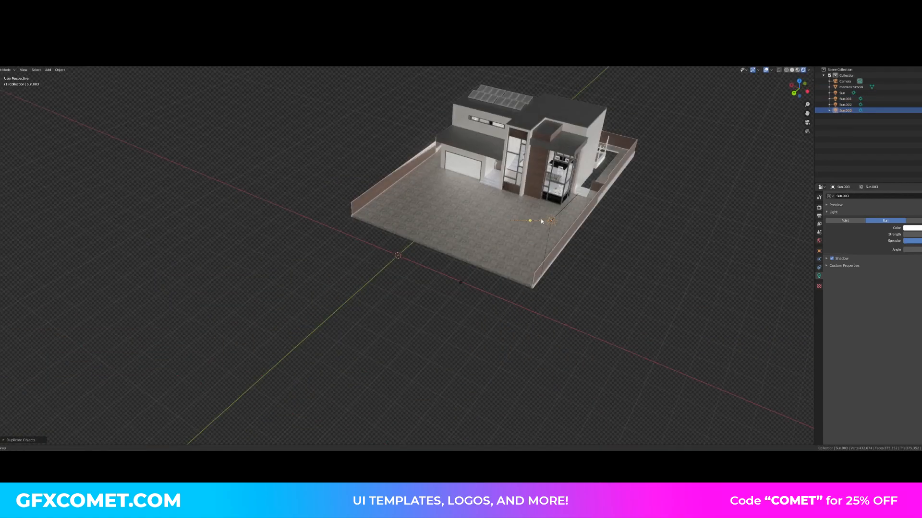
Move the newest sun light in front of the garage, save the file, and re-aim the light from the camera view
middle_drag(422, 264, 484, 69)
drag(479, 76, 539, 95)
key(g)
click(344, 156)
scroll(340, 204, up, 5)
middle_drag(339, 204, 346, 269)
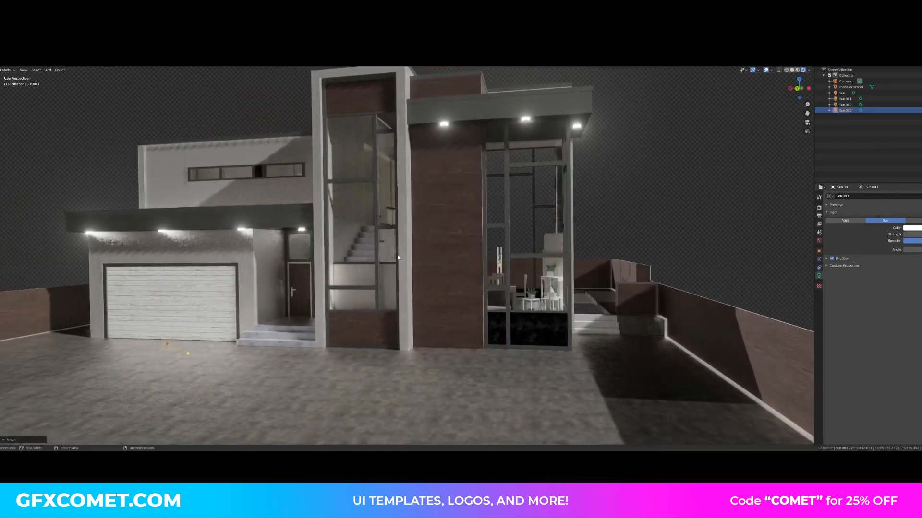
key(KP_0)
key(ctrl+s)
drag(237, 384, 204, 369)
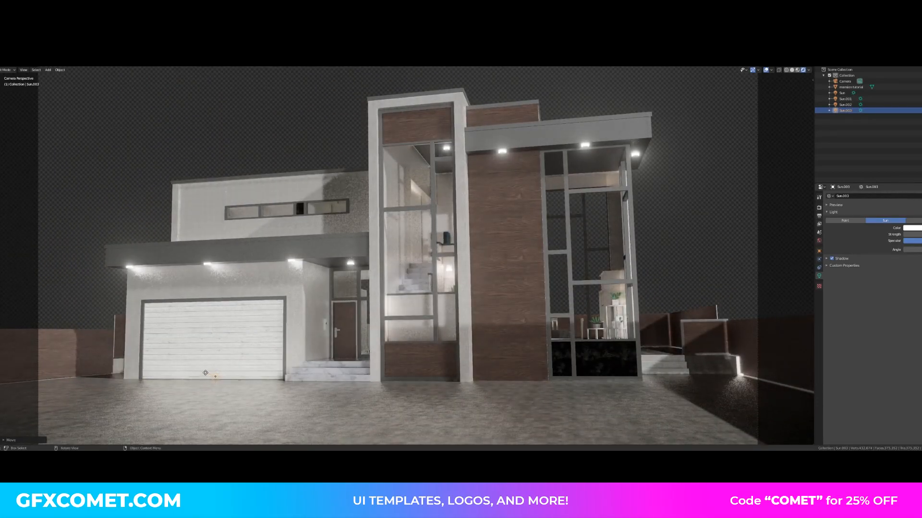
Duplicate the newest sun light, aim the copy in a different direction, and save the file
click(920, 111)
click(920, 110)
key(shift+d)
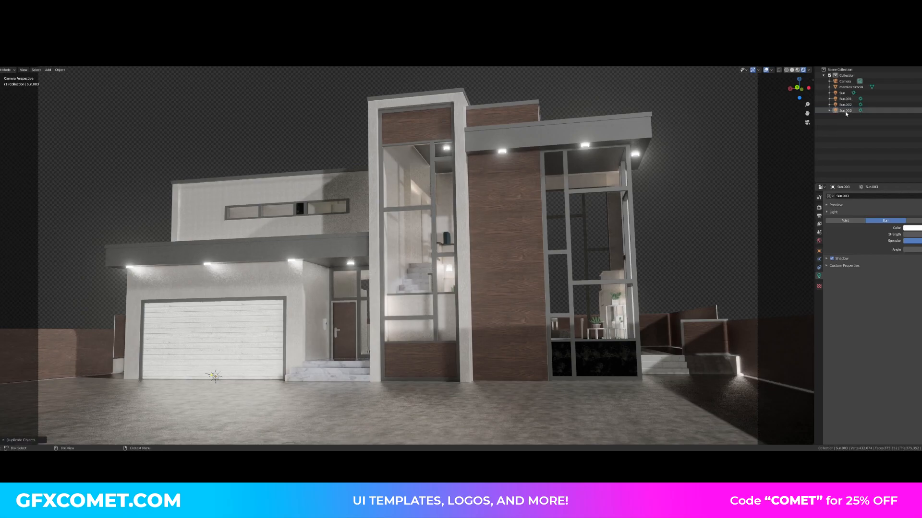
drag(203, 368, 244, 350)
key(ctrl+s)
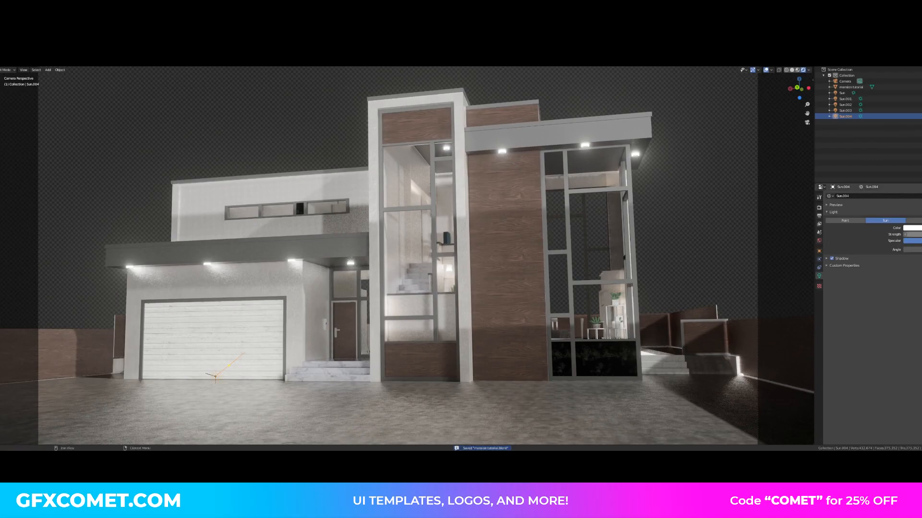
Select the mansion, adjust the specular and roughness of its ground outside material, and save the file
click(504, 249)
key(Tab)
key(Tab)
click(819, 300)
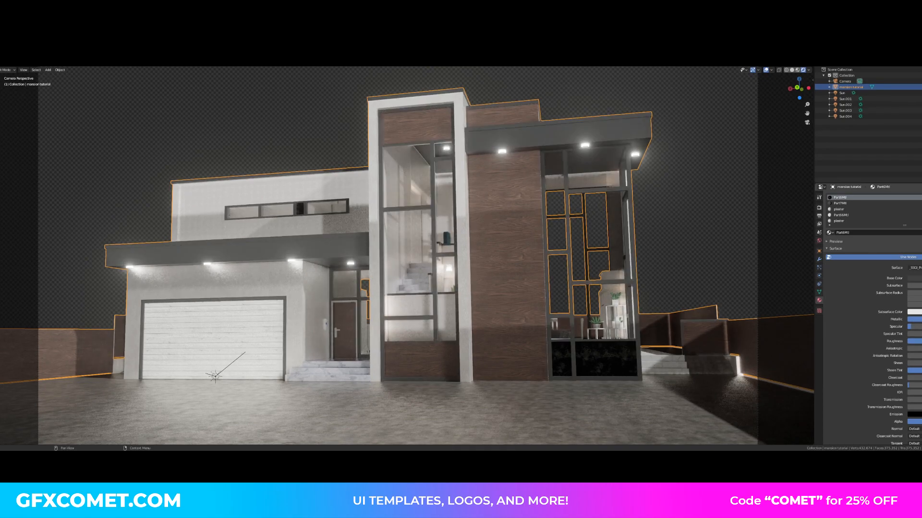
click(734, 247)
click(464, 396)
mouse_move(919, 342)
mouse_down()
mouse_move(908, 341)
mouse_move(920, 326)
mouse_up()
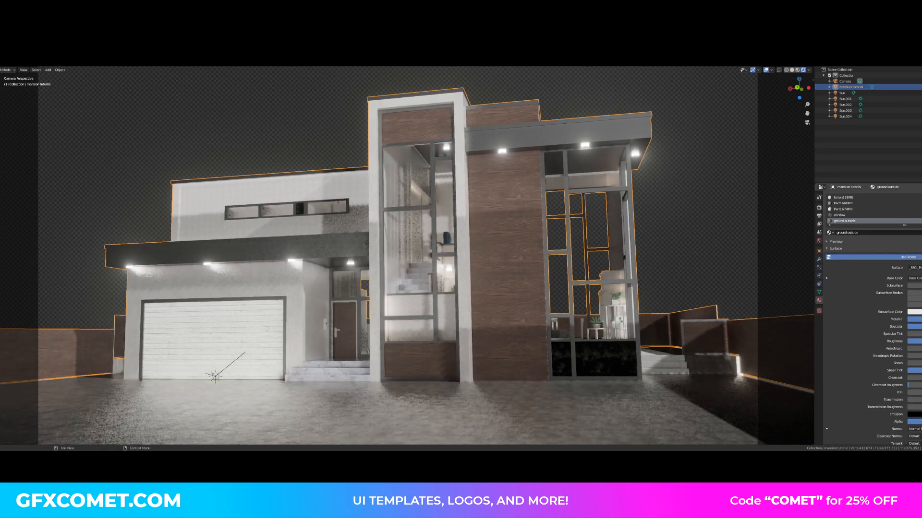
key(ctrl+s)
Adjust the SSGI settings, including intensity and diffuse roughness, and render the camera view
click(288, 146)
key(n)
mouse_move(804, 228)
mouse_down()
mouse_move(753, 228)
mouse_move(806, 229)
mouse_up()
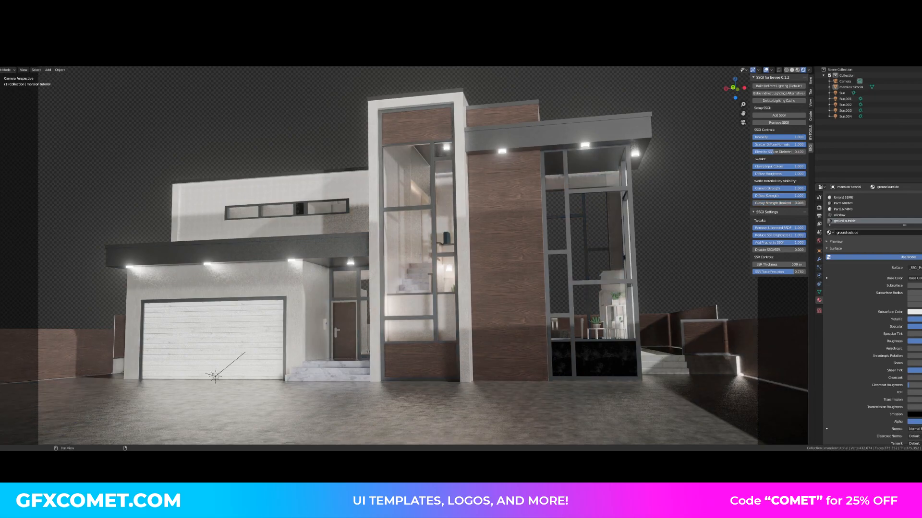
drag(764, 196, 752, 173)
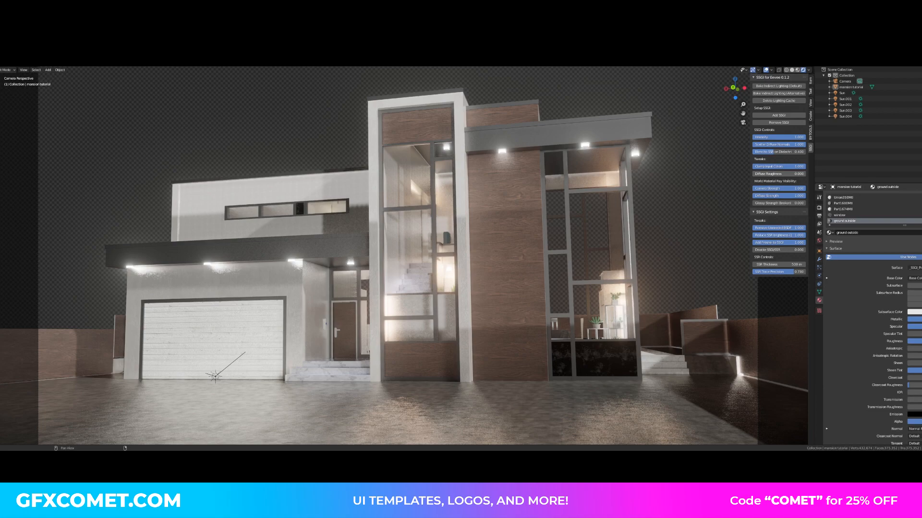
mouse_move(752, 174)
mouse_down()
mouse_move(806, 174)
mouse_move(753, 167)
mouse_up()
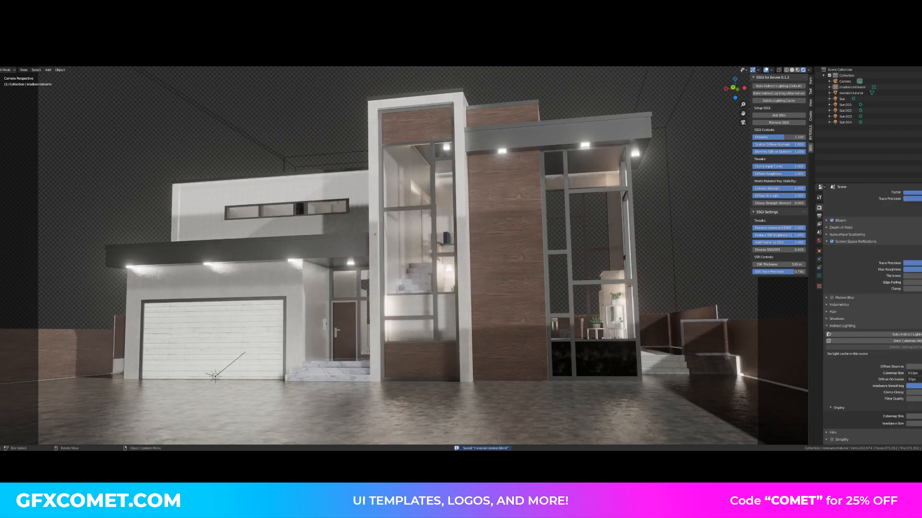
click(16, 54)
click(29, 61)
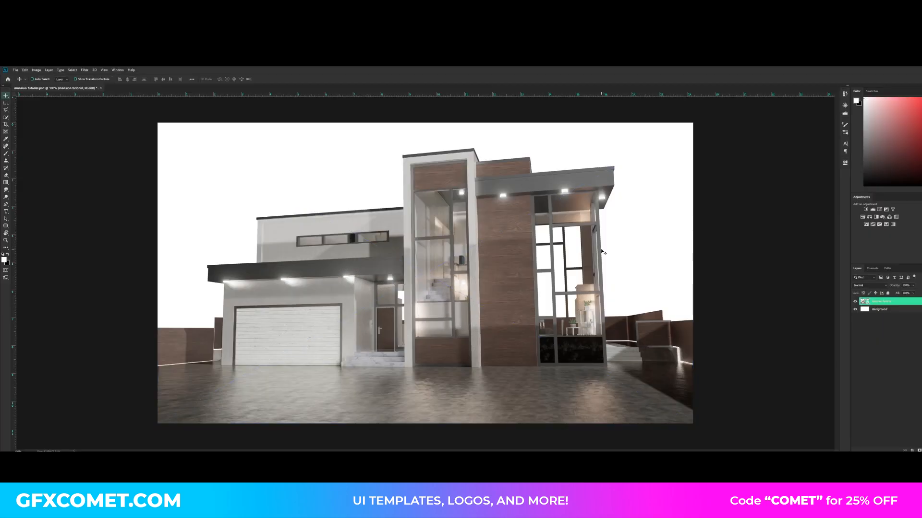
In Photoshop, save the mansion tutorial PSD with Maximize Compatibility enabled
key(ctrl+s)
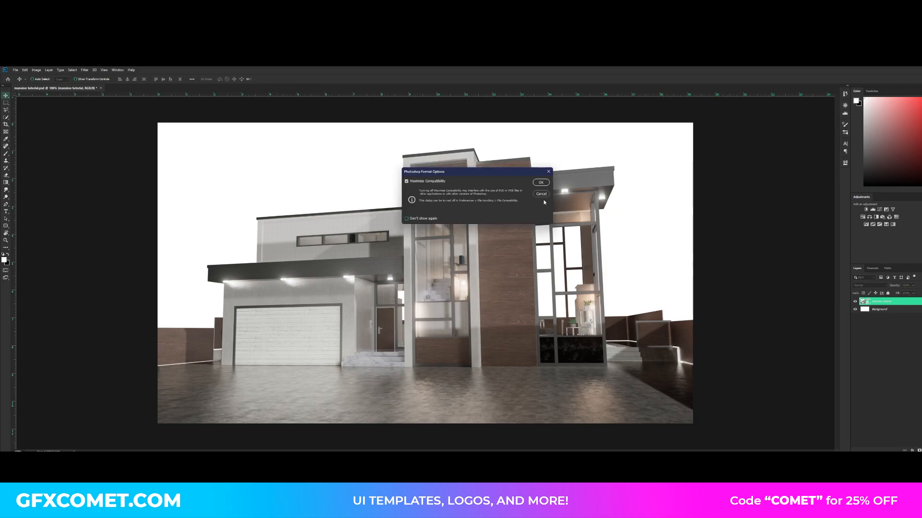
click(541, 183)
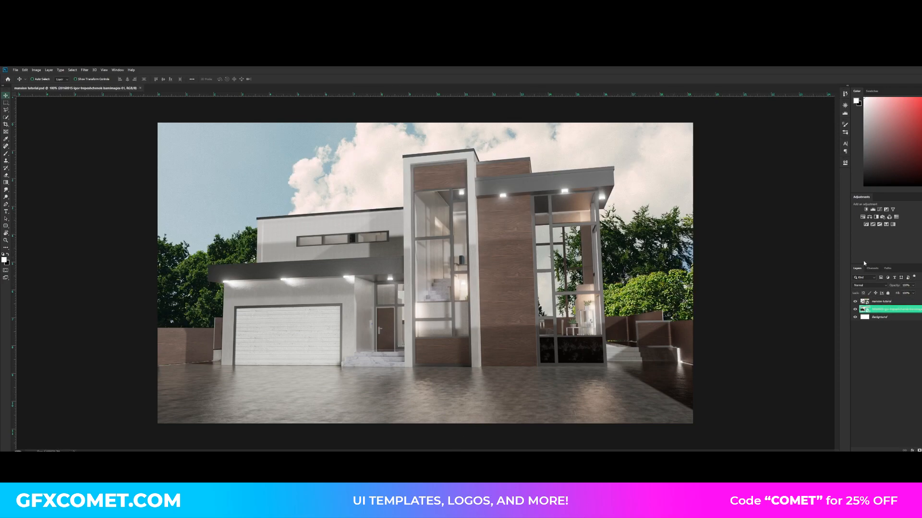
Duplicate the sky photo layer behind the house and apply a slight Gaussian Blur to the copy
key(ctrl+j)
click(85, 70)
mouse_move(96, 132)
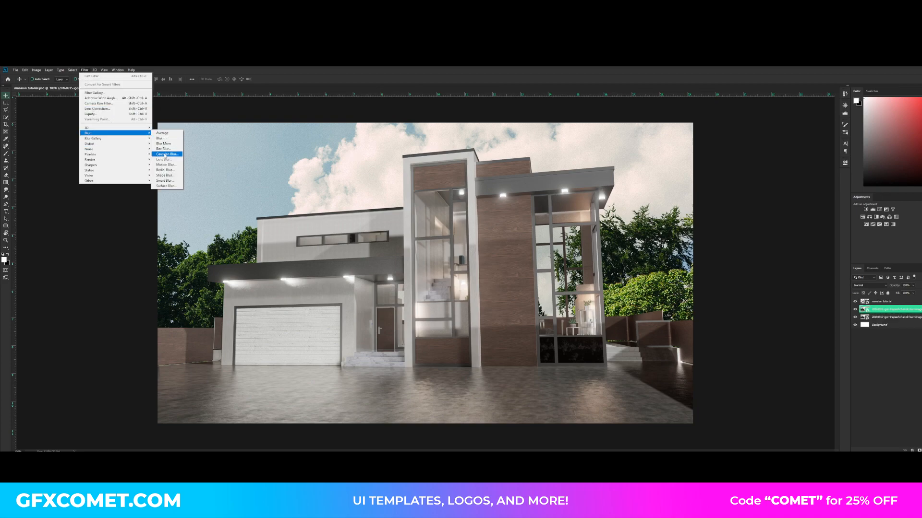
click(166, 155)
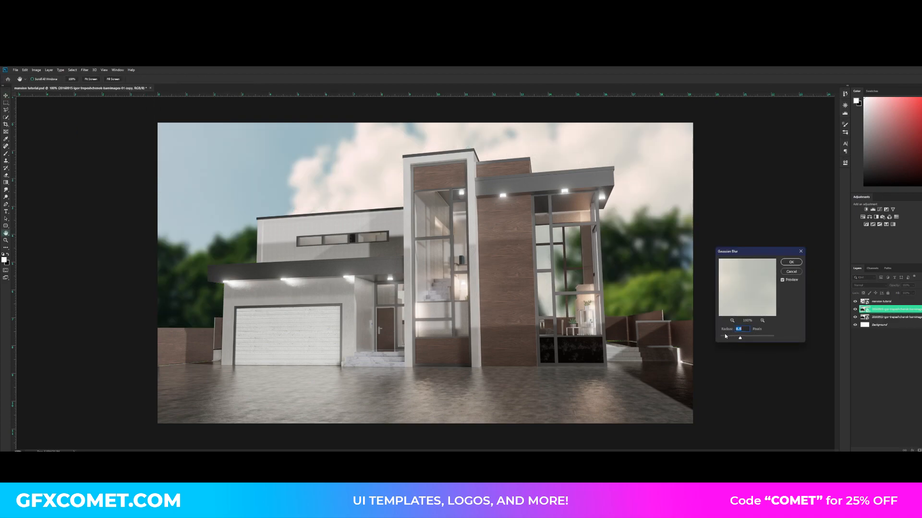
click(726, 337)
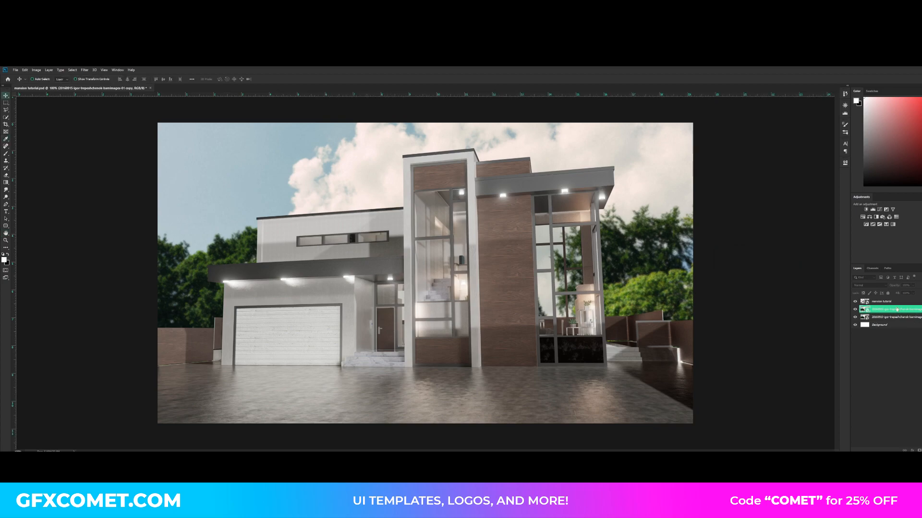
Add a Color Lookup adjustment layer above the mansion tutorial layer
click(897, 302)
click(921, 450)
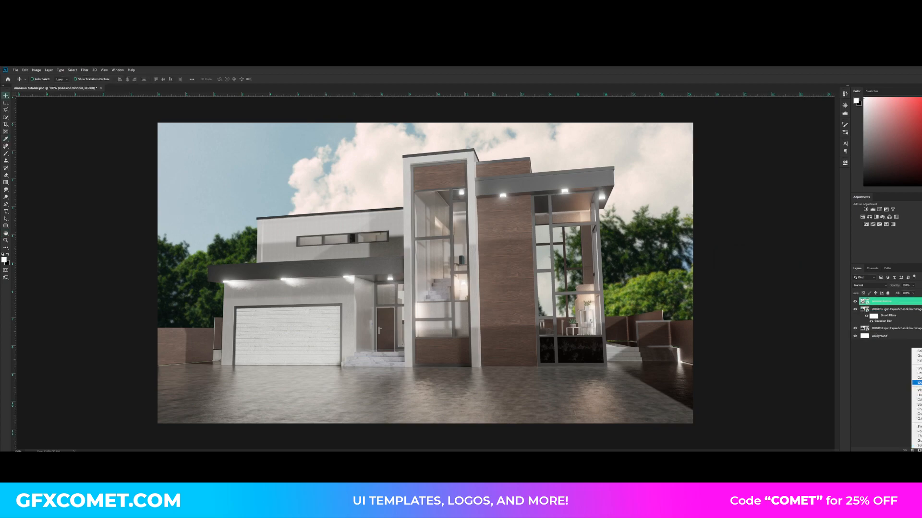
click(918, 418)
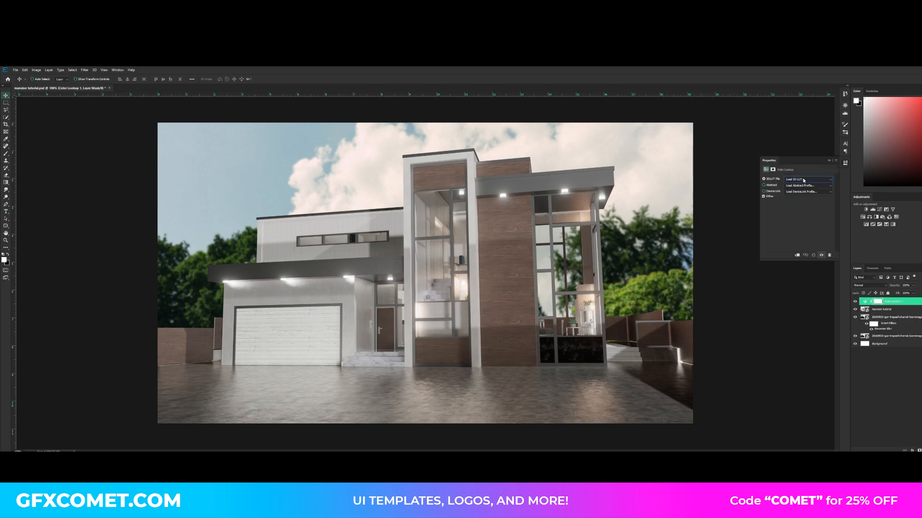
Try the available 3DLUT presets on the Color Lookup layer one after another, through to TensionGreen
scroll(803, 181, down, 6)
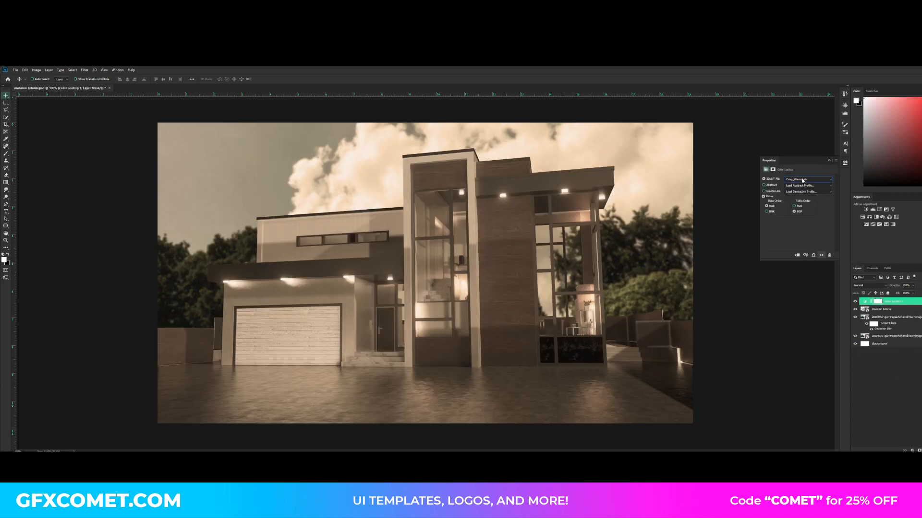
scroll(803, 181, down, 2)
scroll(803, 181, up, 2)
scroll(803, 180, down, 1)
scroll(802, 181, down, 4)
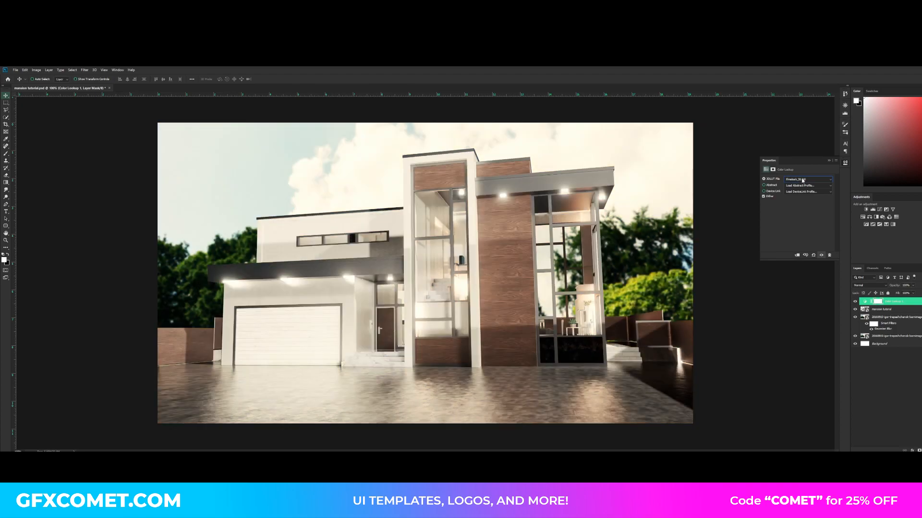
scroll(803, 181, down, 2)
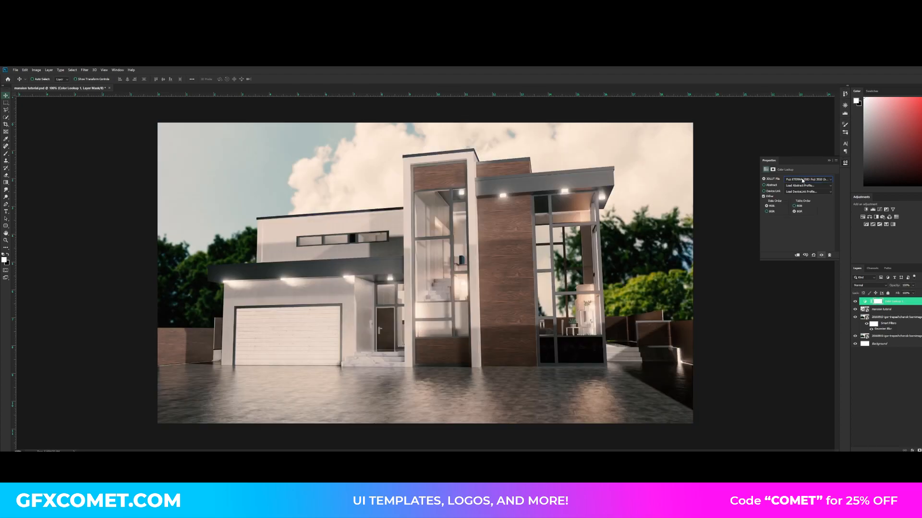
scroll(803, 181, down, 2)
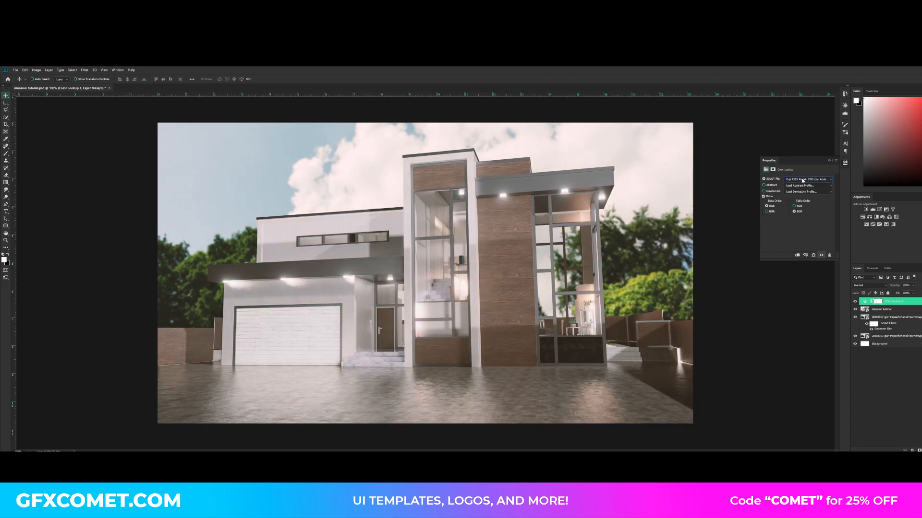
scroll(802, 180, down, 1)
key(Down)
key(Down)
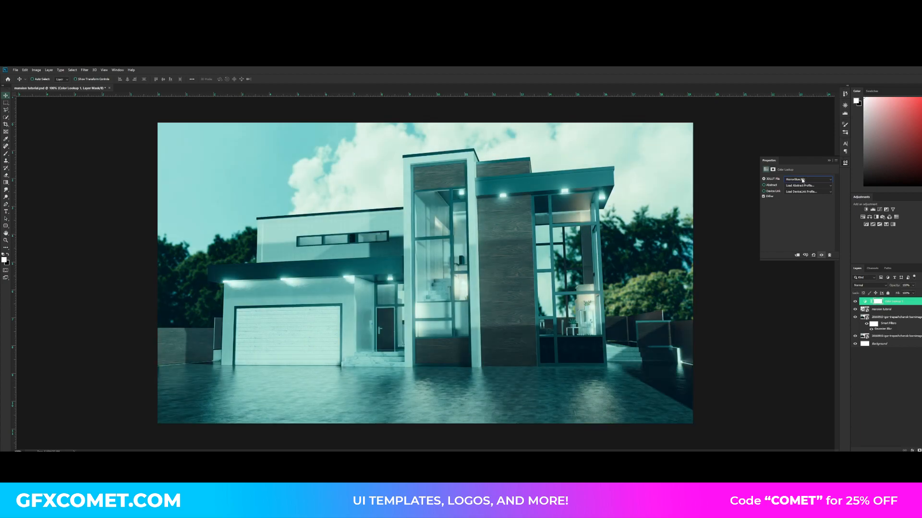
key(Down)
key(Down)
key(Down)
key(Down)
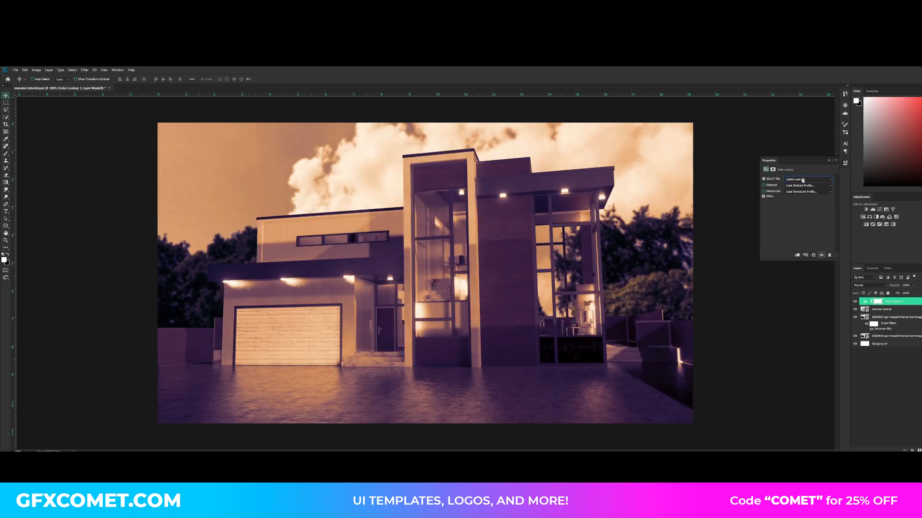
key(Down)
key(Down)
key(Down)
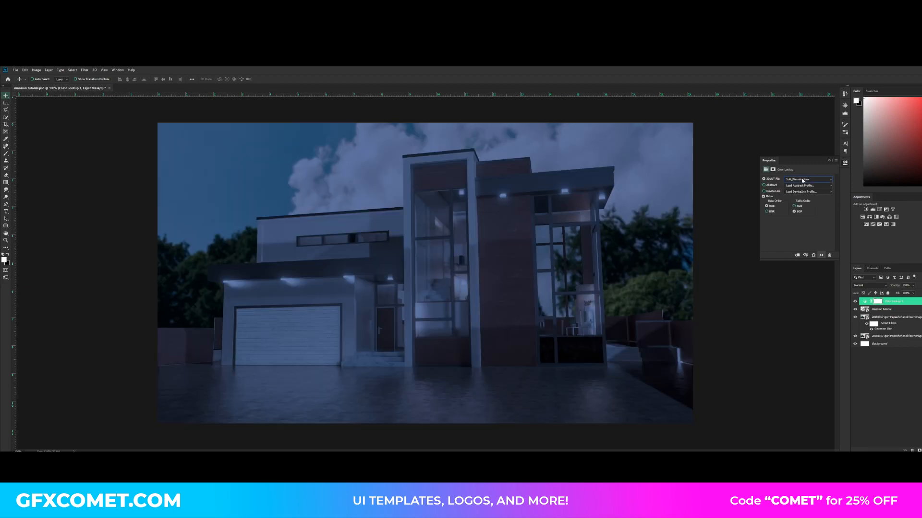
Set the Color Lookup layer's 3DLUT file to Crisp_Warm.look
click(802, 181)
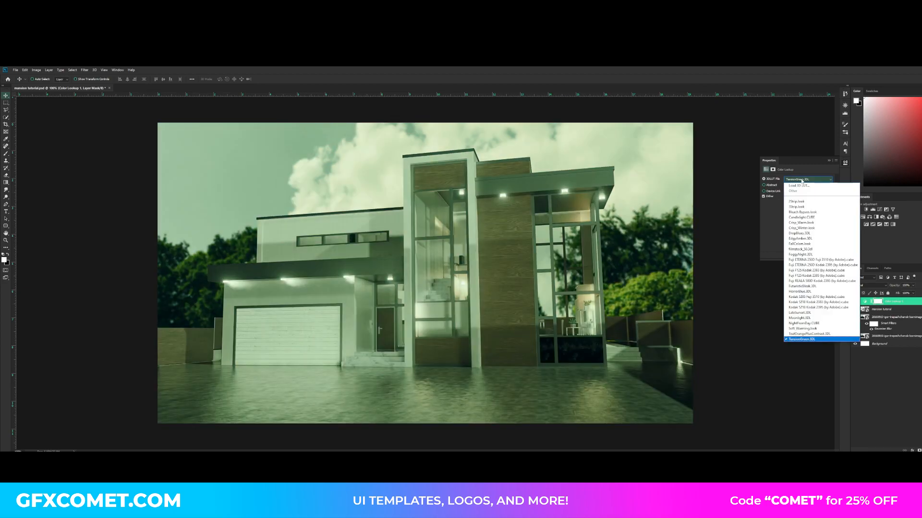
click(815, 204)
key(Down)
key(Down)
key(Down)
key(Down)
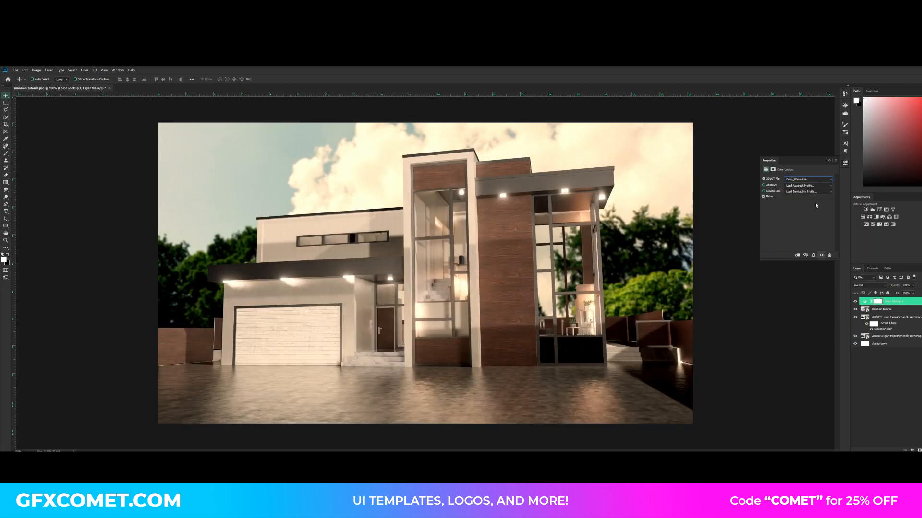
Blend the Color Lookup layer as Soft Light at 25% opacity and duplicate it
click(885, 285)
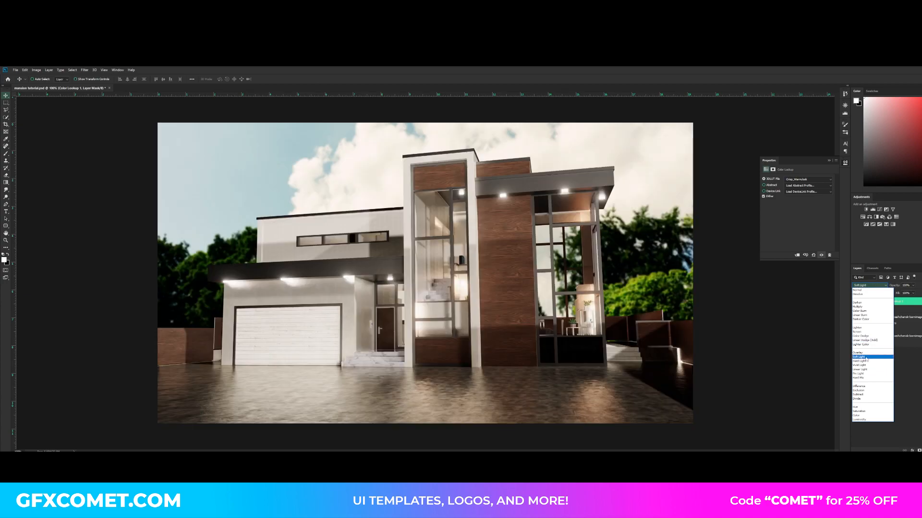
click(884, 326)
key(2)
key(5)
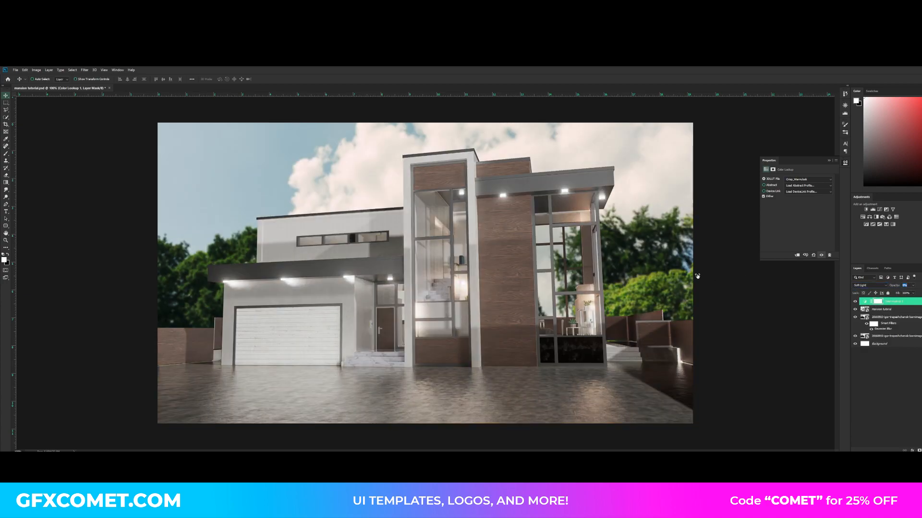
key(ctrl+j)
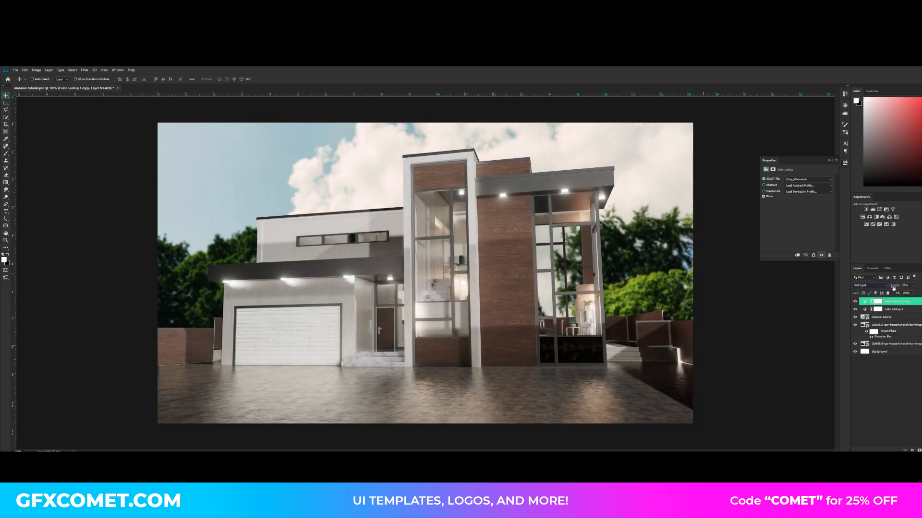
Set the Color Lookup copy's 3DLUT file to Bleach Bypass.look, reduce its opacity to a subtle blend, and duplicate it
click(808, 179)
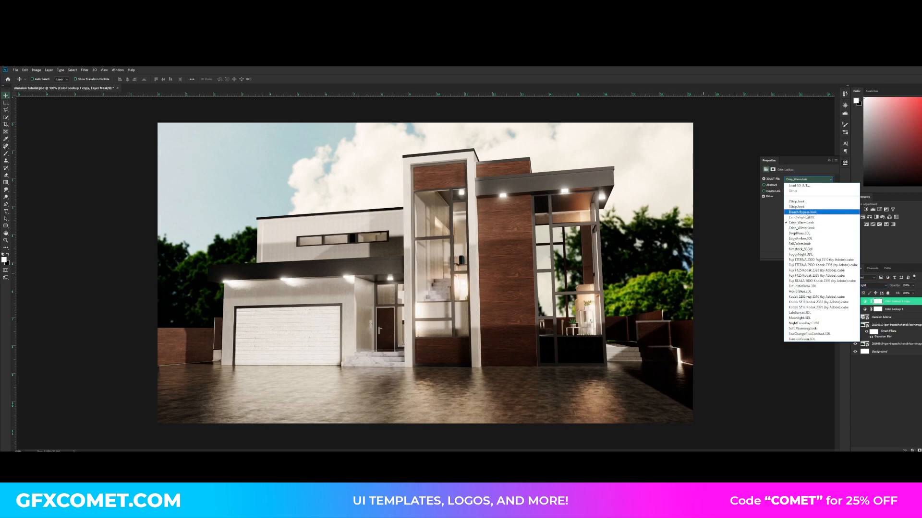
click(803, 215)
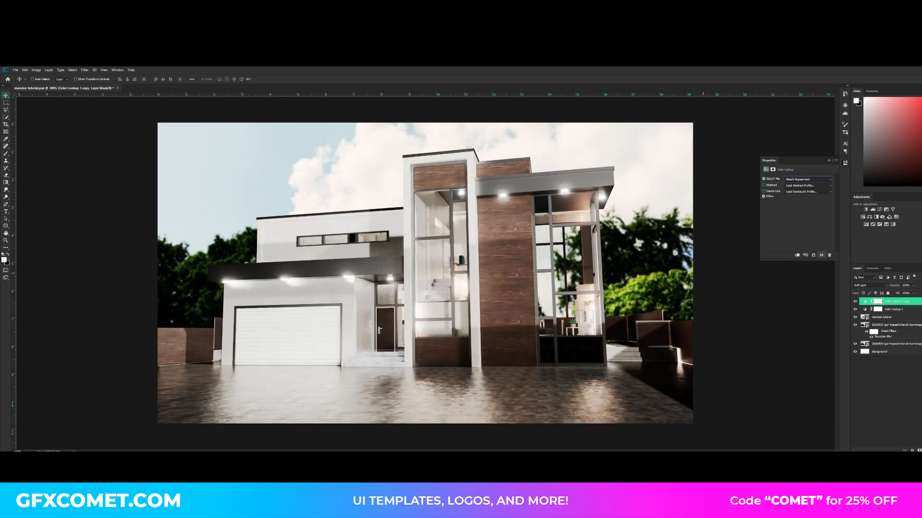
drag(900, 286, 619, 284)
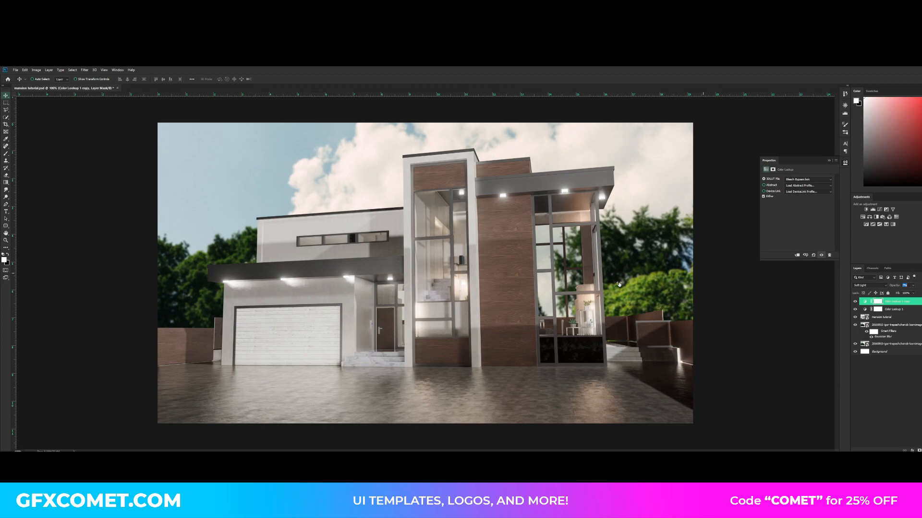
key(ctrl+j)
Set the new Color Lookup copy's 3DLUT file to Crisp_Winter.look, reduce its opacity, and duplicate the layer
drag(895, 286, 920, 286)
scroll(793, 181, down, 2)
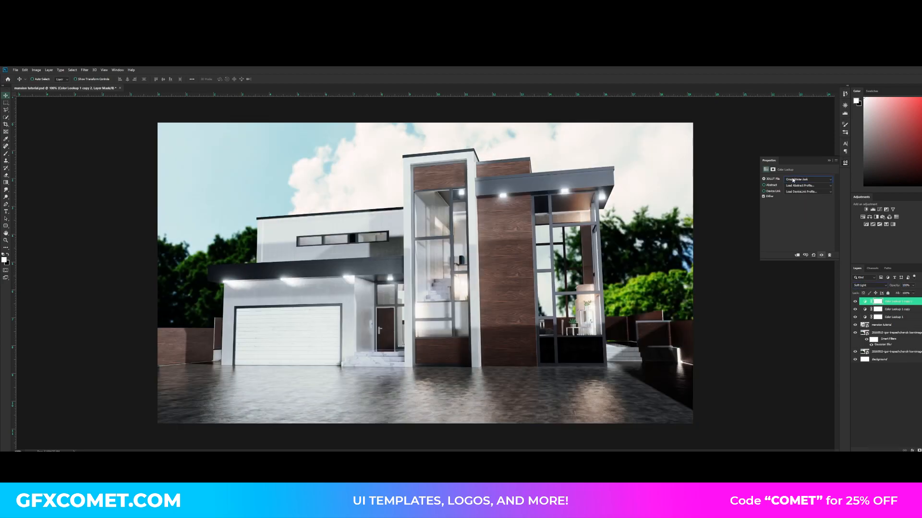
scroll(793, 180, down, 1)
drag(895, 286, 658, 280)
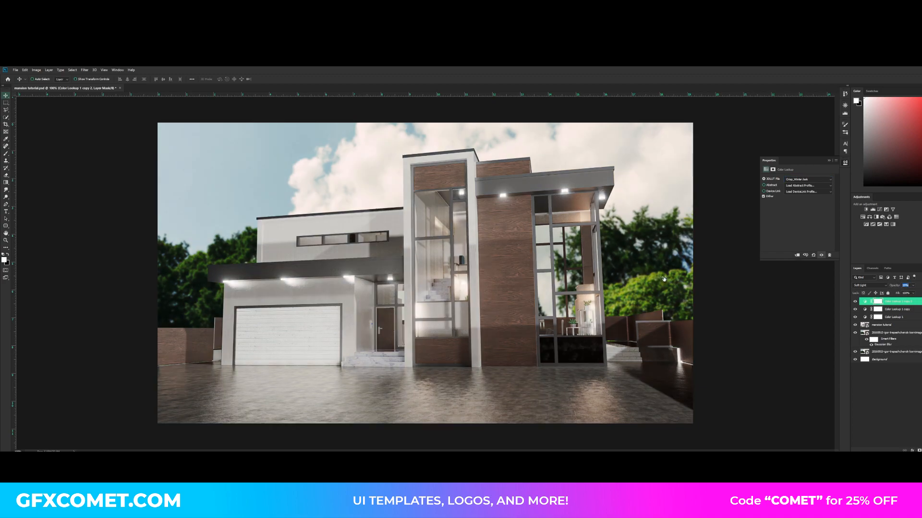
key(ctrl+j)
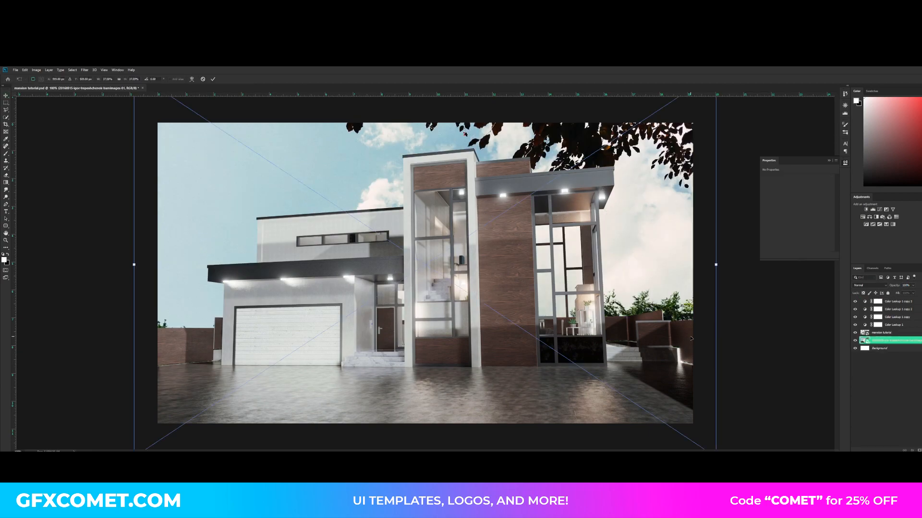
Enlarge the sky photo from its center and move it up until most of the overhanging branches are outside the canvas
key(ctrl+minus)
alt+drag(620, 139, 743, 108)
key(Return)
drag(586, 244, 586, 227)
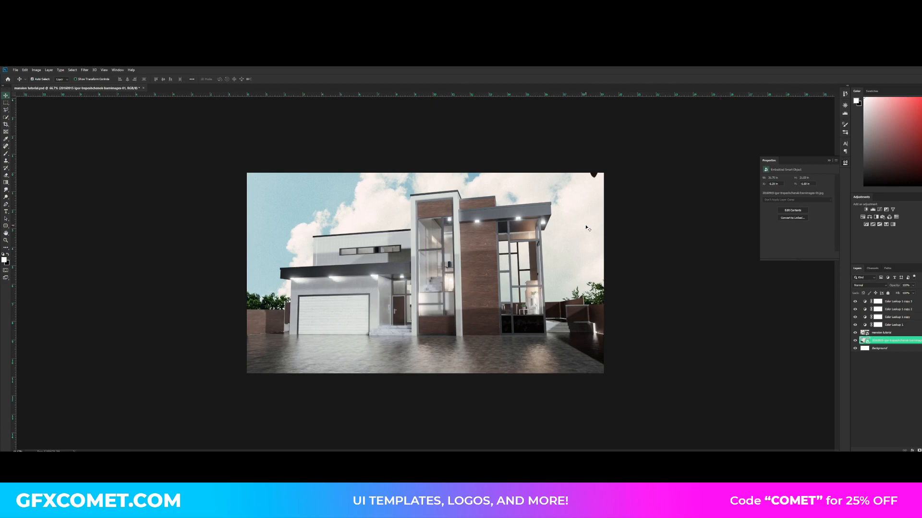
key(ctrl+plus)
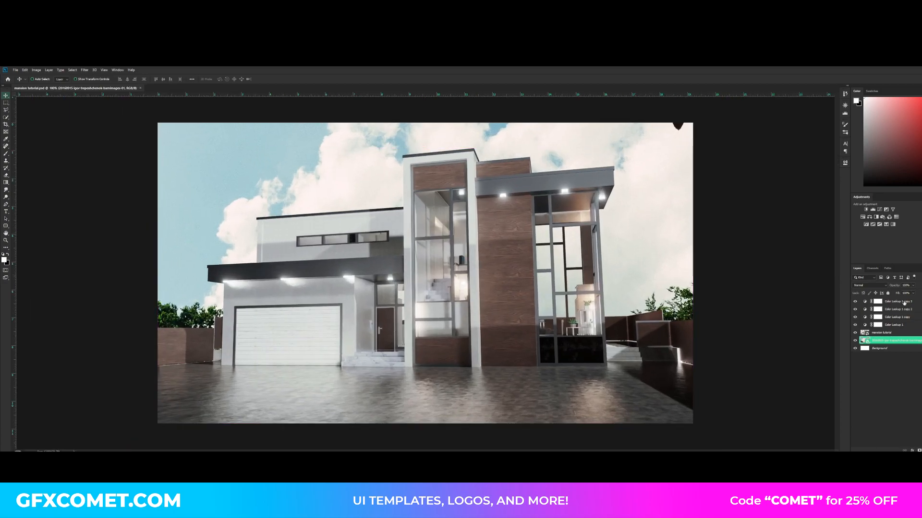
Add a new layer above the Color Lookup copies and paint soft black shading over the tower window with a lower-opacity brush
click(902, 303)
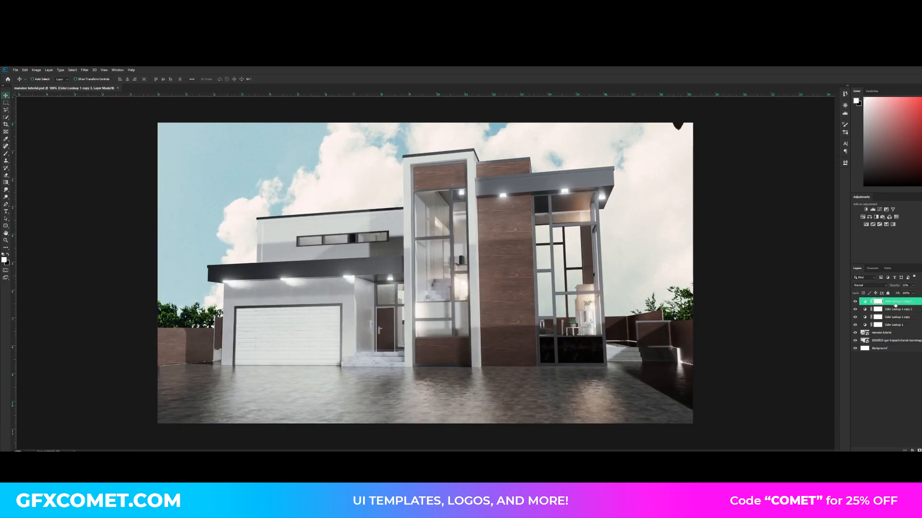
key(ctrl+shift+alt+n)
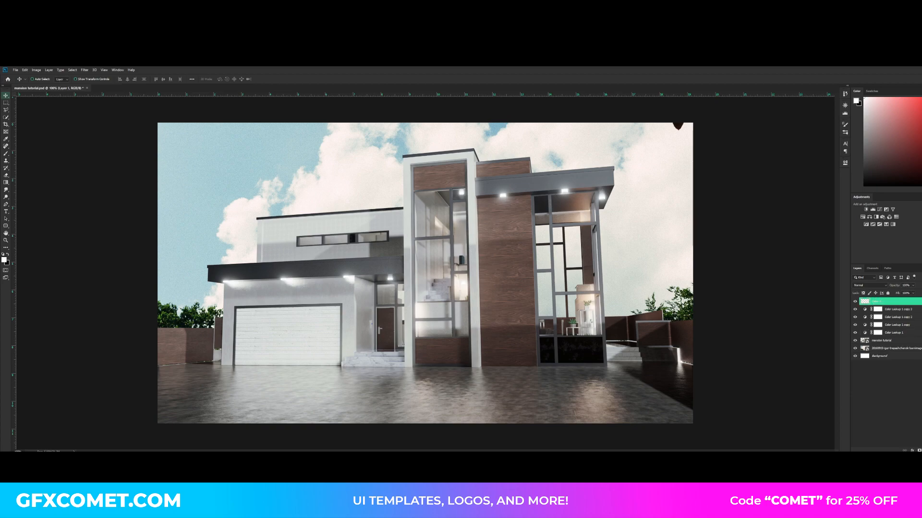
key(b)
key(d)
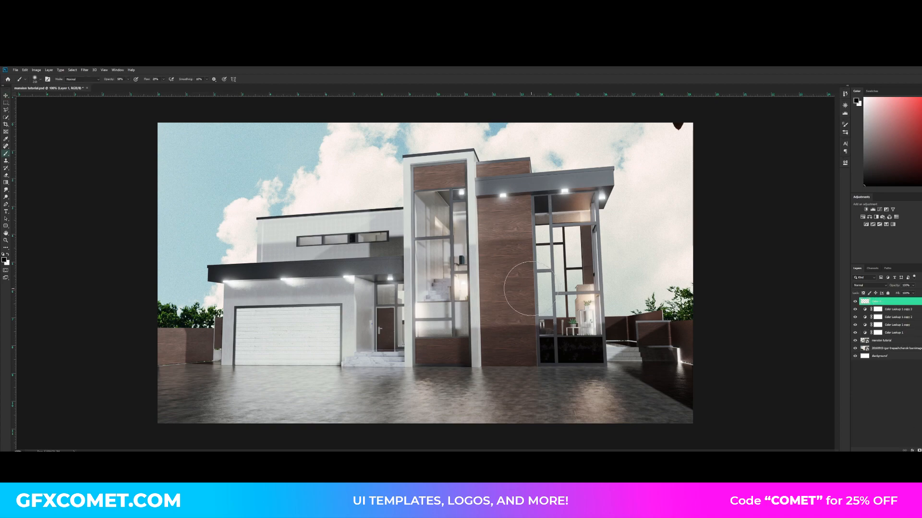
key(bracketleft)
key(bracketleft)
key(bracketleft)
key(bracketleft)
key(bracketright)
key(bracketright)
drag(113, 81, 104, 82)
drag(438, 289, 441, 230)
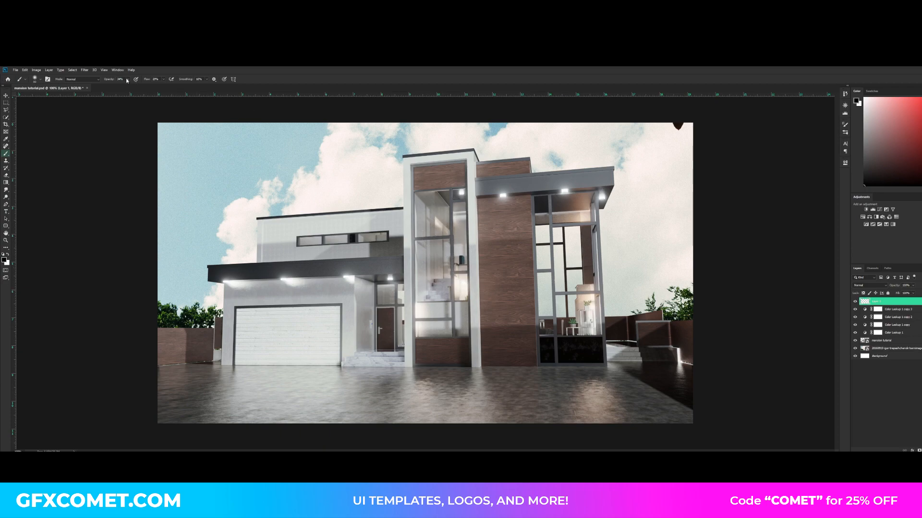
Paint broader soft black shading along the wall and roof above the garage and over the middle of the tower window
key(bracketright)
key(bracketright)
key(bracketright)
mouse_move(257, 286)
mouse_down()
mouse_move(272, 282)
mouse_move(255, 283)
mouse_up()
drag(319, 280, 335, 280)
mouse_move(261, 257)
mouse_down()
mouse_move(345, 259)
mouse_move(337, 254)
mouse_up()
key(bracketright)
key(bracketright)
key(bracketright)
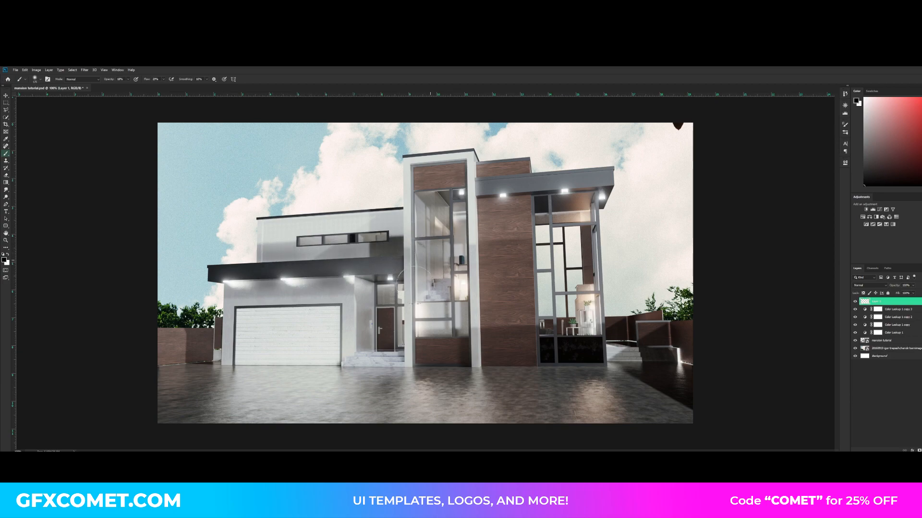
drag(427, 270, 443, 265)
Darken a small spot in the upper part of the tower window with a much smaller black brush
key(bracketleft)
key(bracketleft)
key(bracketleft)
key(bracketleft)
key(bracketleft)
key(bracketleft)
key(bracketleft)
key(bracketleft)
key(bracketleft)
key(bracketleft)
key(bracketleft)
key(bracketleft)
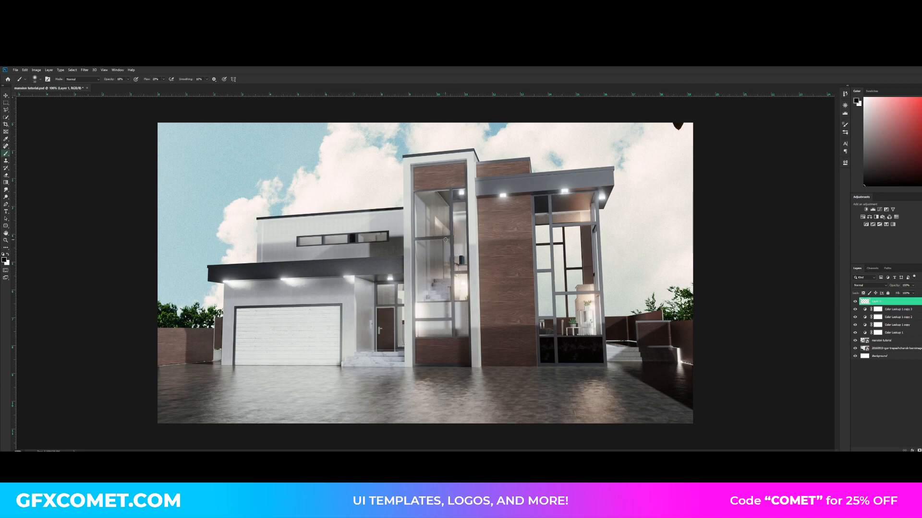
mouse_move(446, 251)
mouse_down()
mouse_move(446, 273)
mouse_move(446, 228)
mouse_move(446, 249)
mouse_up()
Paint soft black shading over the tower's base, the lower part of the large window, and the front door
key(bracketright)
key(bracketright)
key(bracketright)
drag(421, 328, 463, 331)
key(bracketright)
key(bracketright)
drag(559, 333, 590, 351)
key(bracketleft)
mouse_move(367, 327)
mouse_down()
mouse_move(368, 349)
mouse_move(383, 351)
mouse_up()
Switch to white and paint soft glows over the ceiling lights under the garage roof
key(bracketright)
key(bracketright)
key(bracketright)
key(x)
drag(386, 281, 289, 280)
click(290, 280)
click(237, 280)
Paint white glows over the tower and upper roof lights, and larger highlights across the wood wall and adjoining large window
drag(455, 190, 460, 191)
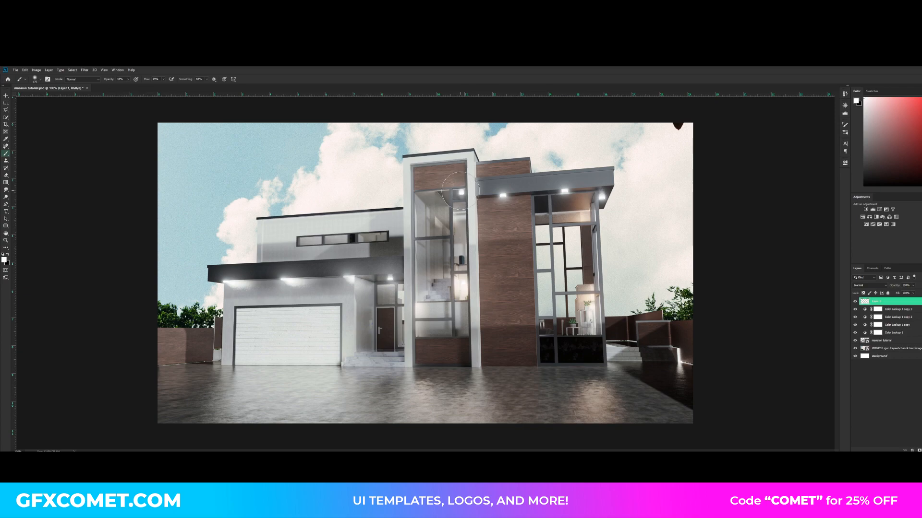
click(503, 196)
click(563, 192)
click(600, 194)
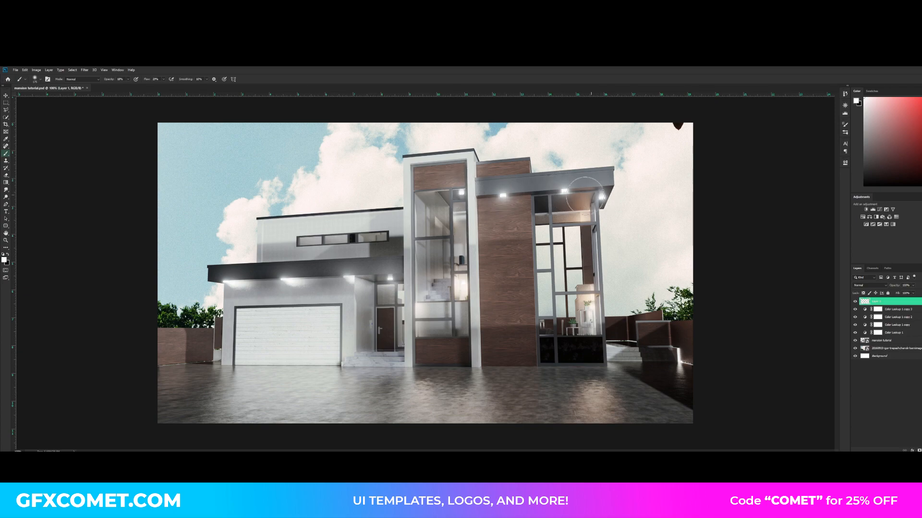
click(503, 222)
key(bracketright)
key(bracketright)
drag(533, 228, 571, 257)
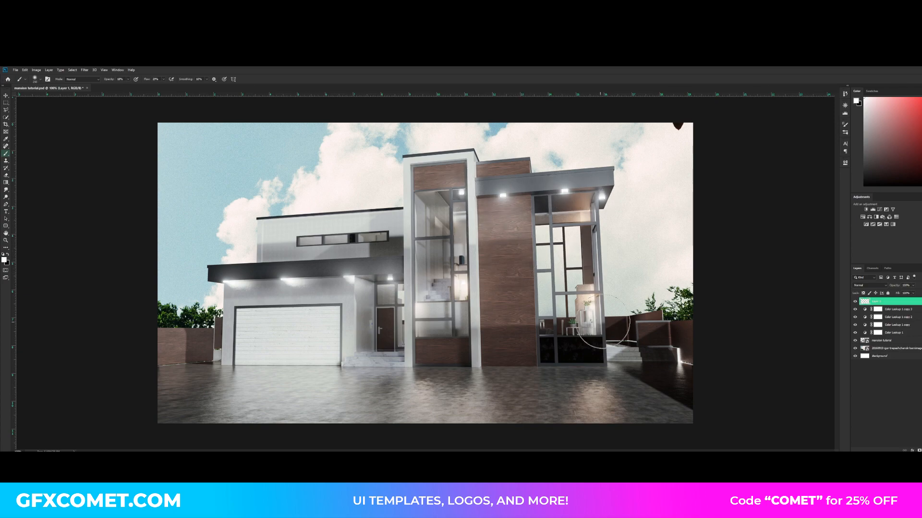
key(bracketright)
key(bracketright)
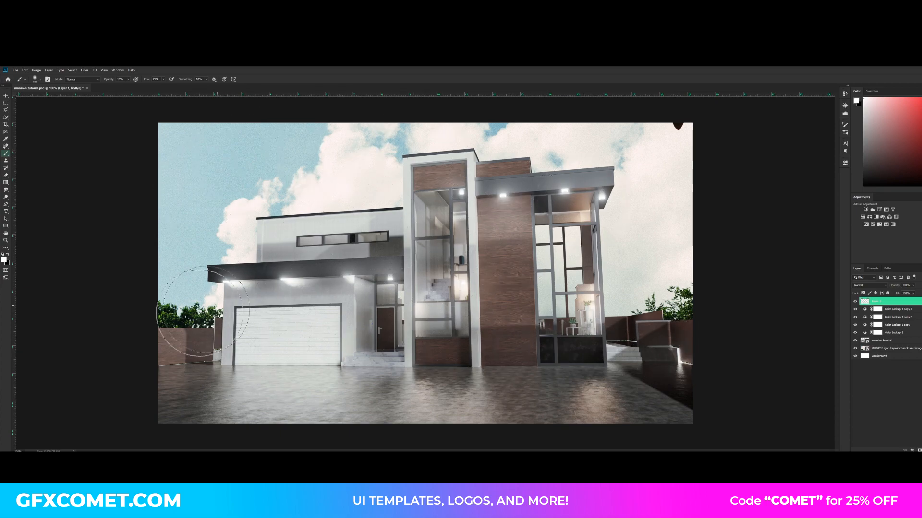
Set the painted light-and-shadow layer's blend mode to Overlay and adjust its opacity
key(v)
click(868, 285)
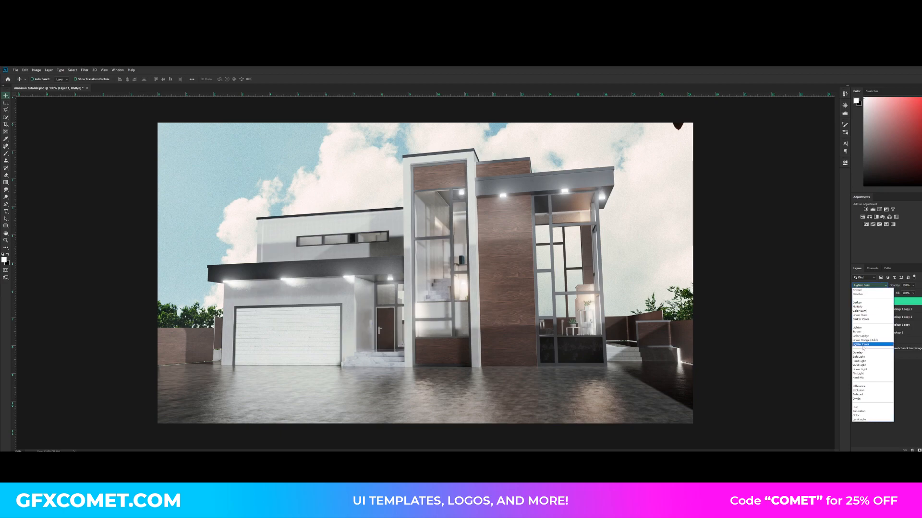
click(862, 353)
drag(778, 282, 900, 285)
click(865, 379)
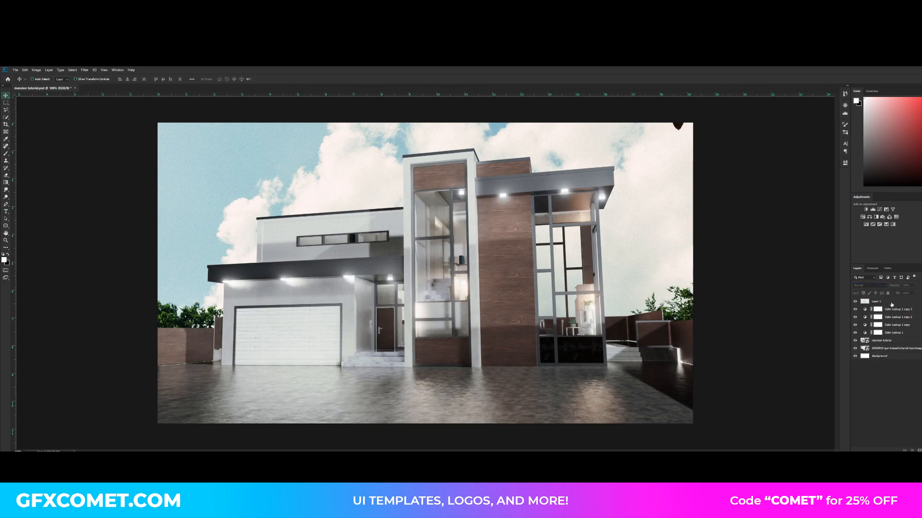
Duplicate the painted Overlay layer, reduce the copy's opacity, and save the document
click(891, 304)
key(ctrl+j)
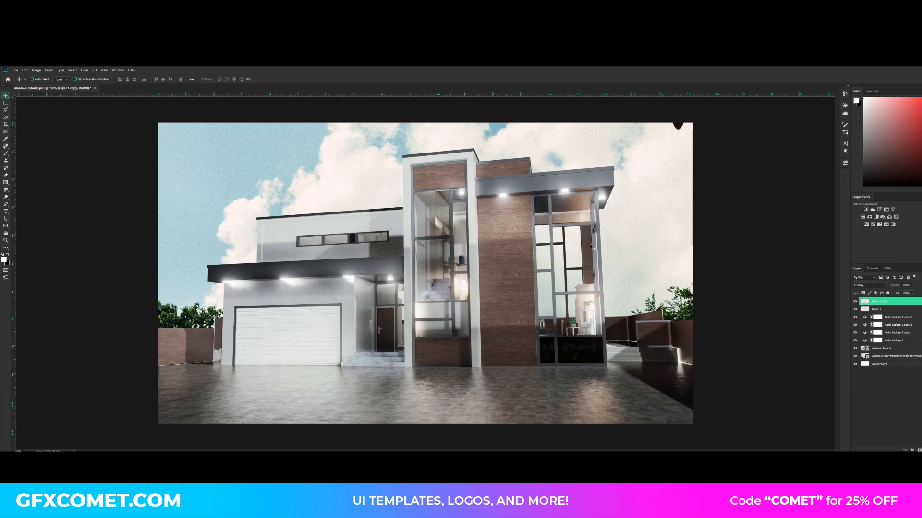
drag(683, 272, 625, 268)
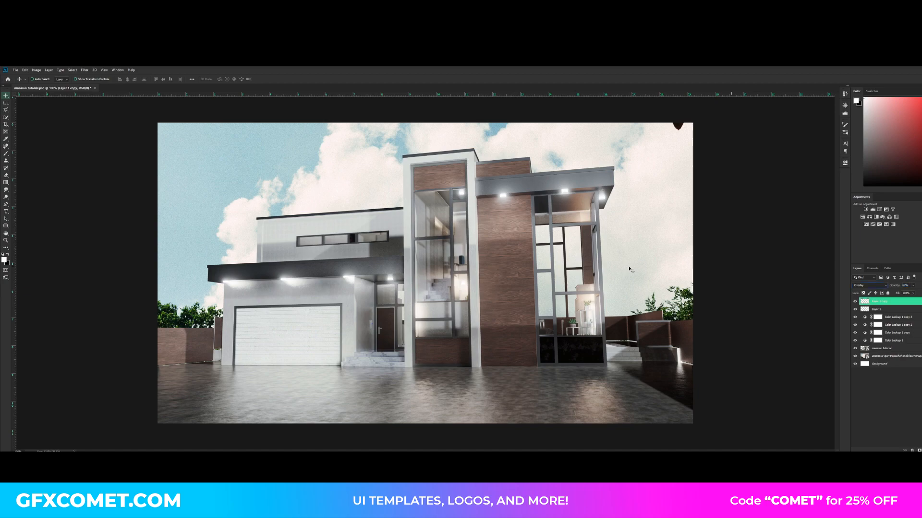
key(ctrl+s)
Blend a Gradient Map layer faintly as Soft Light on top, and group all layers above the Background
drag(895, 287, 900, 287)
key(ctrl+s)
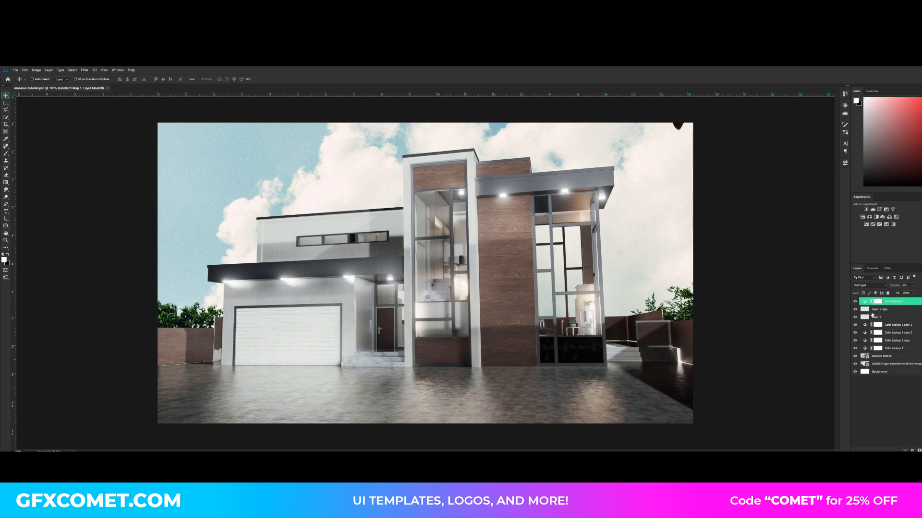
shift+click(901, 364)
key(ctrl+g)
Add a new layer above the group and fill it with the merged composite using Apply Image
key(ctrl+shift+alt+n)
click(36, 70)
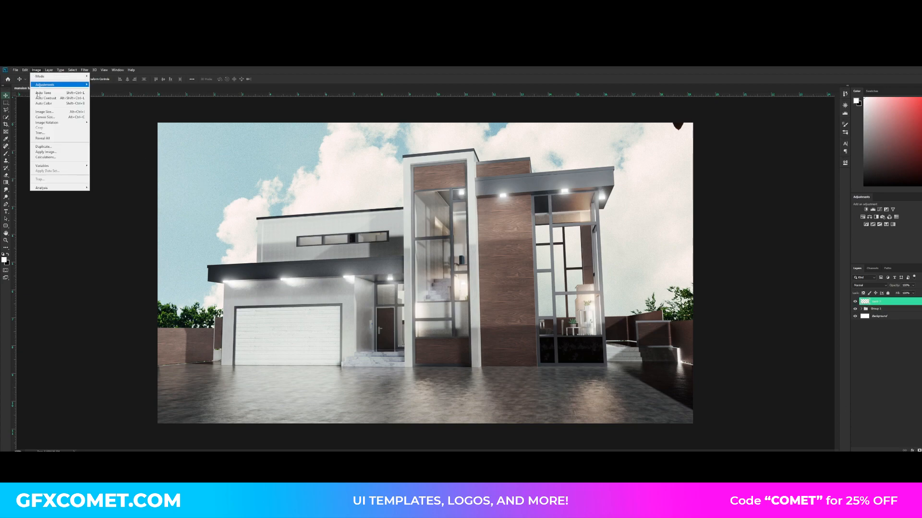
click(46, 156)
click(527, 176)
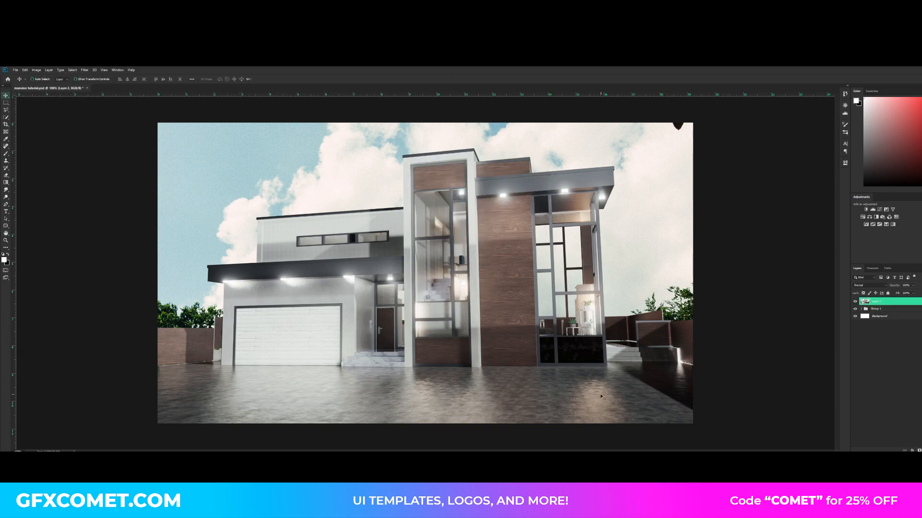
Start the Camera Raw Filter on the merged layer and set Texture to 68
click(85, 70)
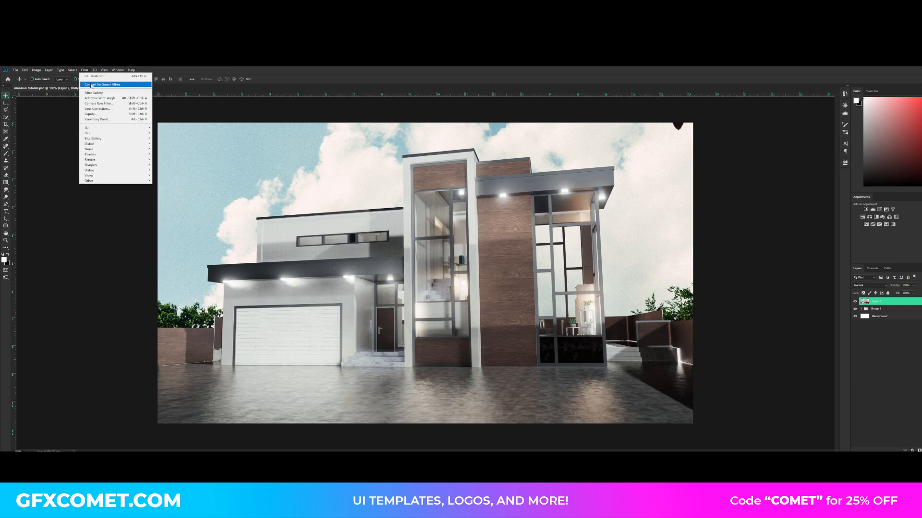
click(109, 108)
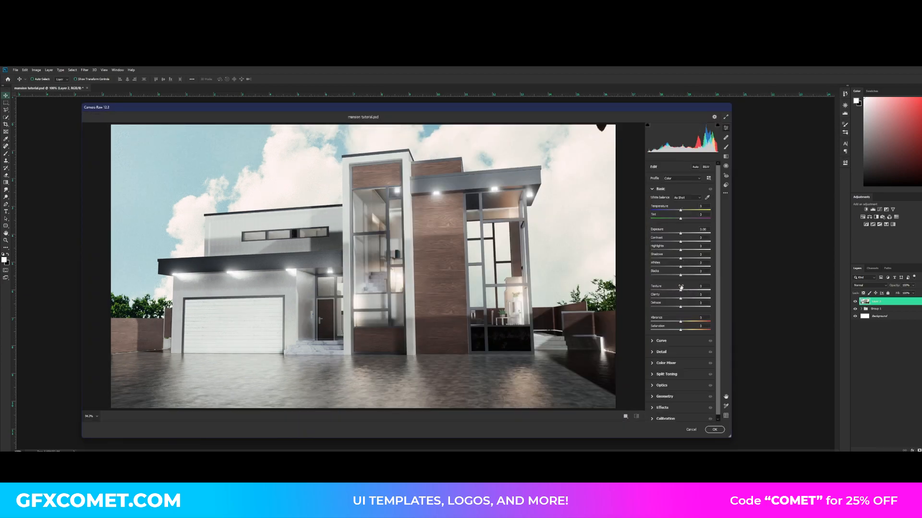
drag(681, 291, 724, 291)
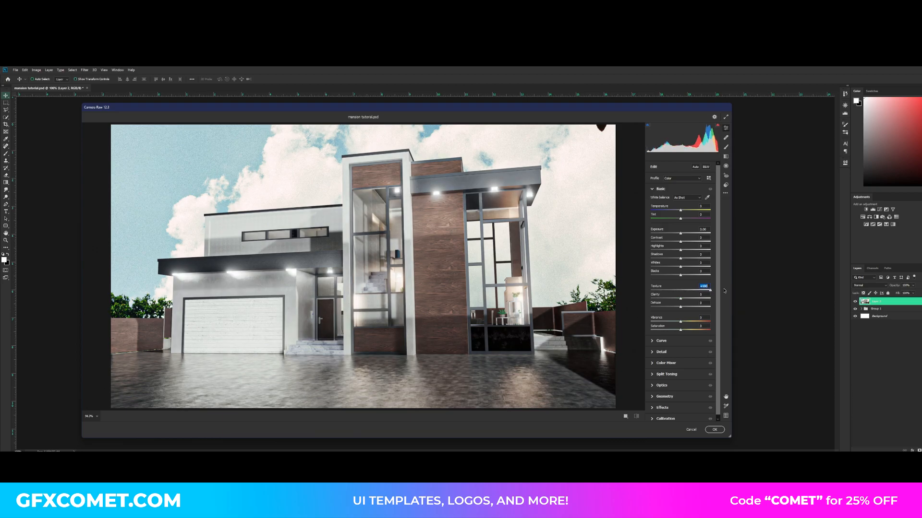
text(68)
key(Tab)
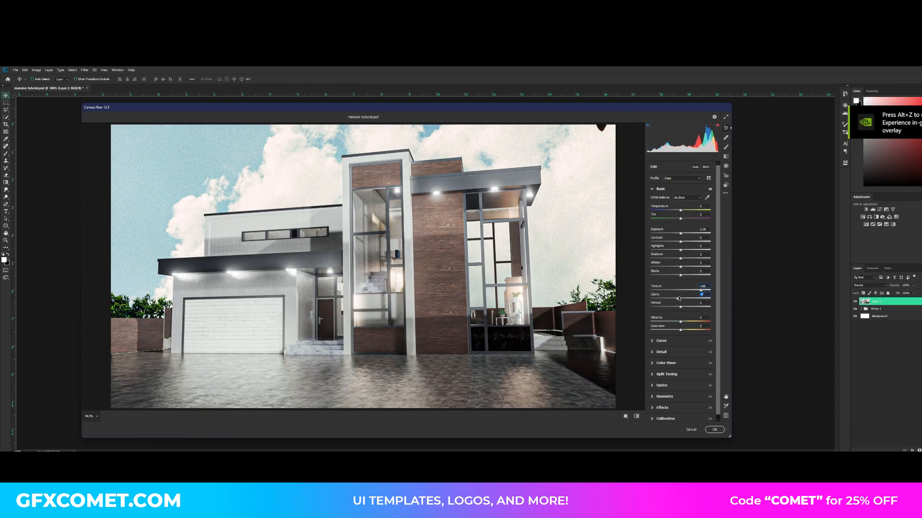
Set Clarity to +57, Whites to -24 and Highlights to -21, raise Shadows and Blacks, lower Contrast slightly, and apply Camera Raw
drag(680, 299, 706, 275)
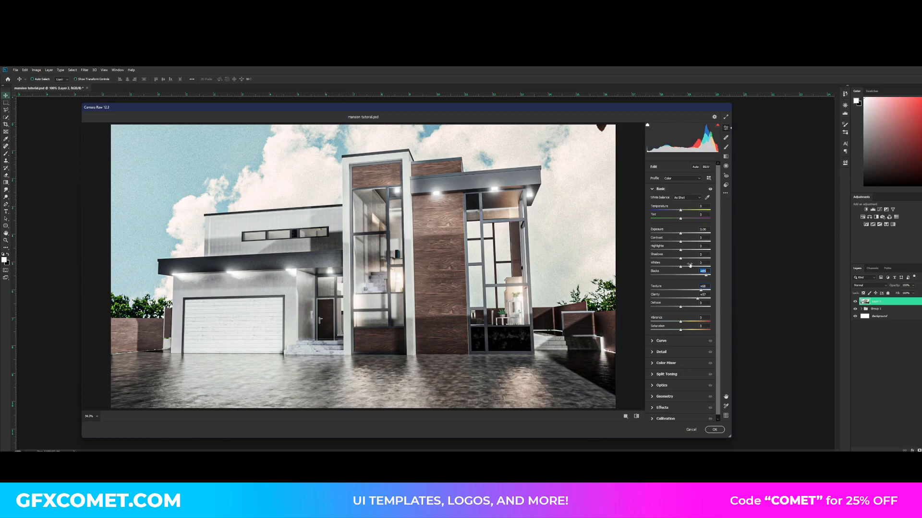
drag(682, 265, 619, 267)
drag(675, 269, 677, 244)
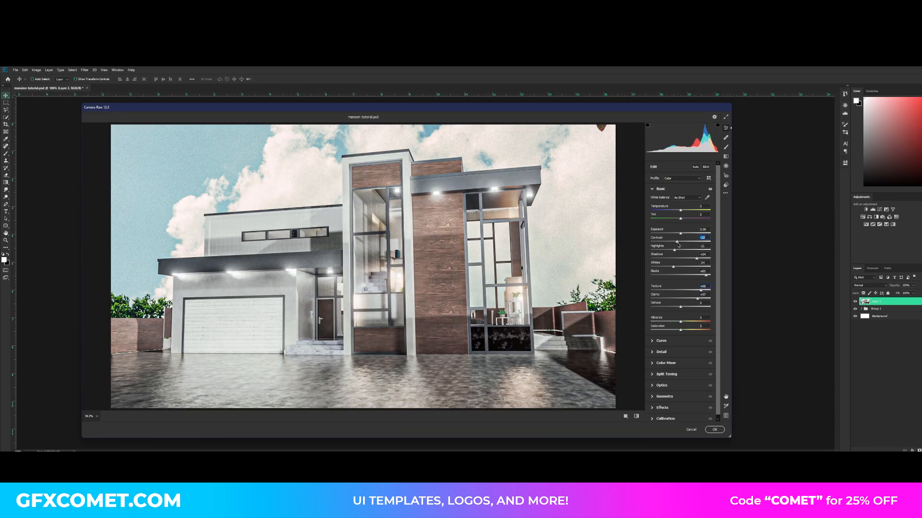
key(Return)
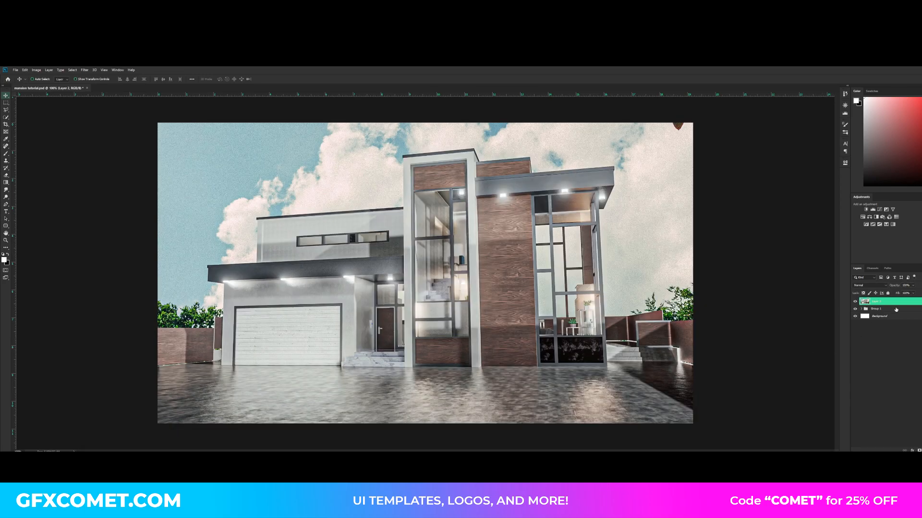
Duplicate the Camera Raw filtered layer and the layer group, and hide the group copy
key(ctrl+j)
click(882, 317)
key(ctrl+j)
click(855, 317)
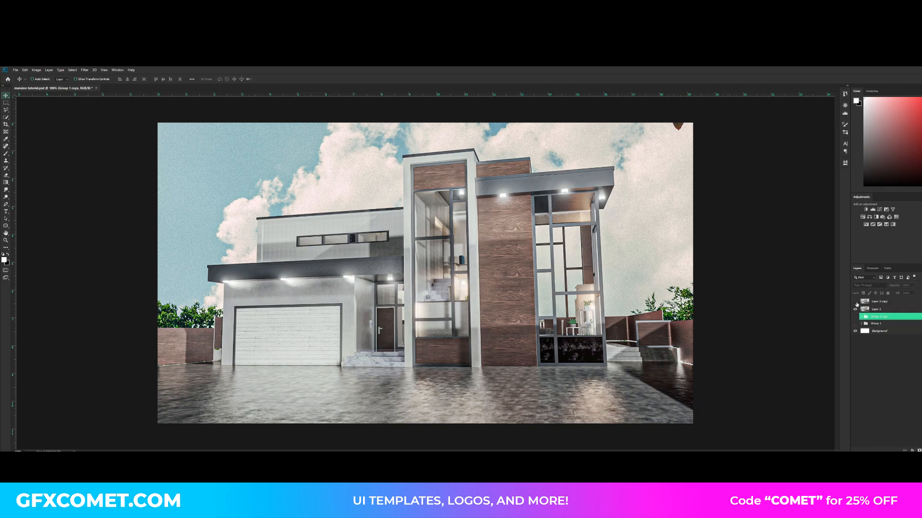
Merge the group copy into a single layer, place it directly beneath Layer 2 copy, and show Layer 2 copy above it
click(855, 309)
click(855, 317)
key(ctrl+e)
drag(872, 317, 872, 308)
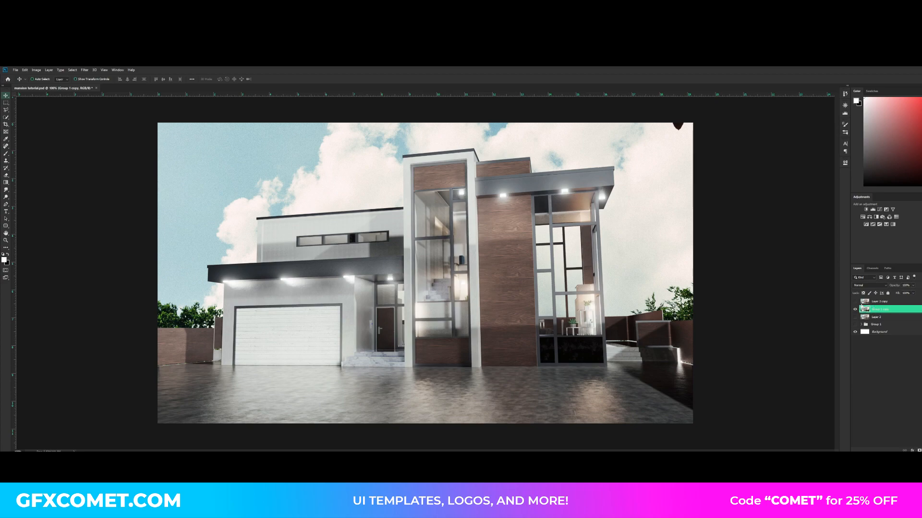
click(855, 301)
click(884, 302)
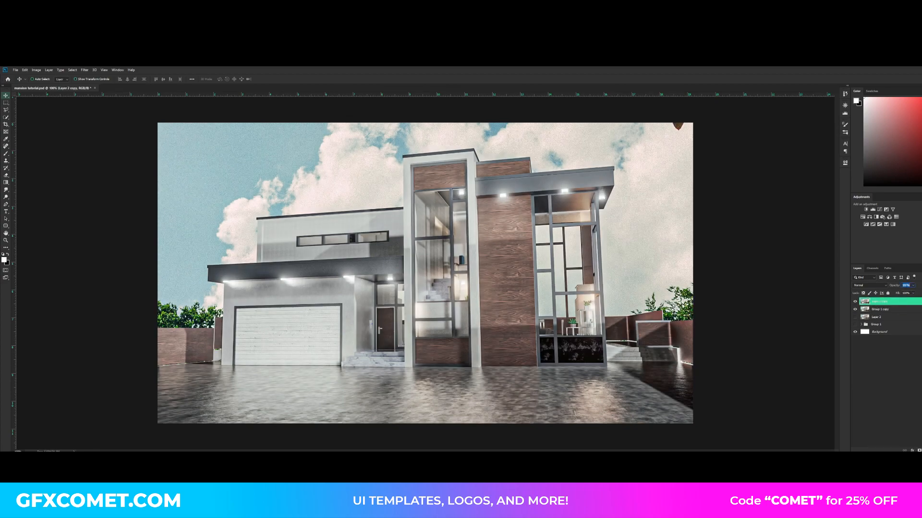
Set the Camera Raw filtered top layer's opacity to 35%, compare the image with and without it, and save the document
text(35)
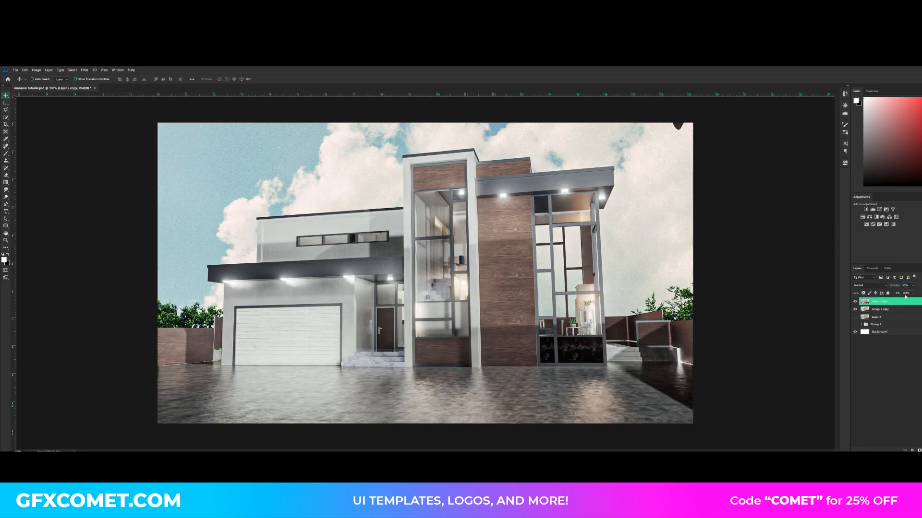
click(855, 302)
click(855, 301)
click(855, 301)
click(855, 301)
key(ctrl+s)
Group the top two visible layers, merge a copy of that group into one layer, and duplicate the merged layer
shift+click(888, 311)
key(ctrl+g)
key(ctrl+j)
key(ctrl+e)
key(ctrl+j)
Start a Tilt-Shift blur on the duplicated layer and extend the upper focus and transition lines toward the image's top edge
click(86, 72)
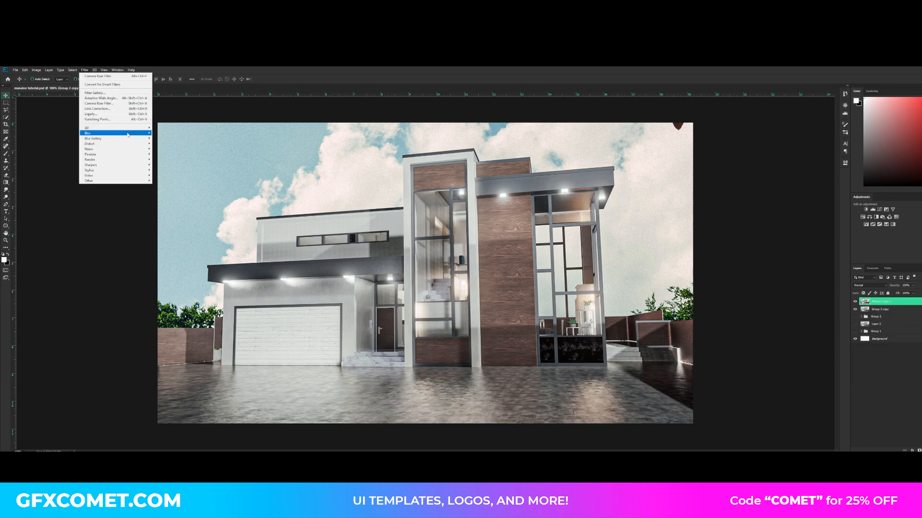
mouse_move(124, 133)
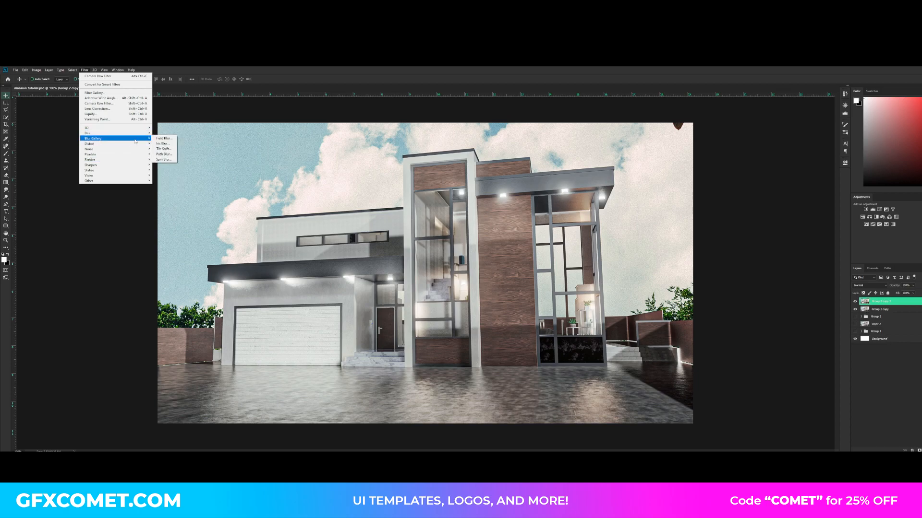
click(166, 148)
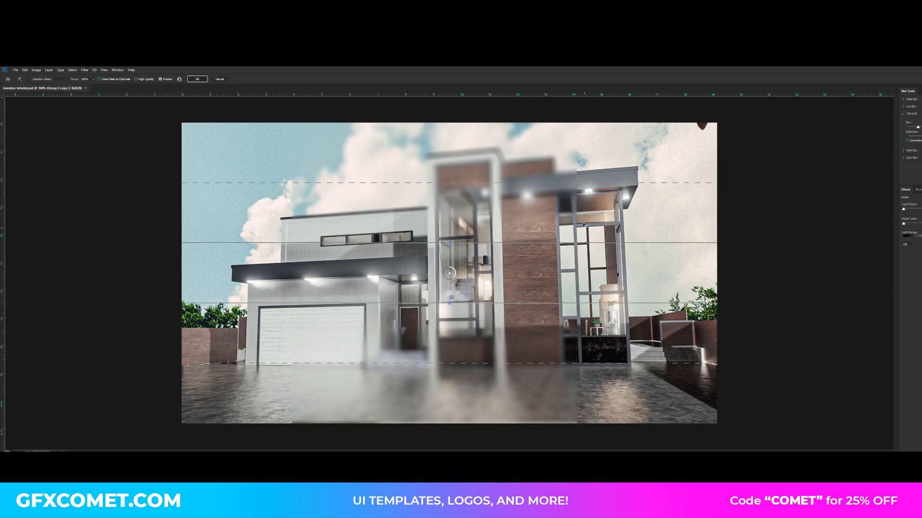
drag(531, 149, 538, 119)
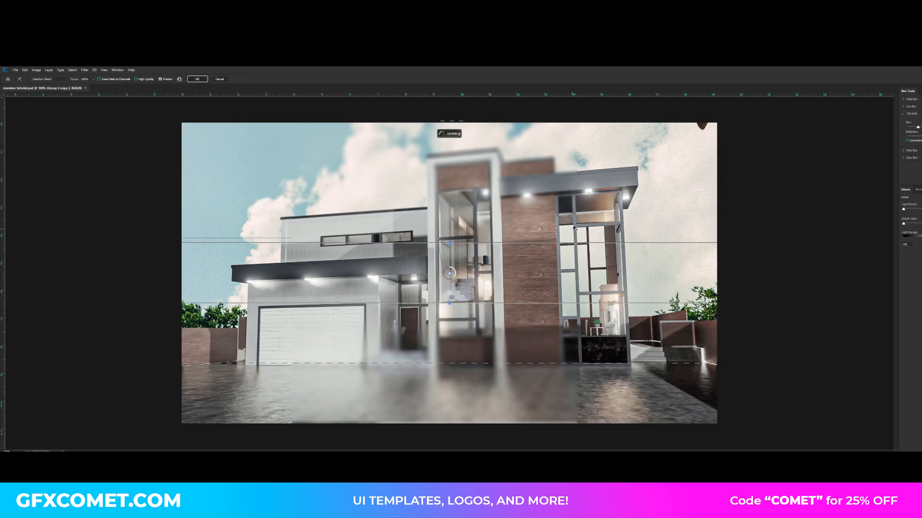
drag(578, 243, 584, 216)
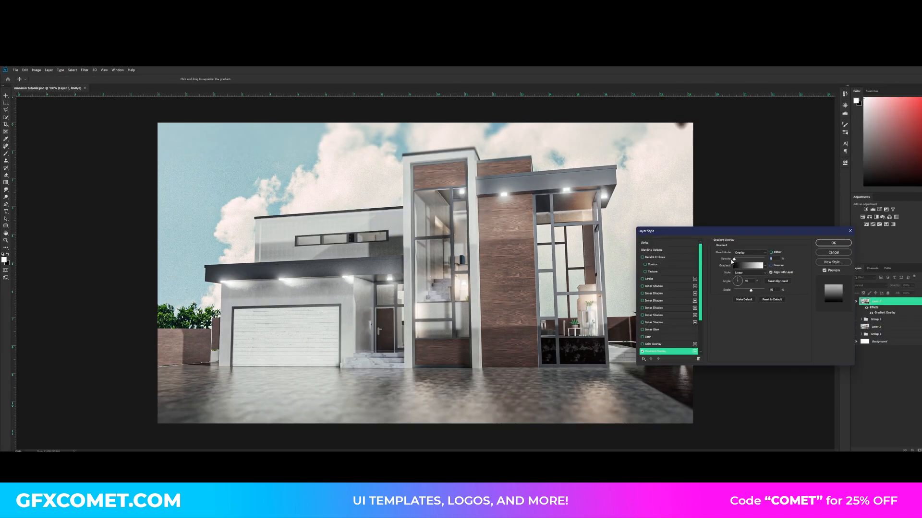
Adjust the opacity of the linear Gradient Overlay in Overlay blend mode to a subtle level and apply the layer style
drag(733, 263, 746, 262)
drag(747, 261, 742, 261)
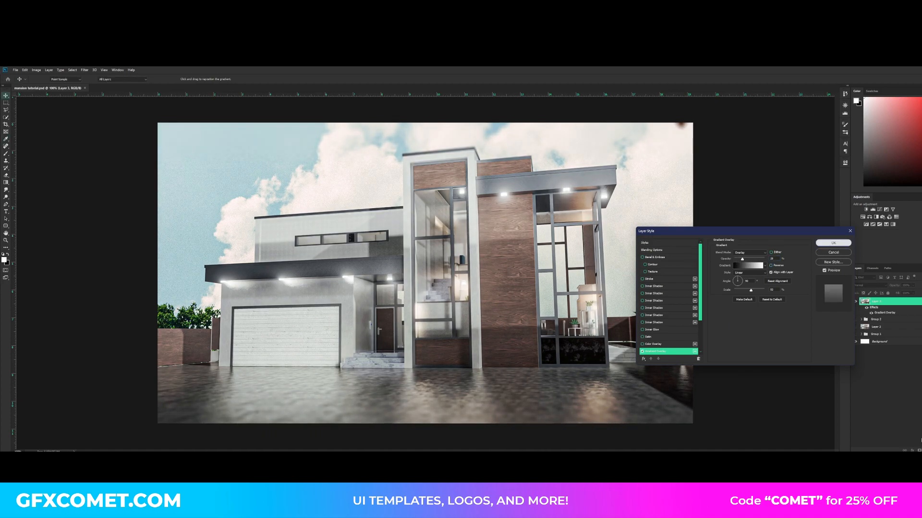
click(834, 242)
Add a Color Lookup adjustment above Layer 3 and try different 3D LUT looks on the image, including Crisp_Winter.look
click(921, 451)
click(918, 420)
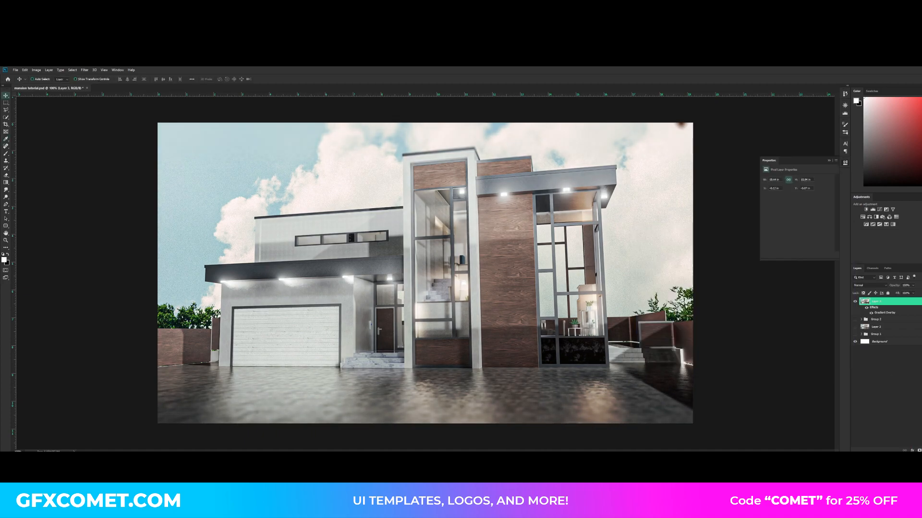
click(798, 181)
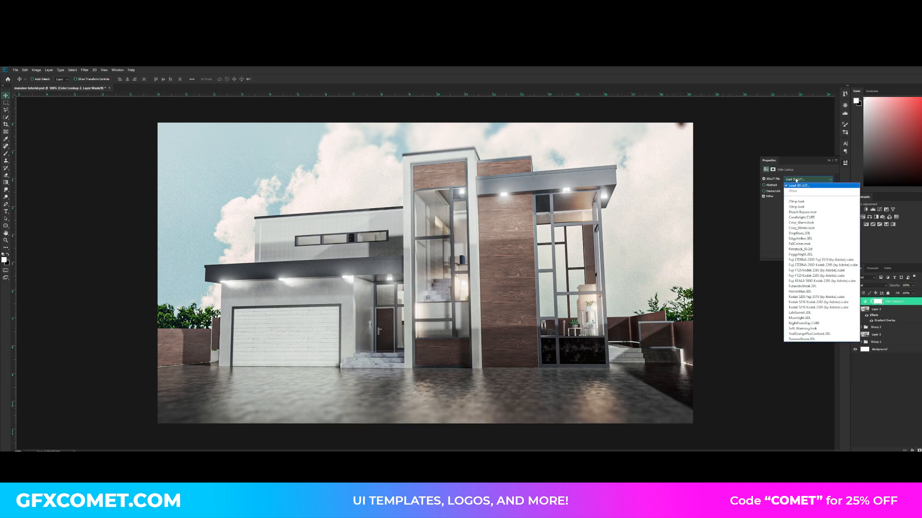
click(795, 180)
scroll(797, 181, down, 3)
scroll(797, 181, up, 1)
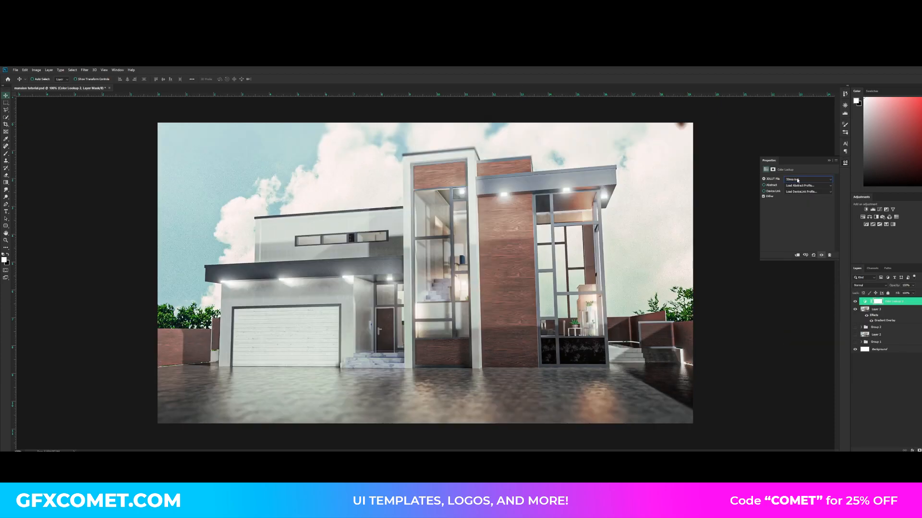
scroll(797, 181, down, 4)
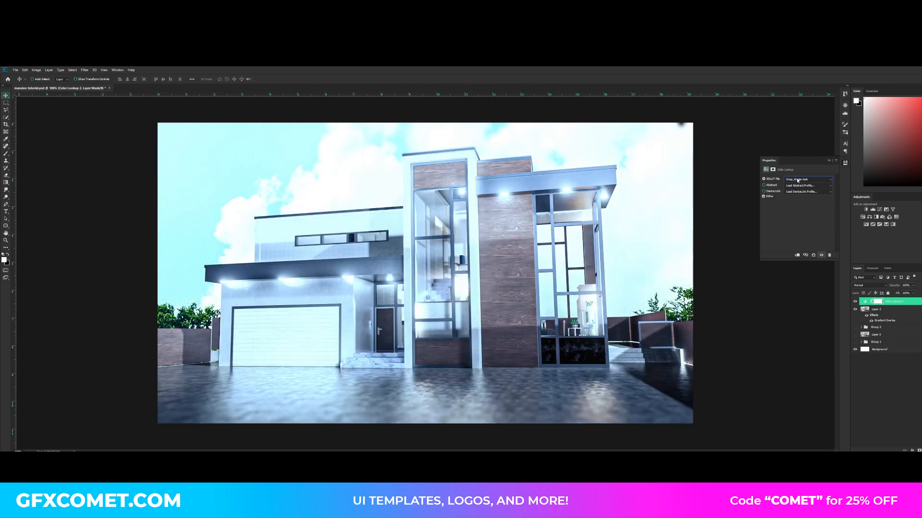
scroll(797, 180, down, 1)
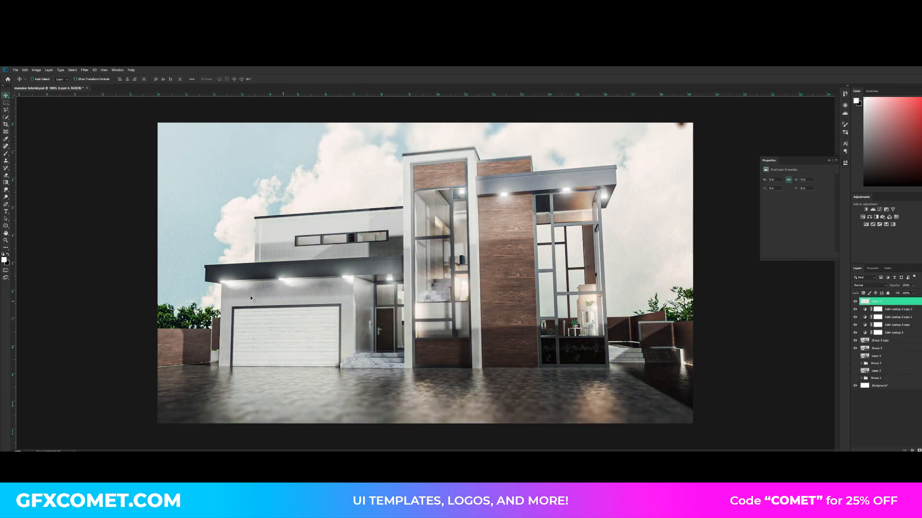
Draw a black rectangle bar across the image's top edge and place a copy along its bottom edge as a letterbox
drag(6, 226, 38, 226)
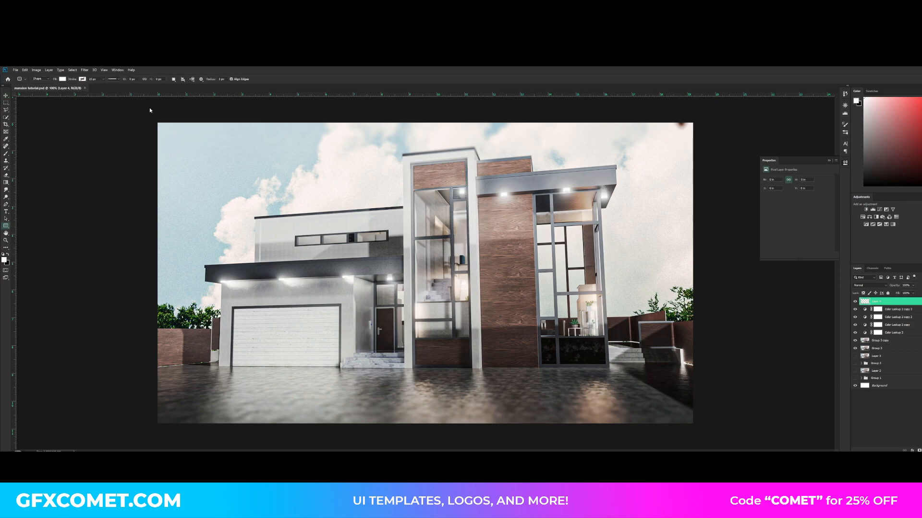
key(d)
drag(144, 113, 707, 142)
key(v)
drag(633, 135, 646, 374)
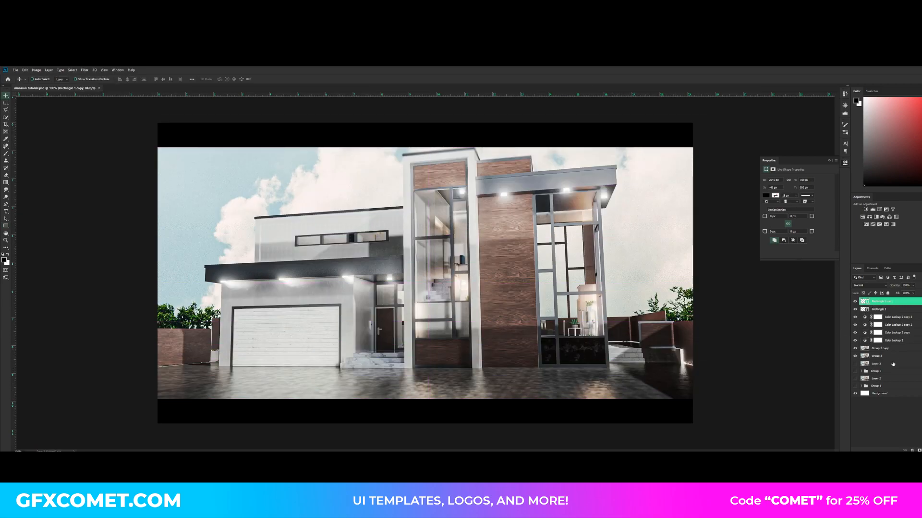
Group the visible mansion layers with the Color Lookup adjustments and shift the group slightly down within the letterbox
click(886, 356)
shift+click(893, 318)
key(ctrl+g)
drag(601, 263, 602, 273)
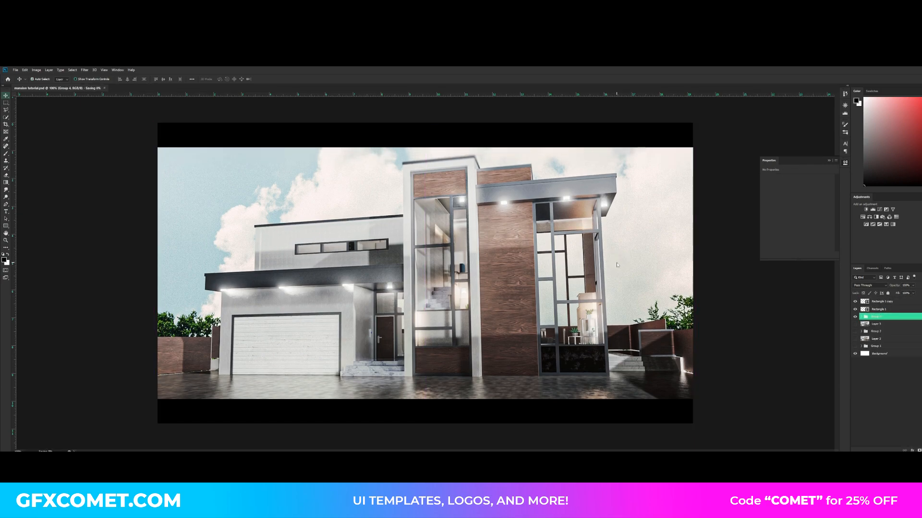